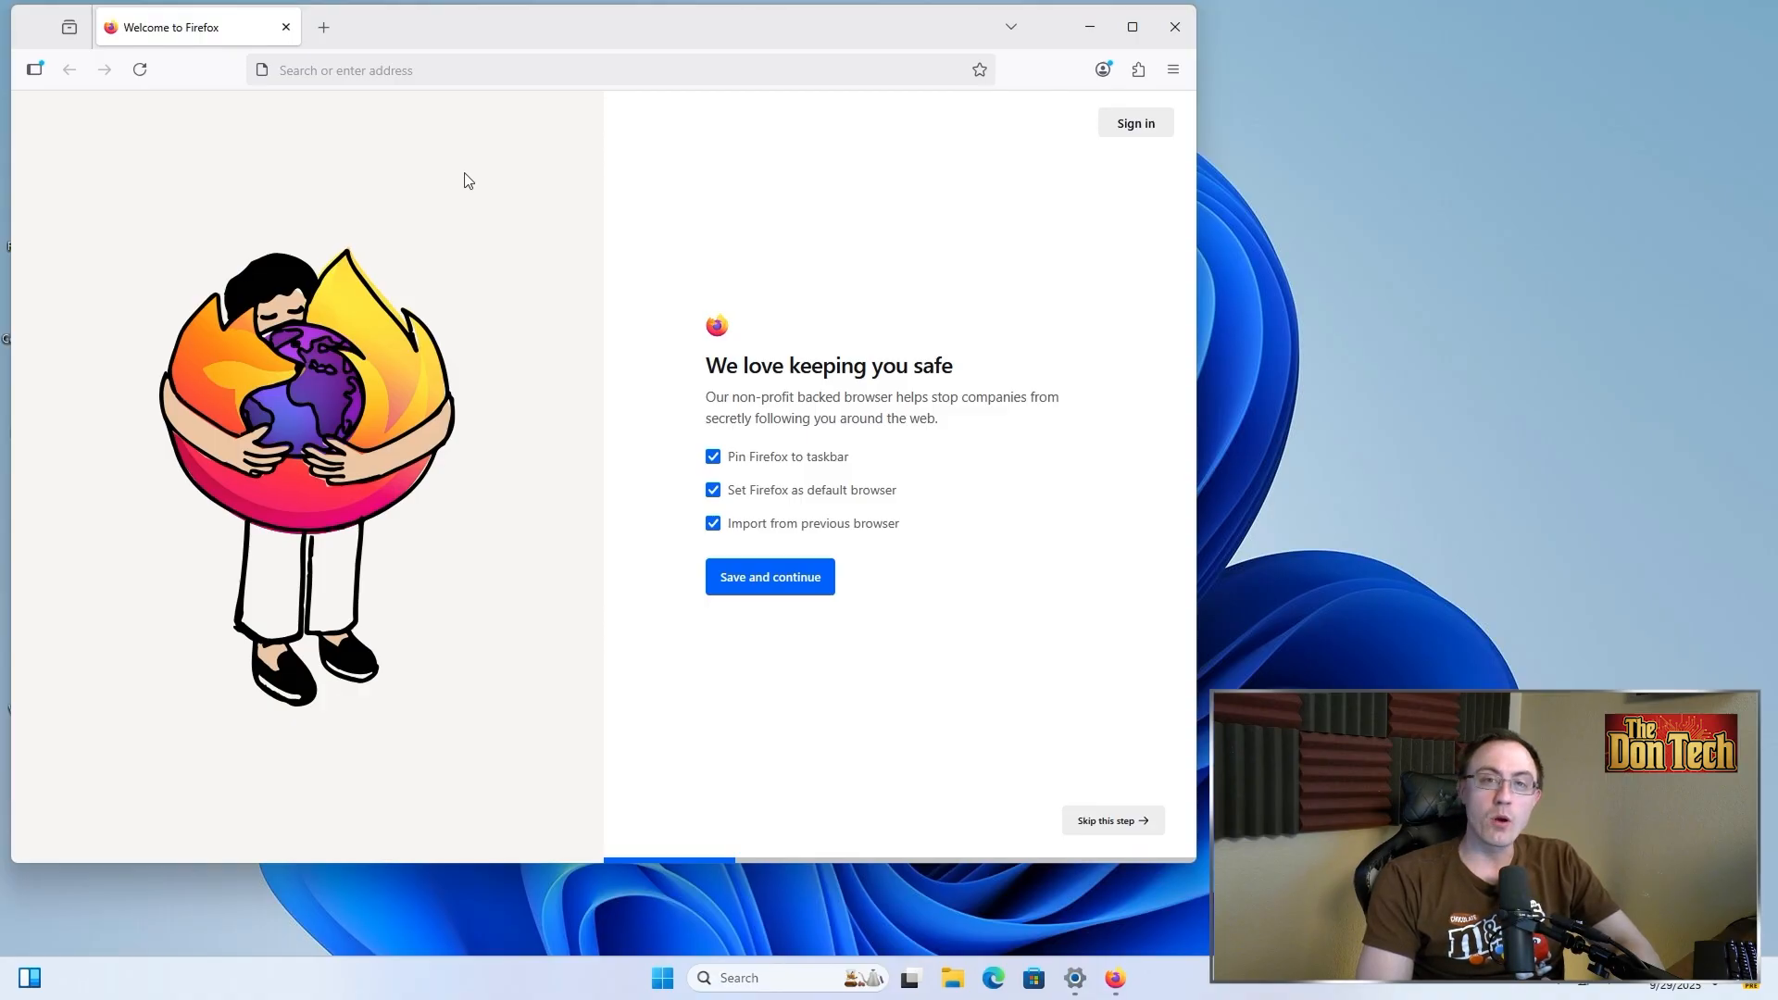
Search the web for ooshutup and open the O&O ShutUp10++ official page
left_click(448, 73)
type("ooshutup")
key("Return")
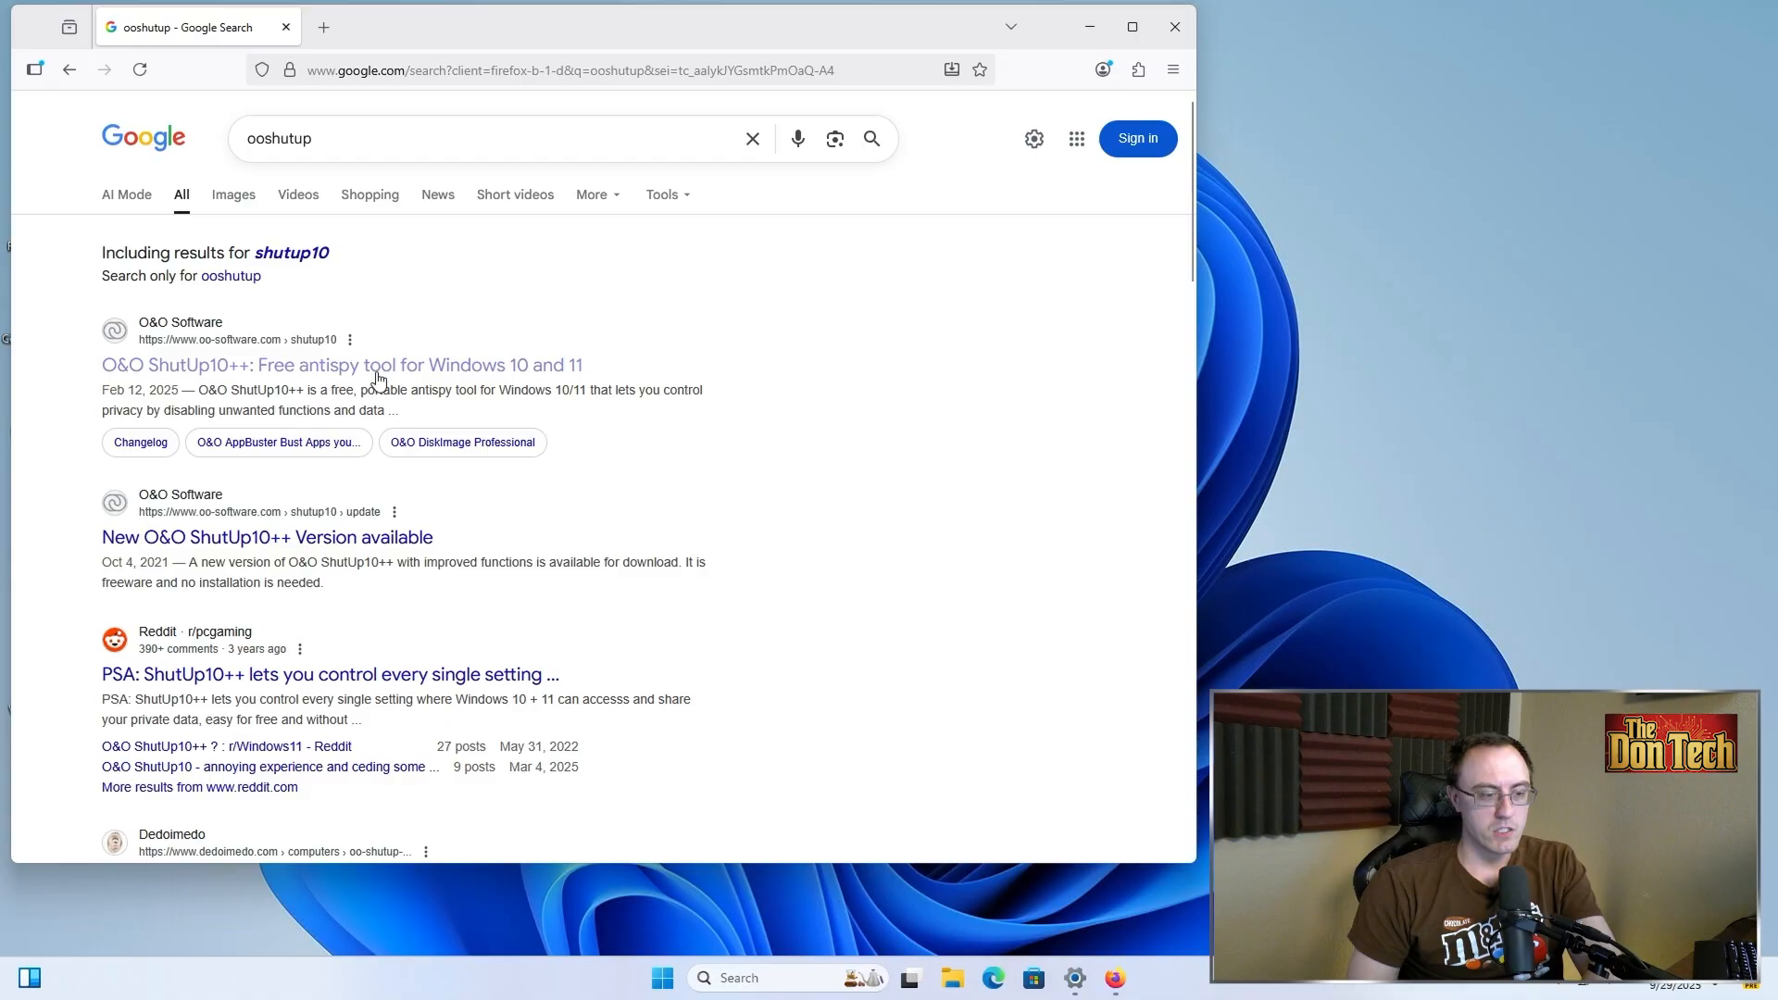
left_click(326, 378)
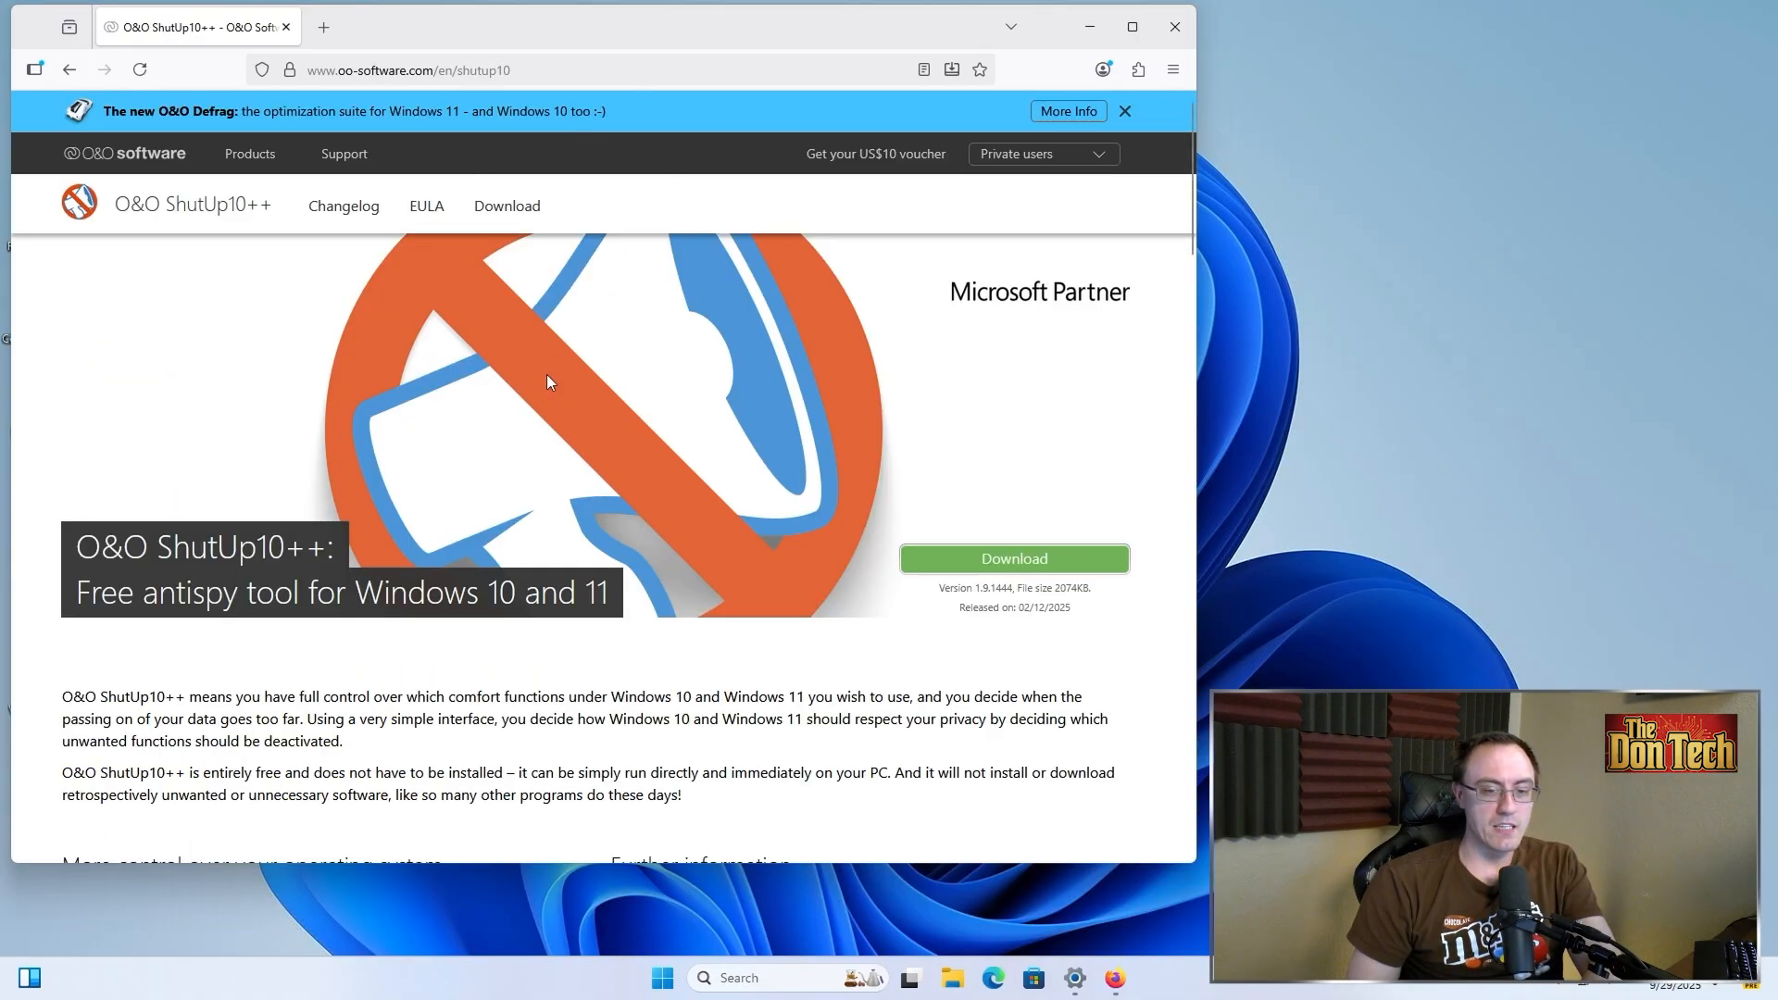
Download and launch O&O ShutUp10++, closing the Downloads folder window
left_click(972, 561)
left_click(1055, 122)
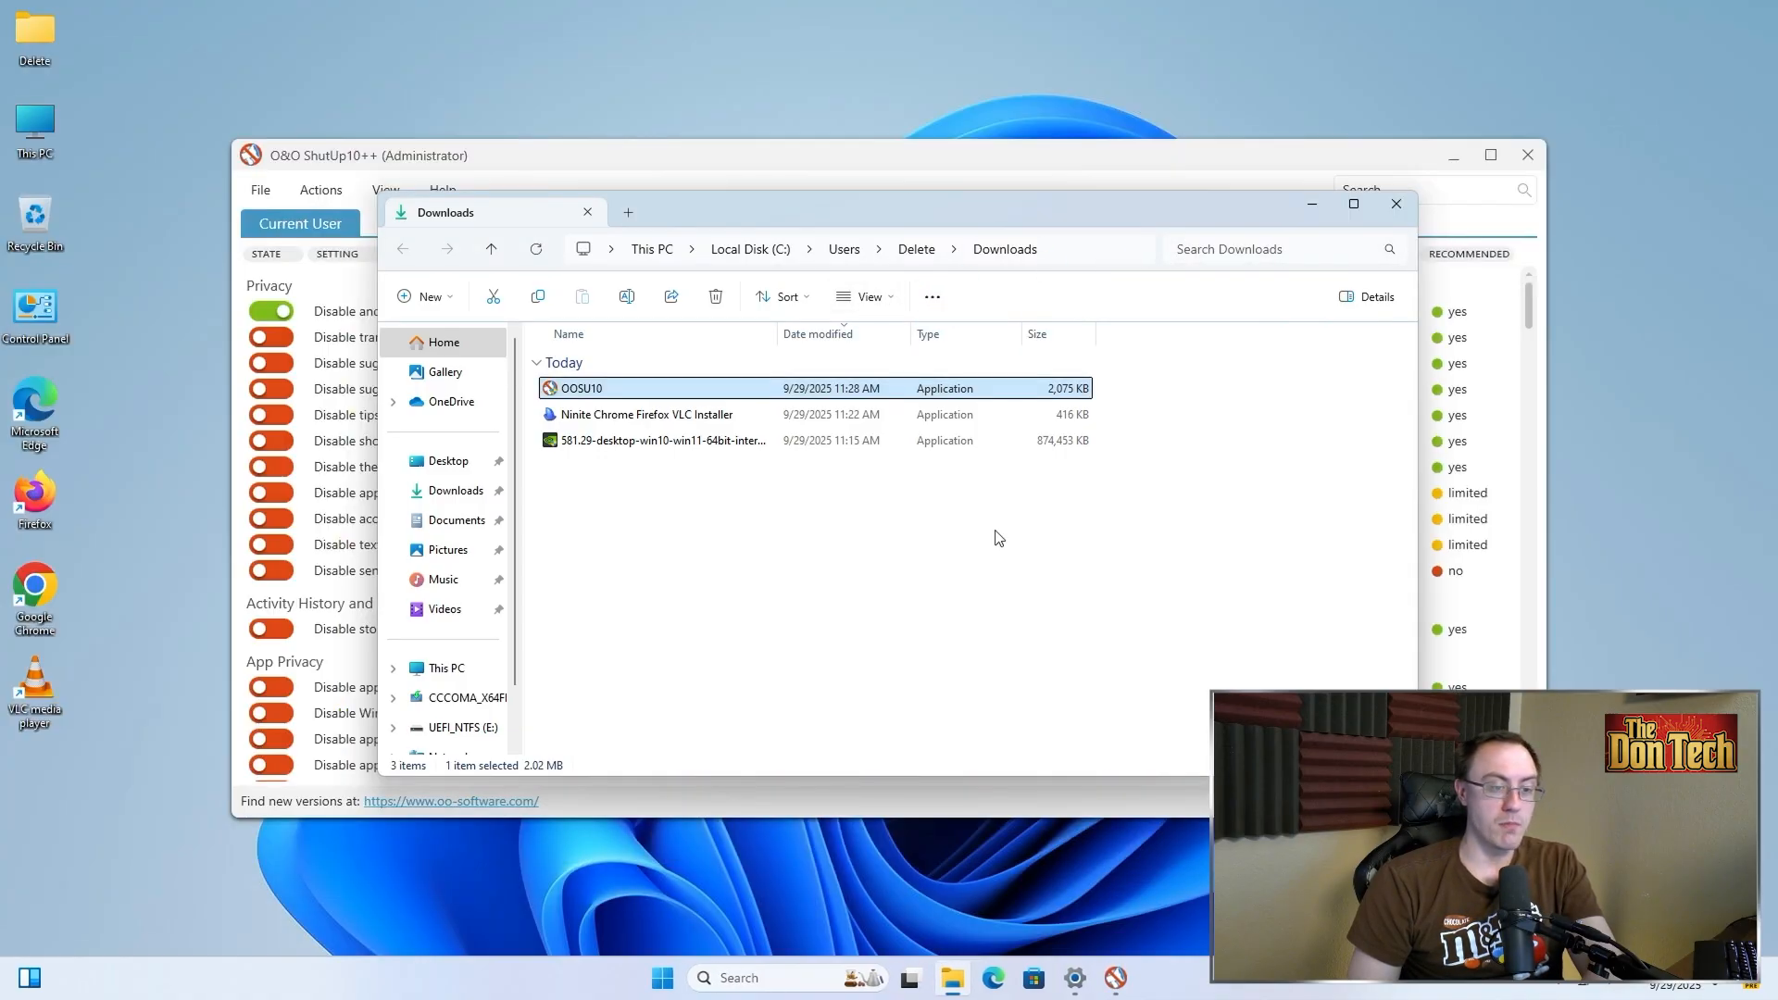
left_click(1395, 205)
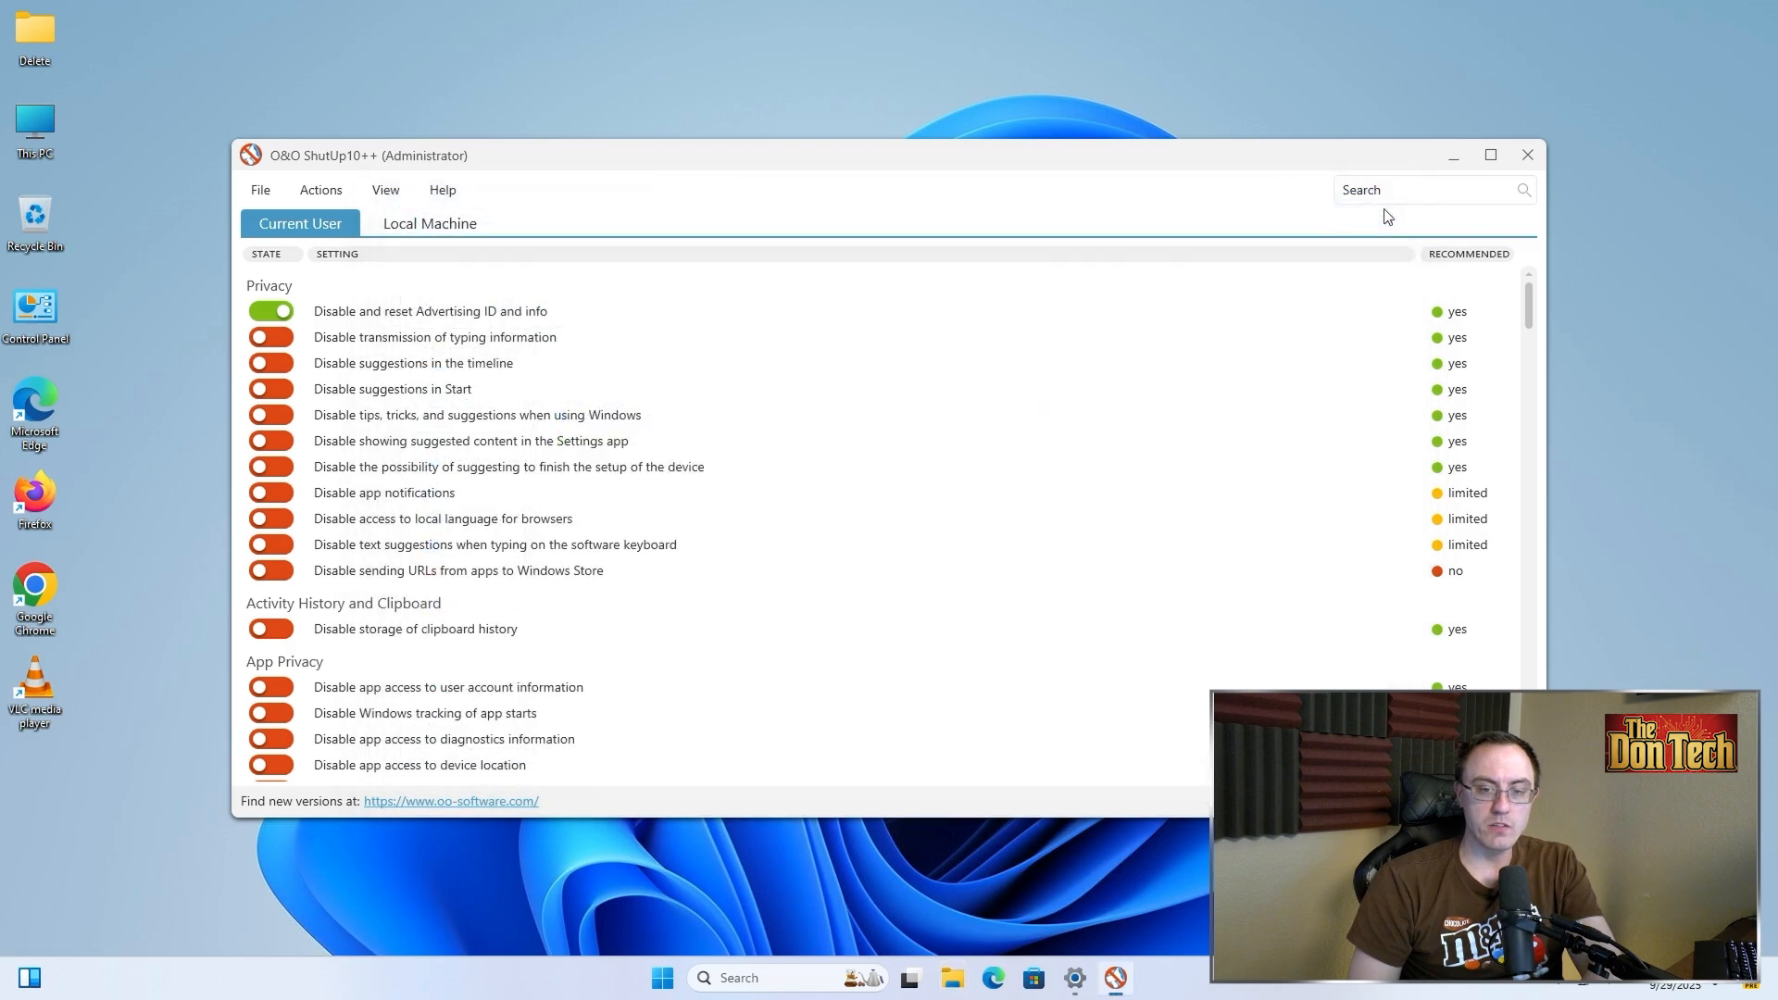
mouse_move(1489, 171)
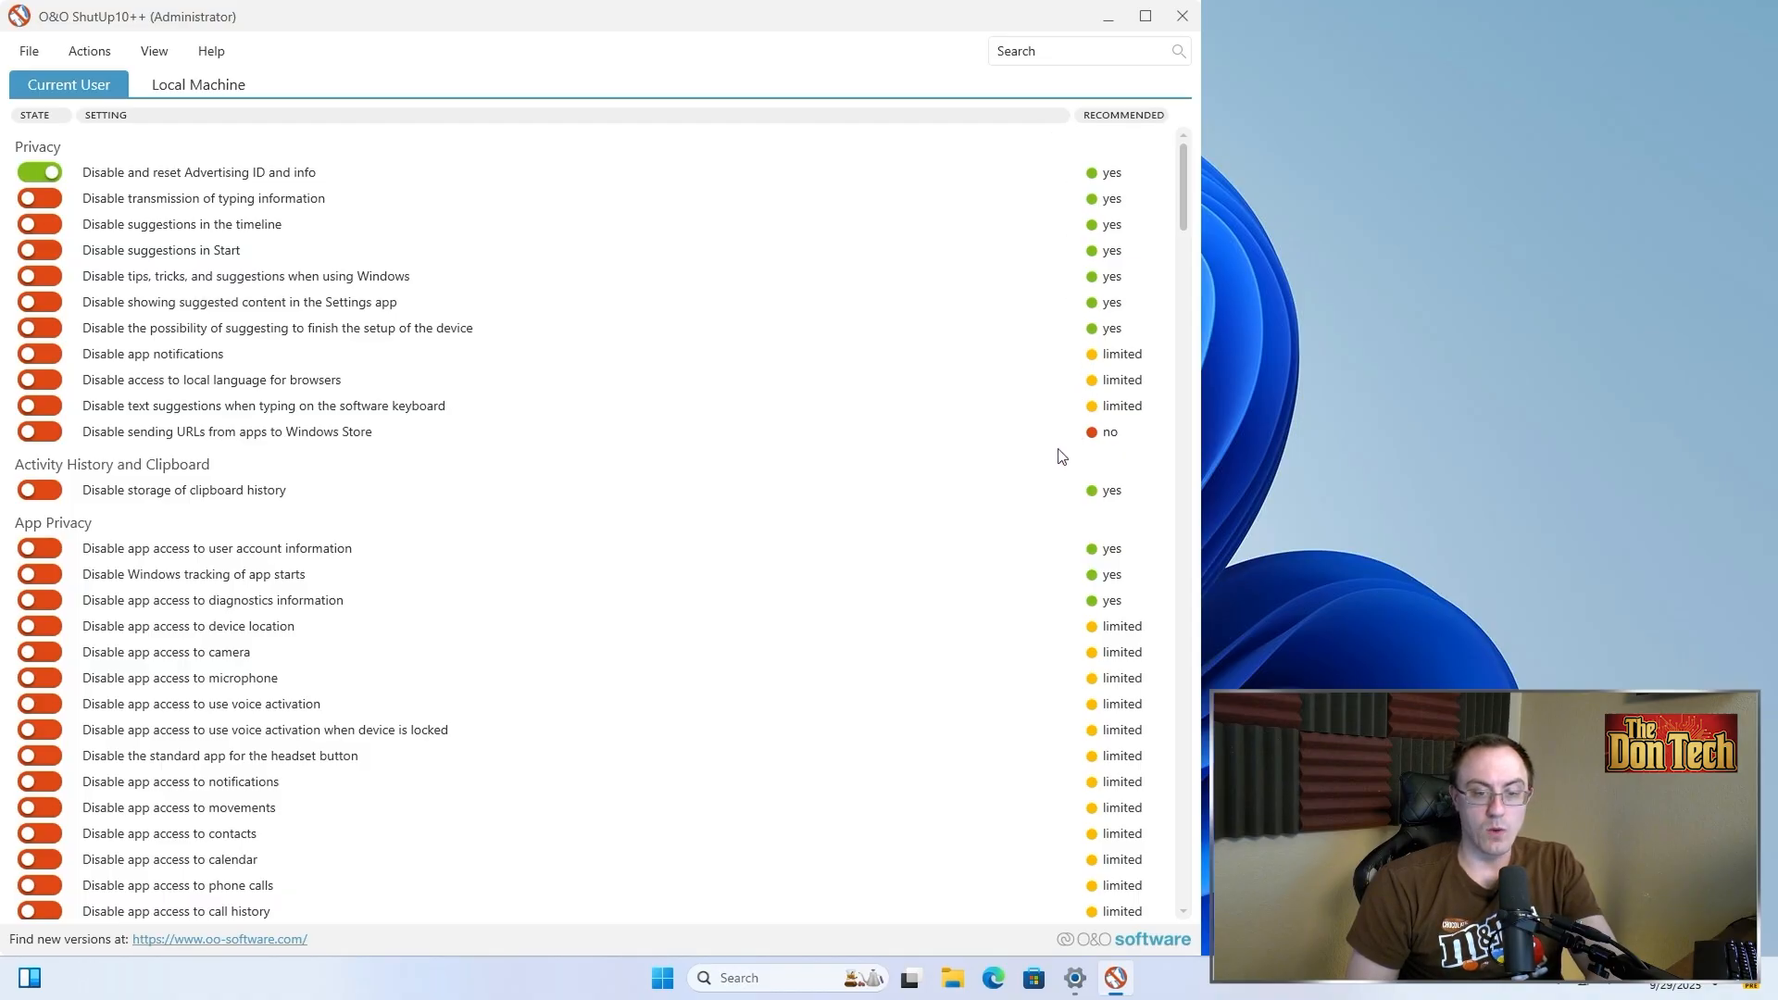
Apply all settings in O&O ShutUp10++, continuing without a system restore point, and review the toggled list
scroll(540, 397, "down", 15)
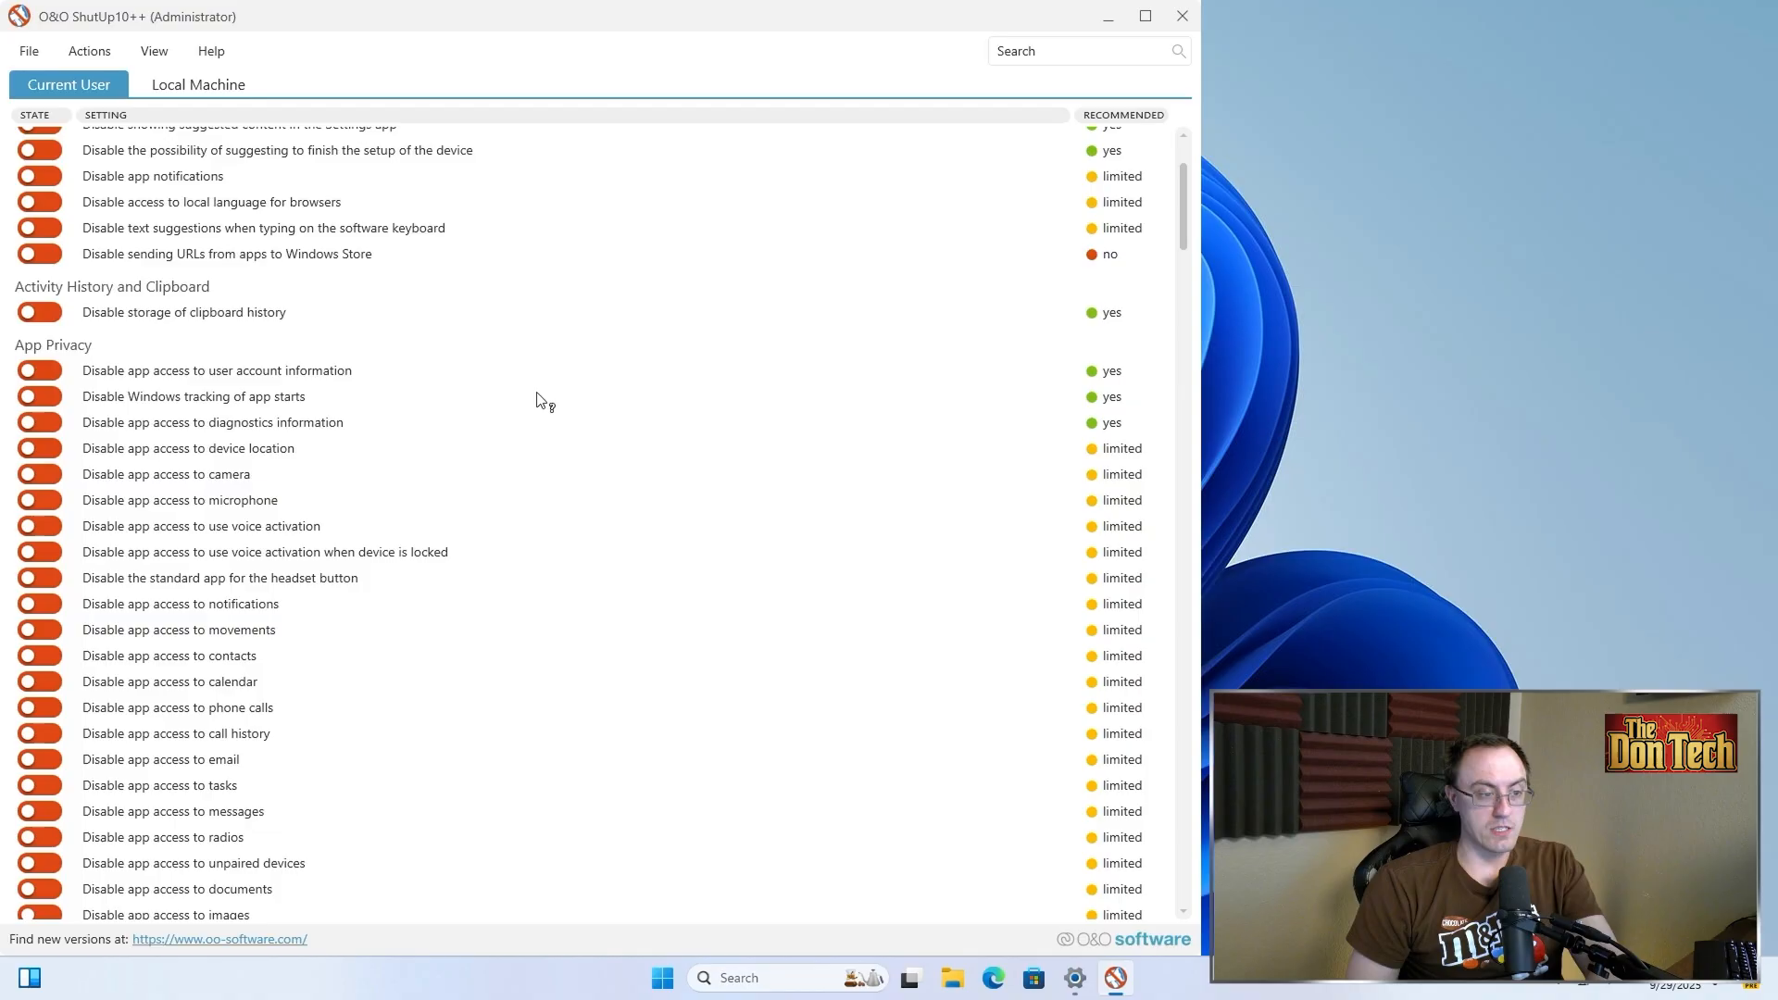
scroll(540, 398, "down", 6)
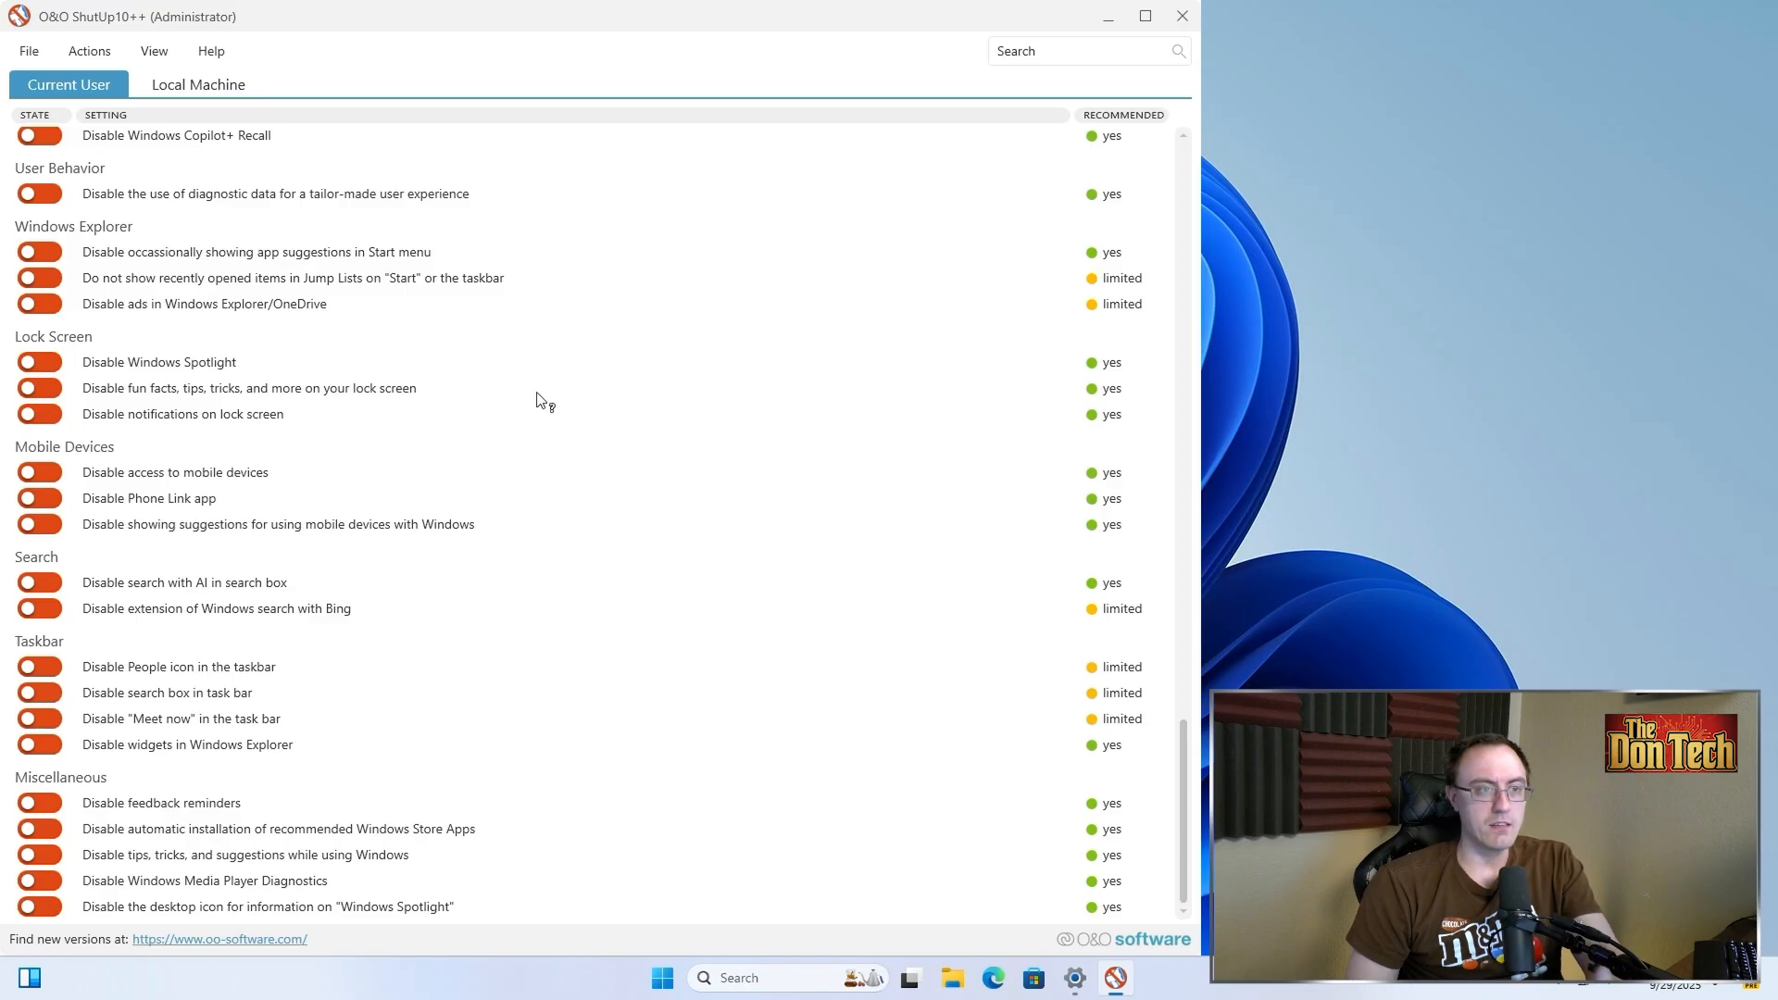
scroll(518, 380, "up", 15)
left_click(90, 51)
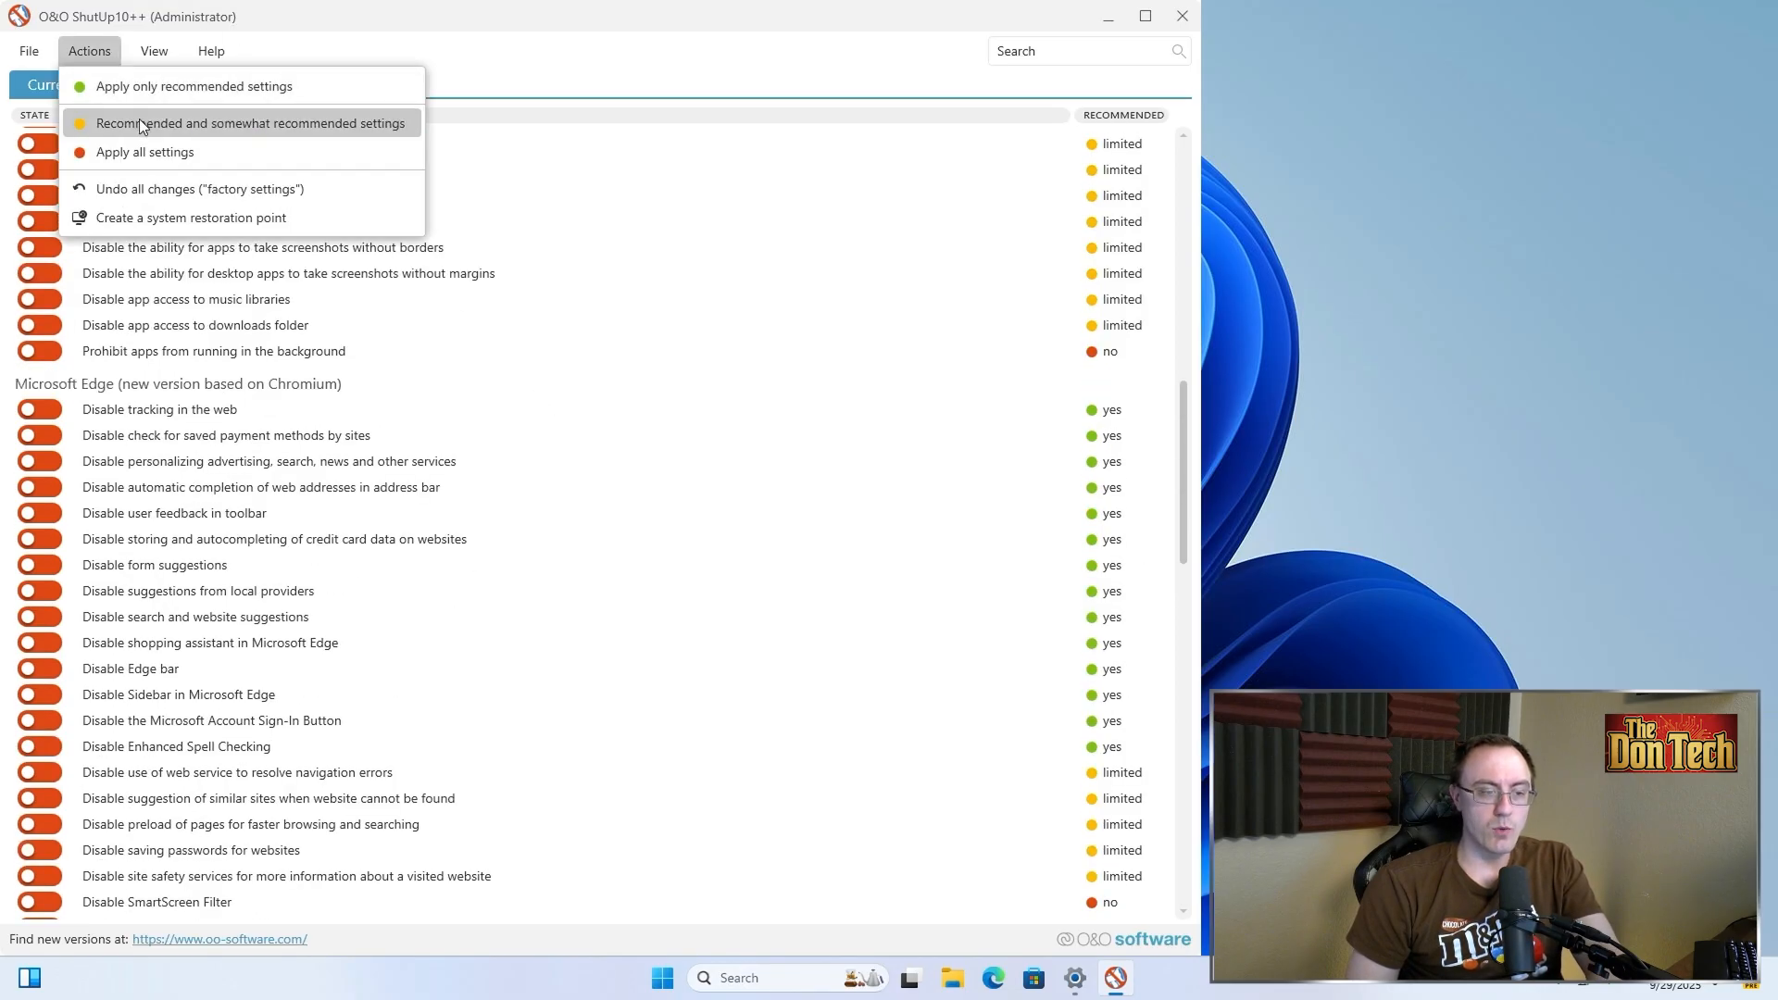
left_click(144, 151)
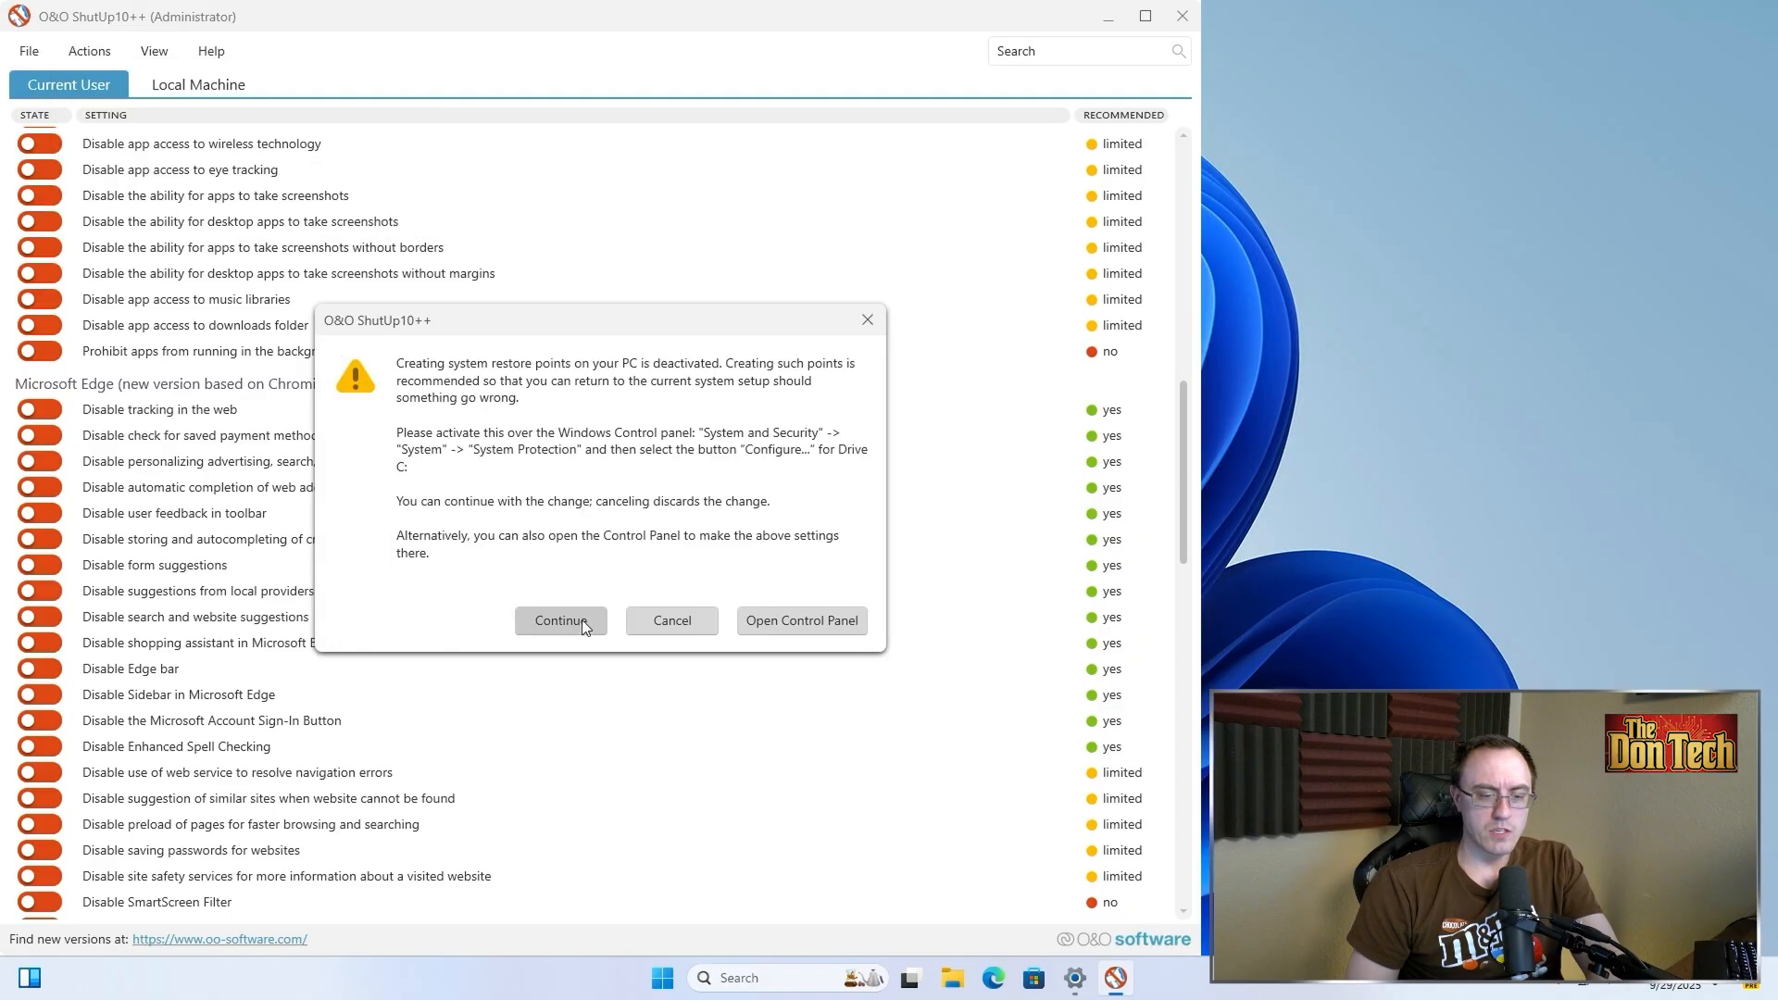
left_click(570, 625)
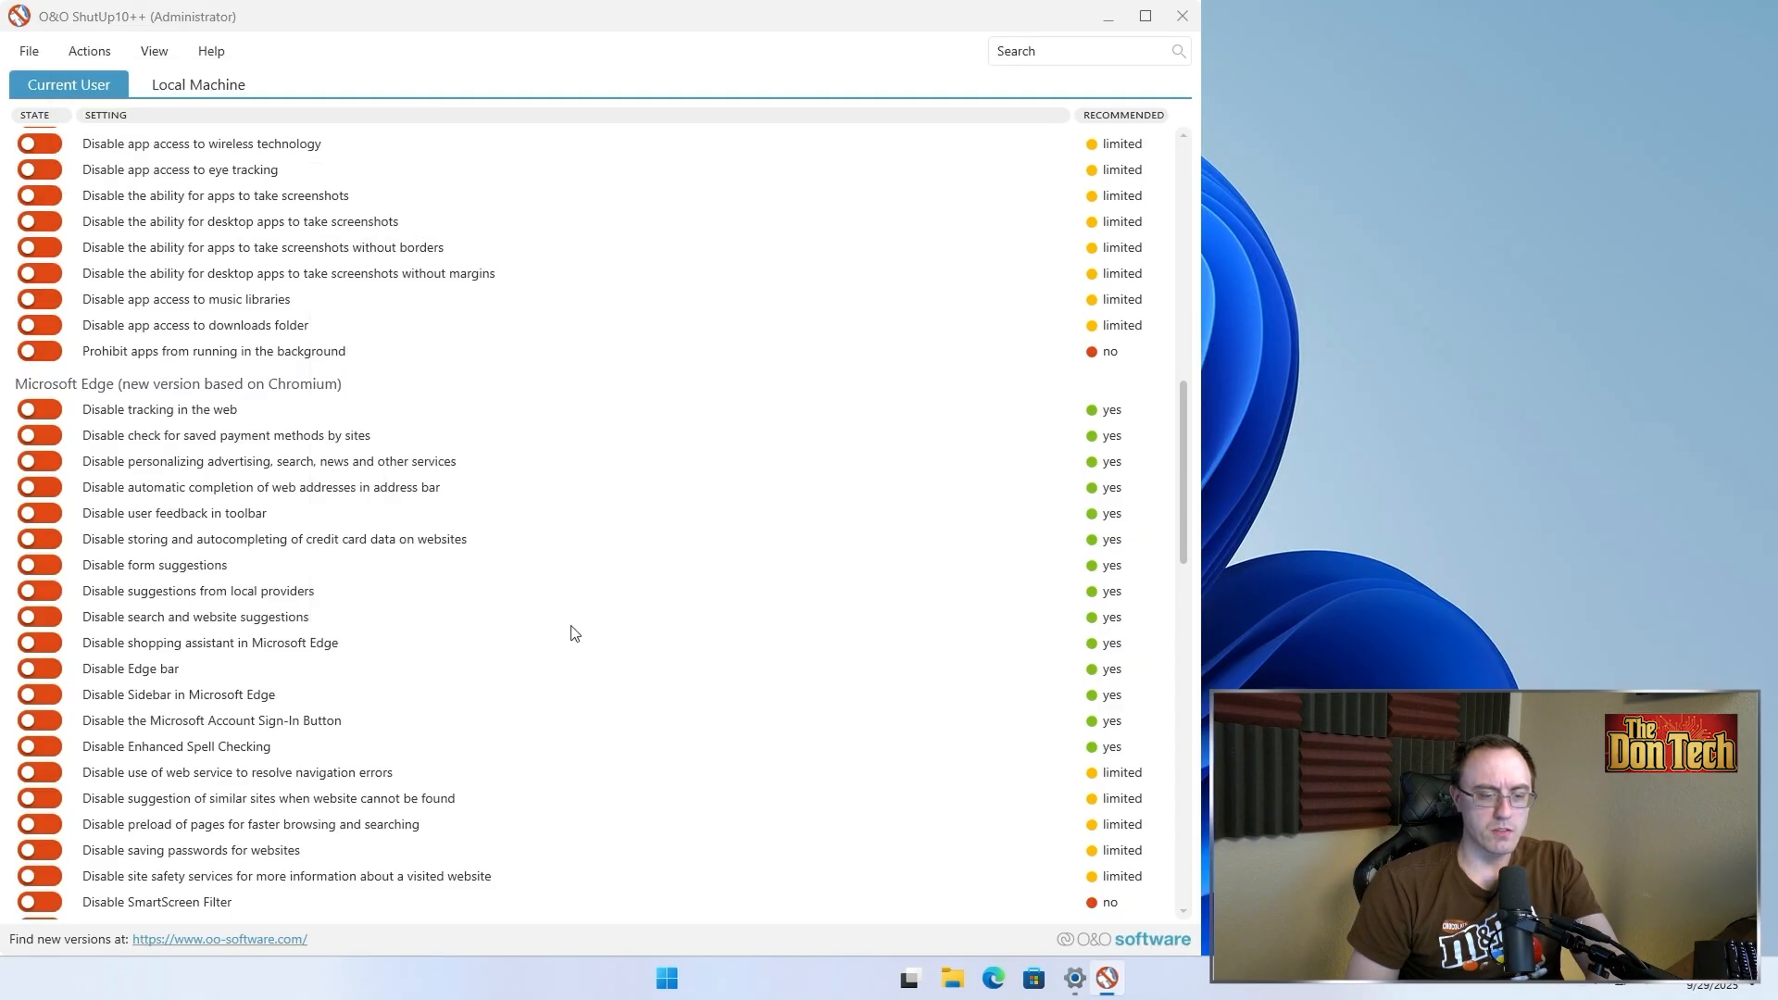
left_click(709, 540)
scroll(686, 564, "down", 5)
scroll(685, 563, "down", 1)
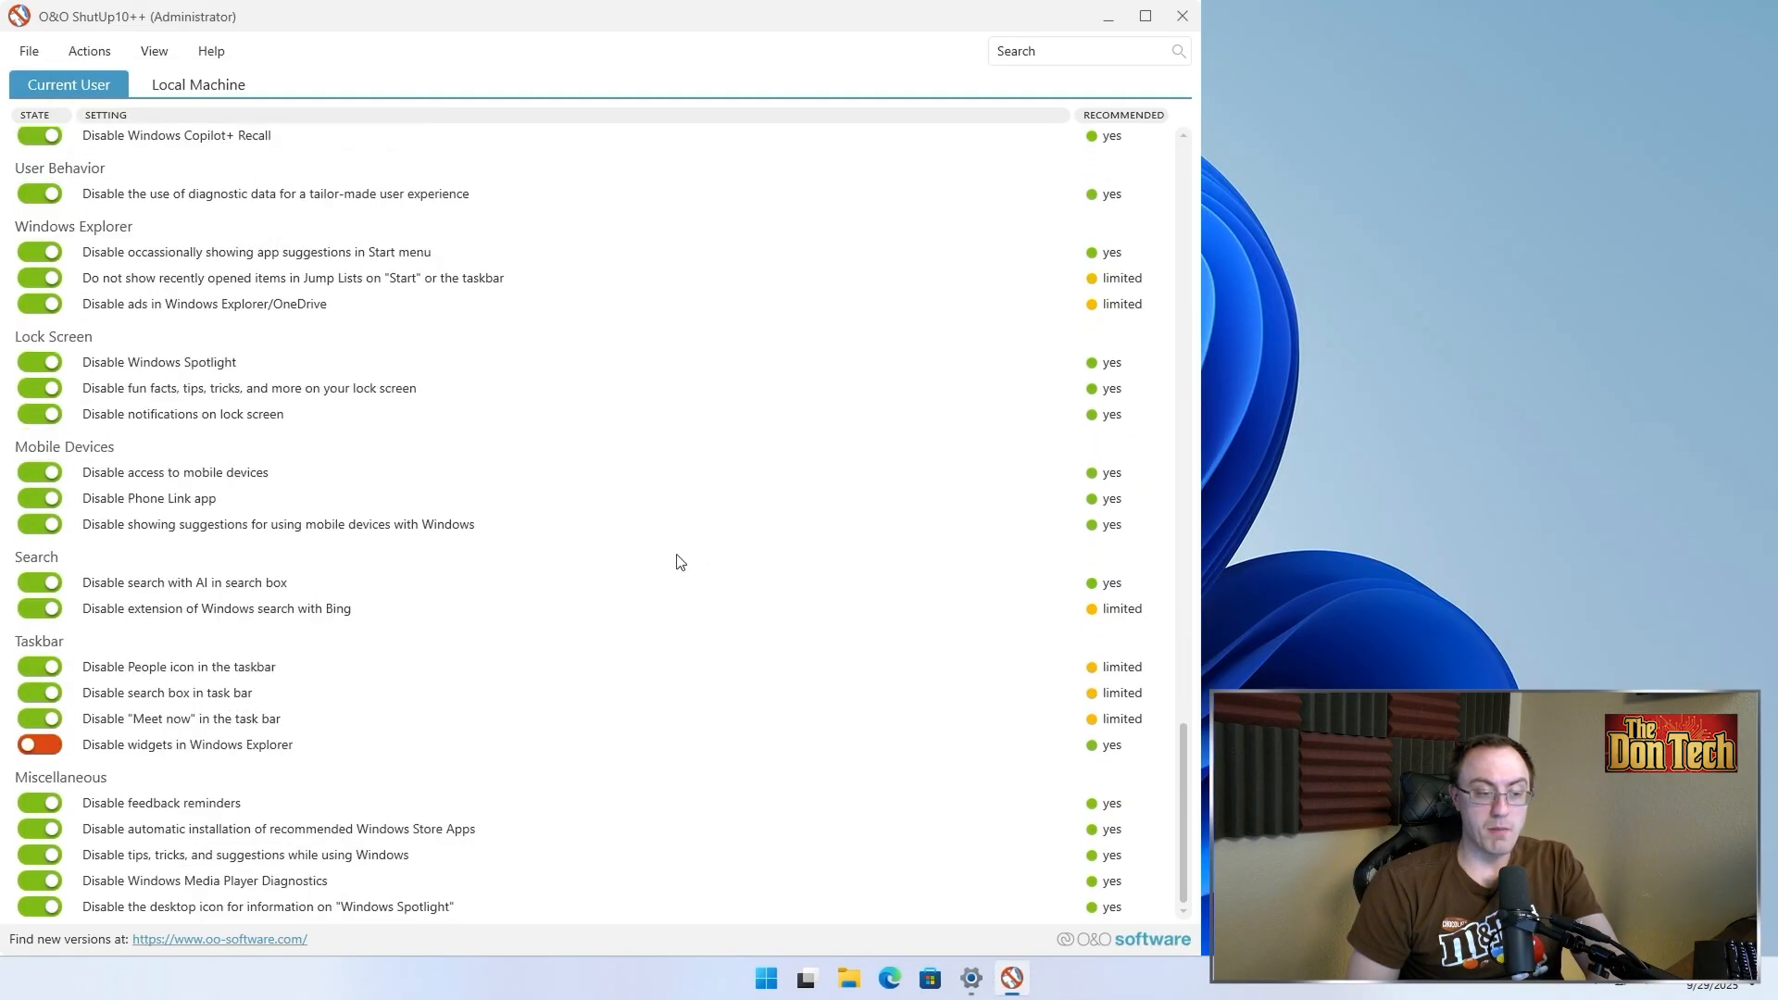
scroll(685, 563, "up", 15)
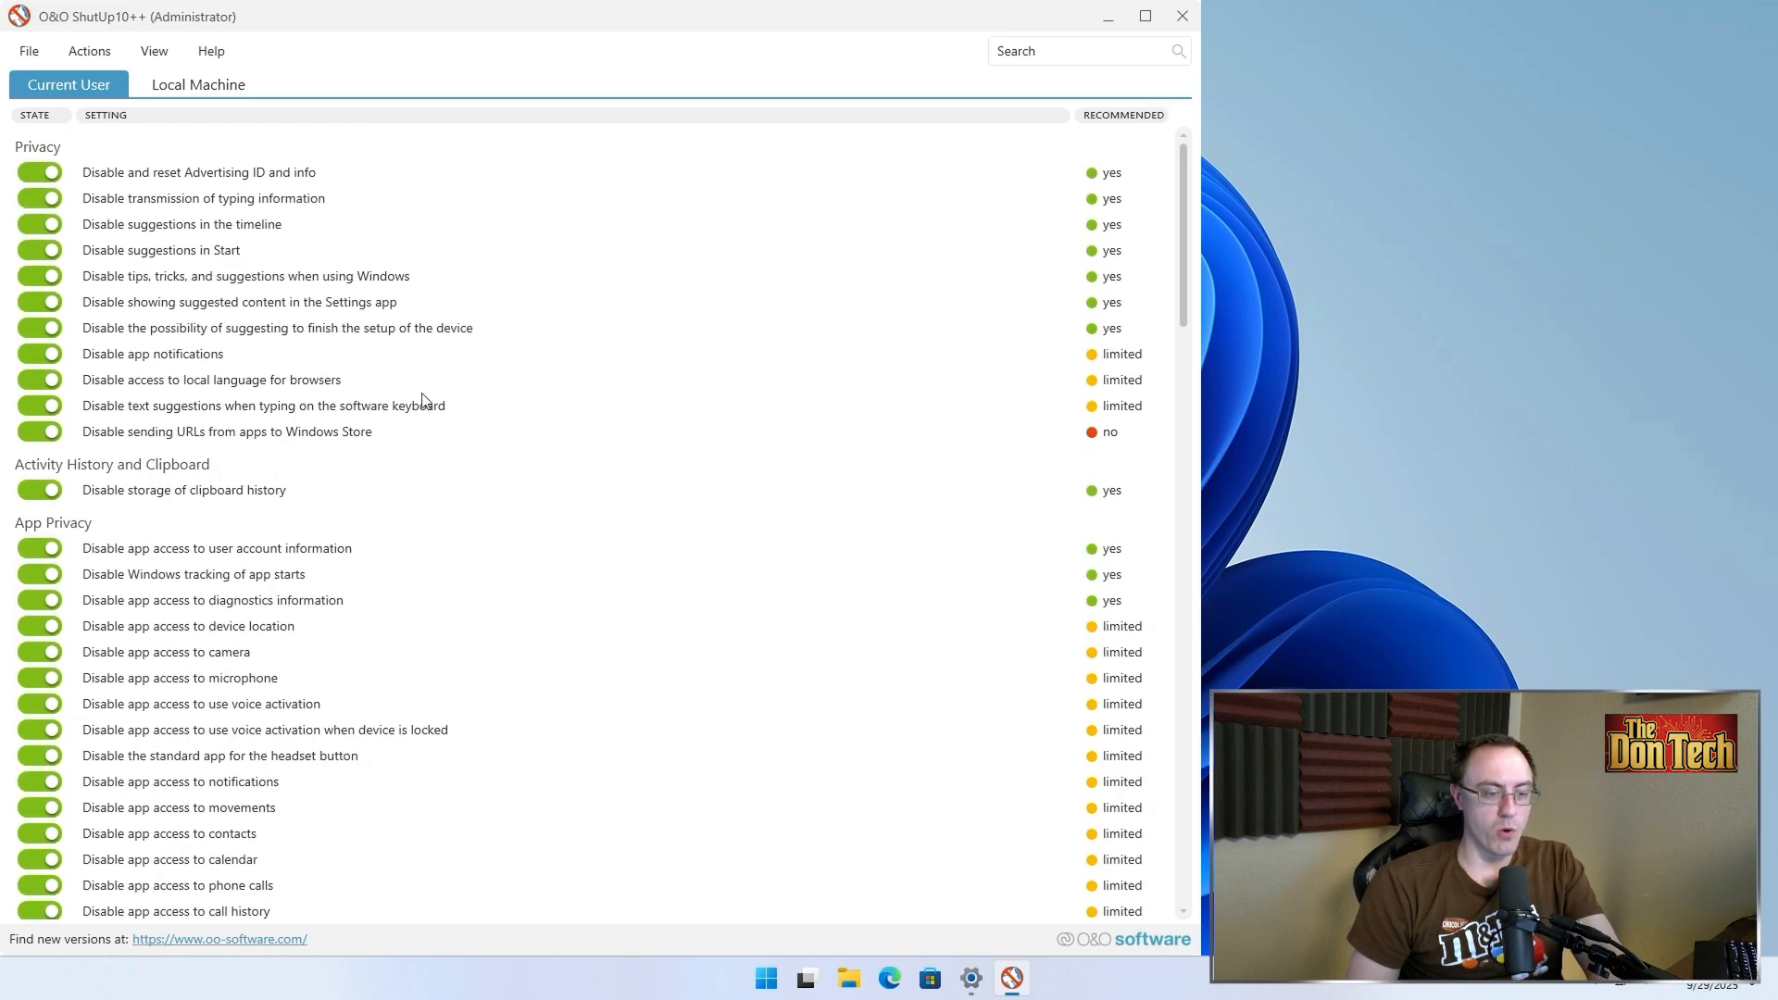
Undo all changes to restore the factory settings and acknowledge the reset
left_click(90, 50)
left_click(137, 190)
left_click(711, 569)
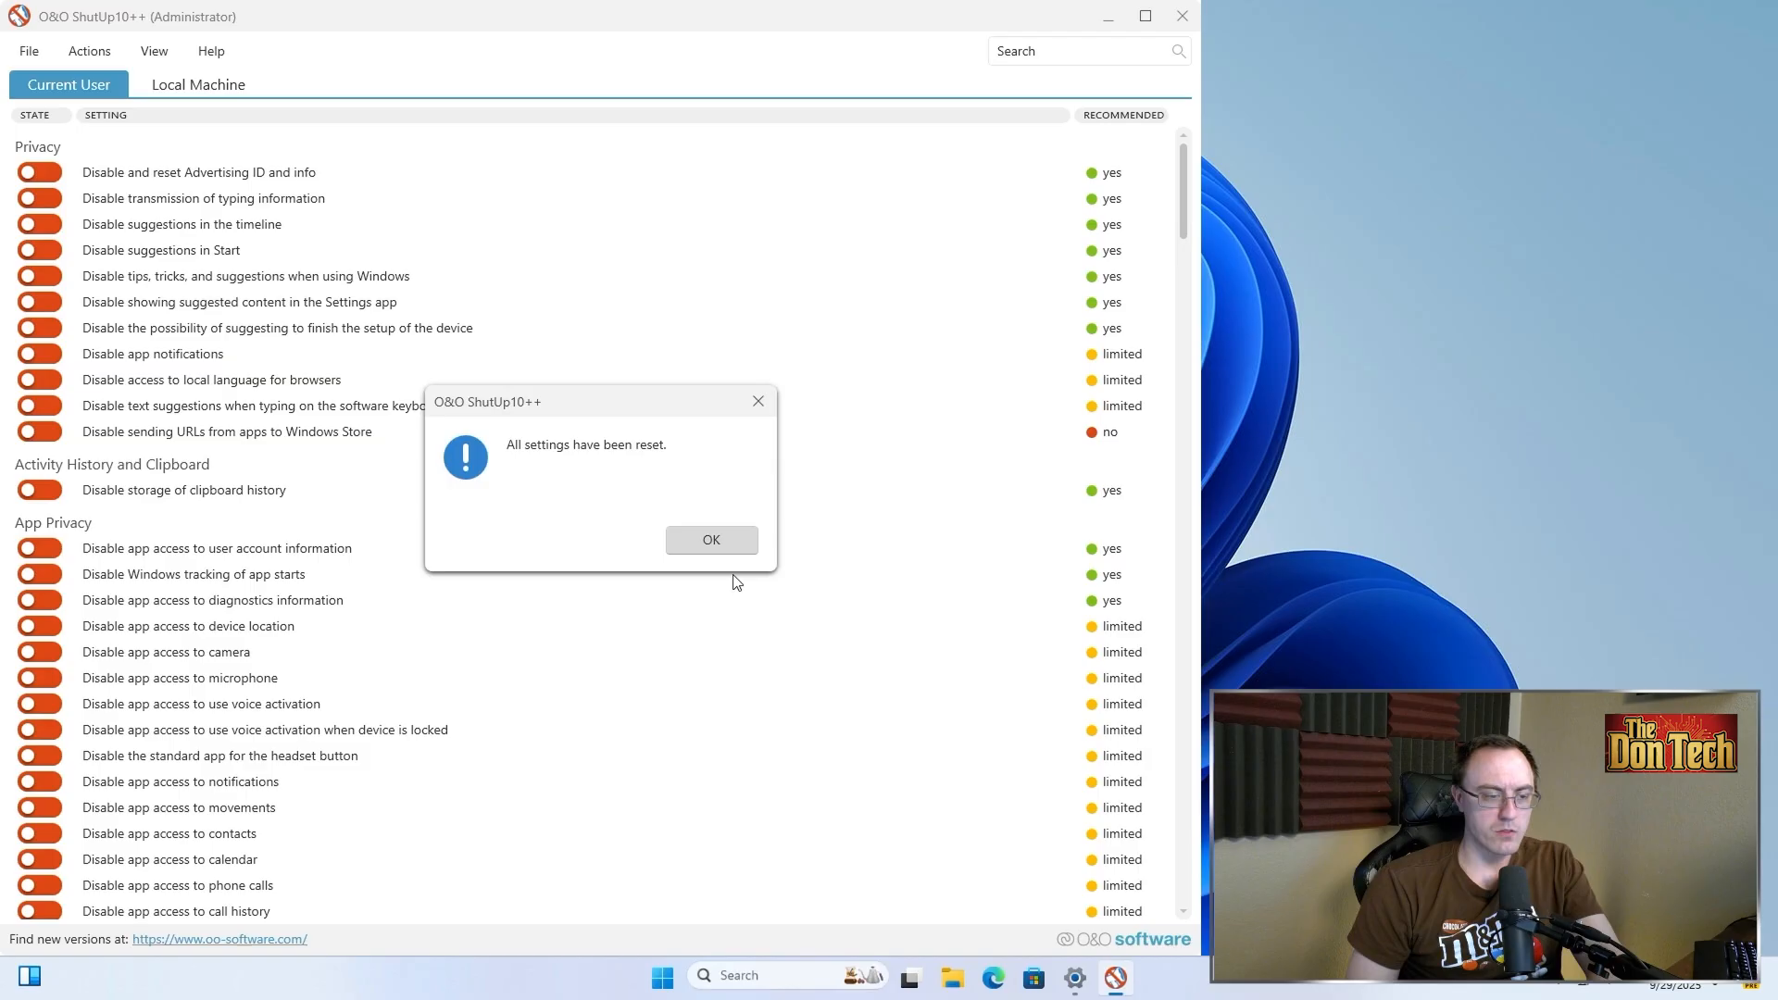
left_click(696, 546)
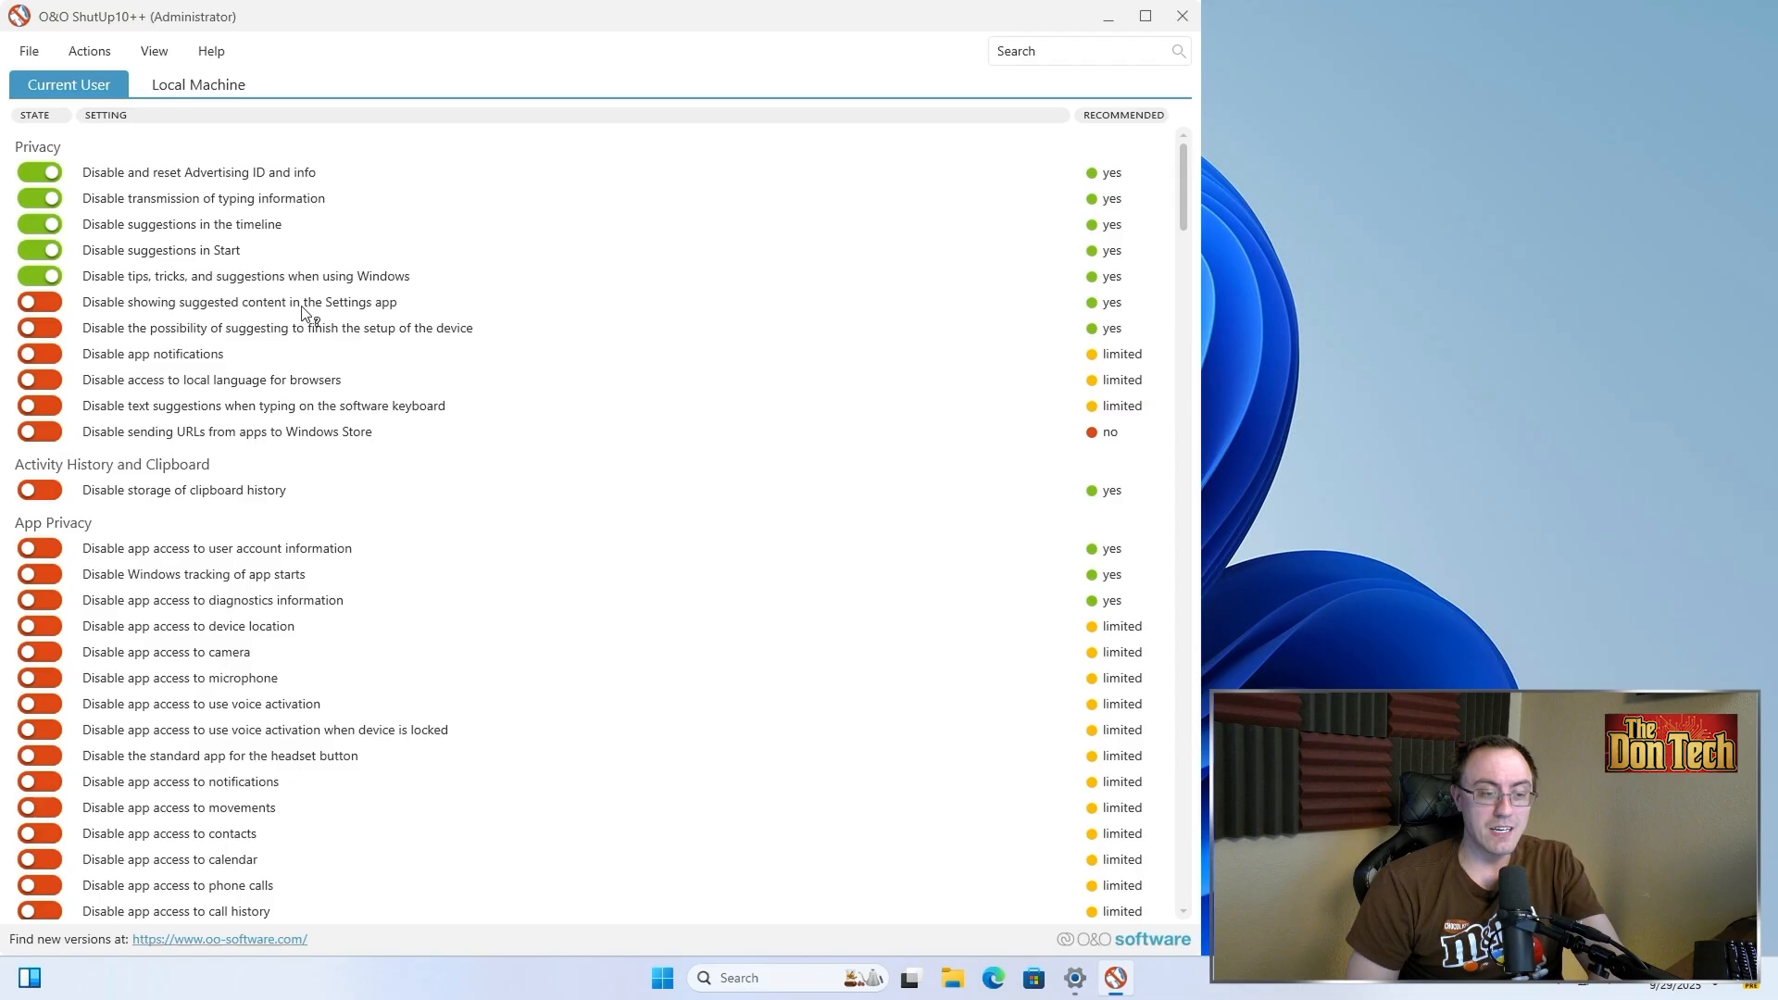
Enable the Privacy toggles for Settings suggestions, device setup suggestions, browser local language and keyboard text suggestions
left_click(50, 307)
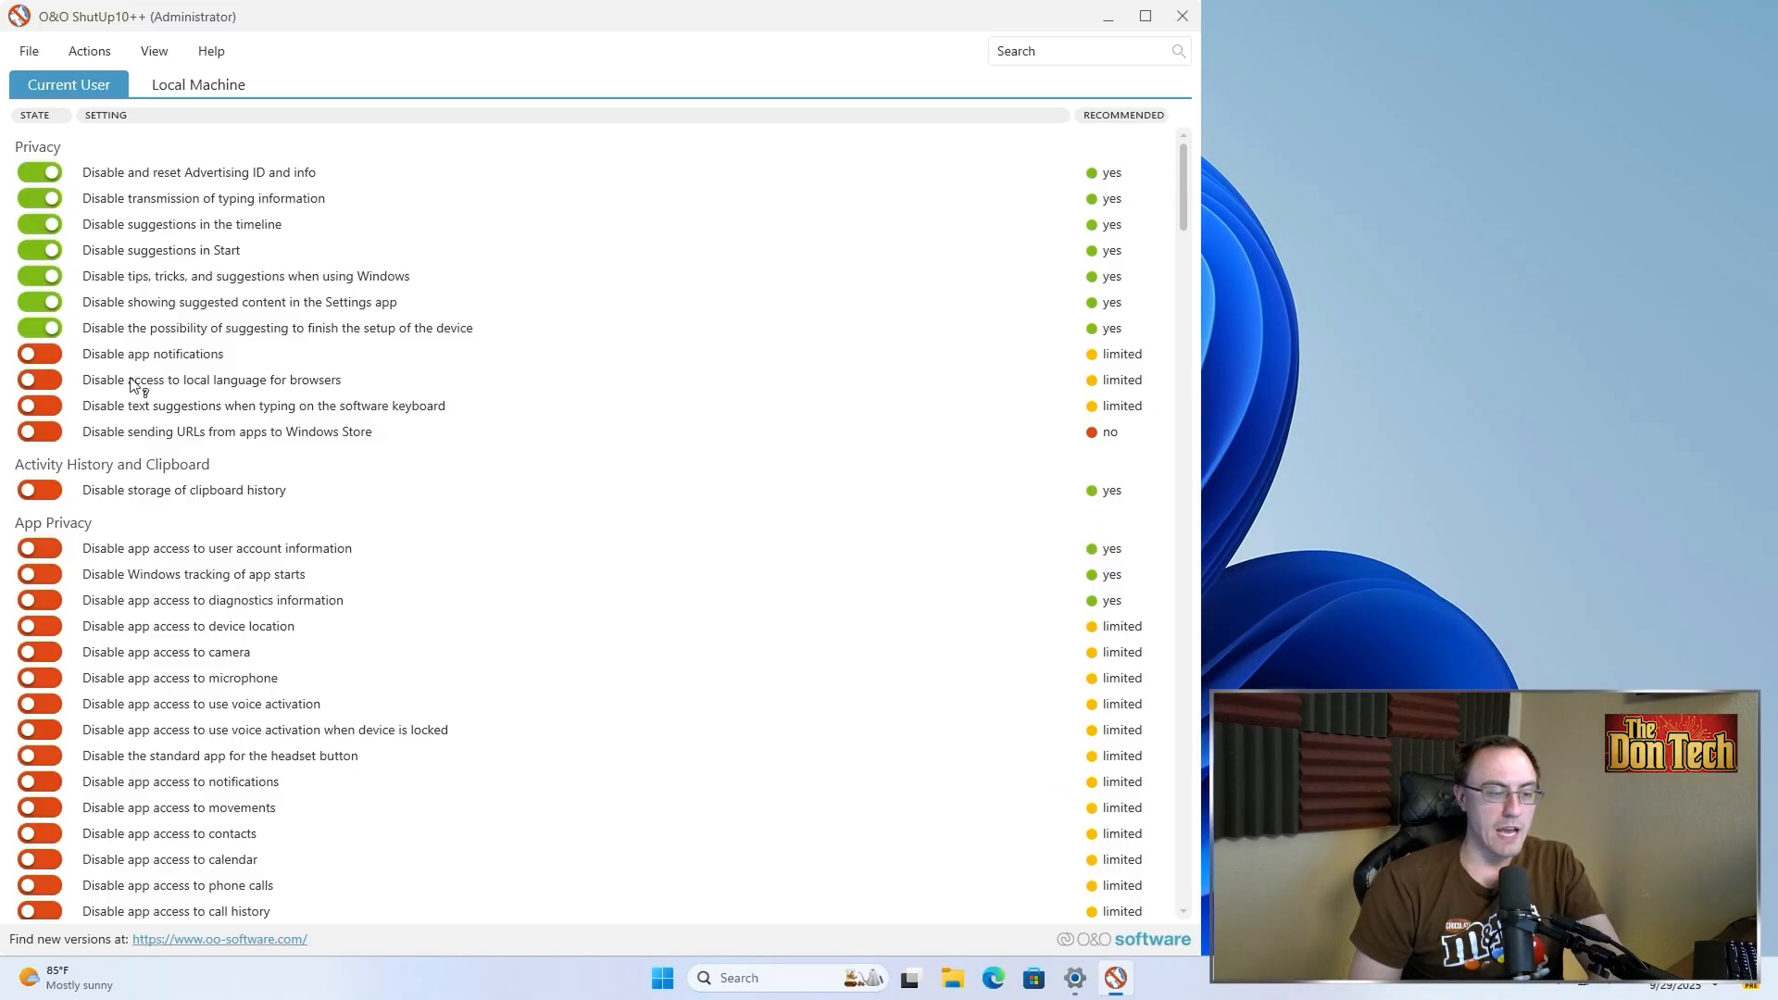
left_click(44, 375)
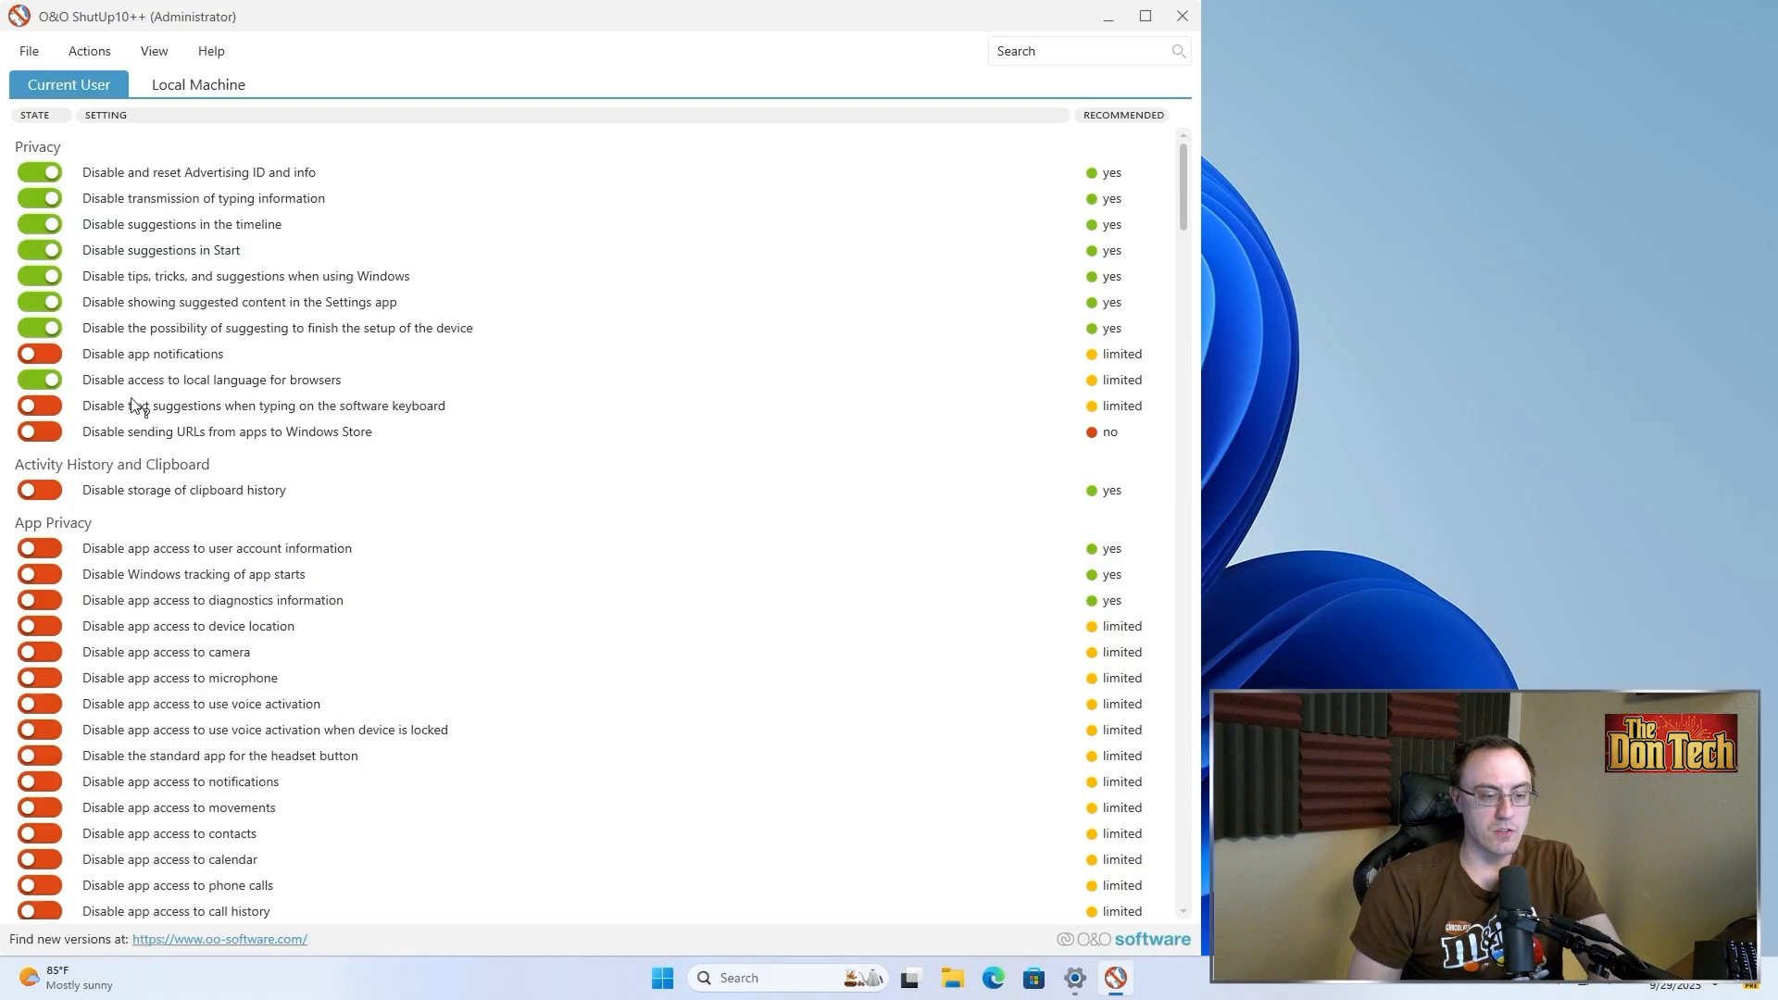
left_click(58, 412)
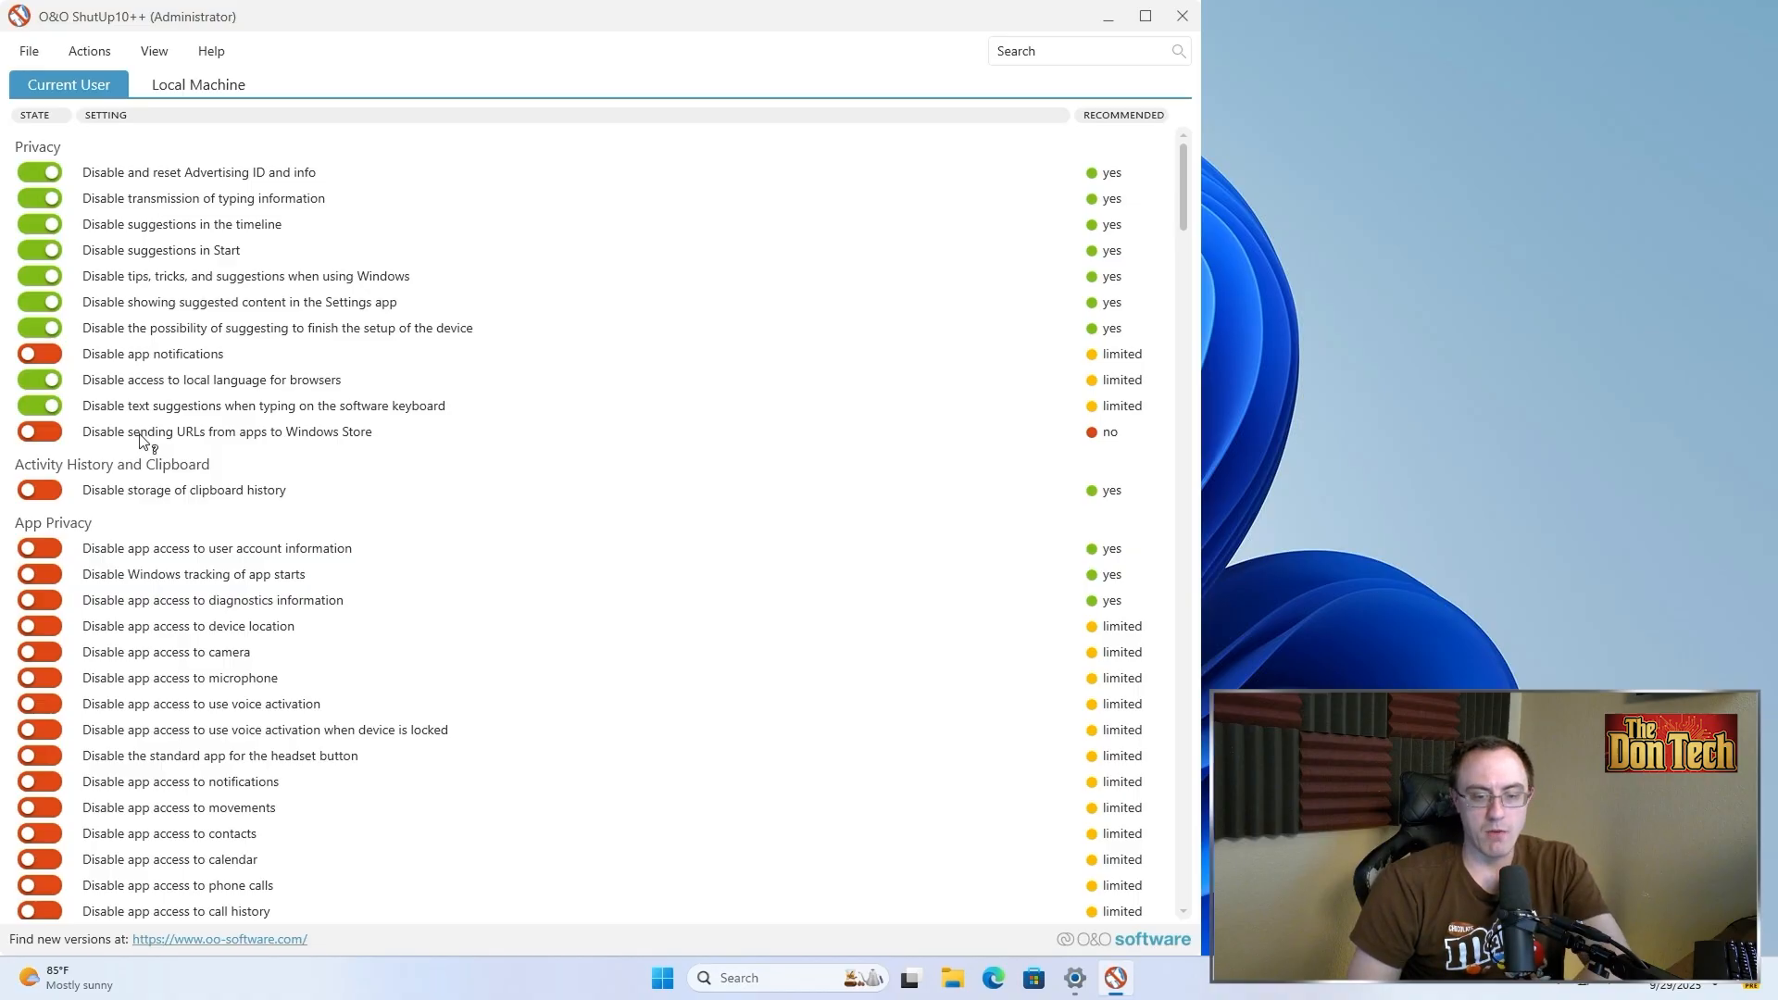
Enable the App Privacy toggles for user account information, app start tracking and diagnostics information
scroll(141, 440, "down", 3)
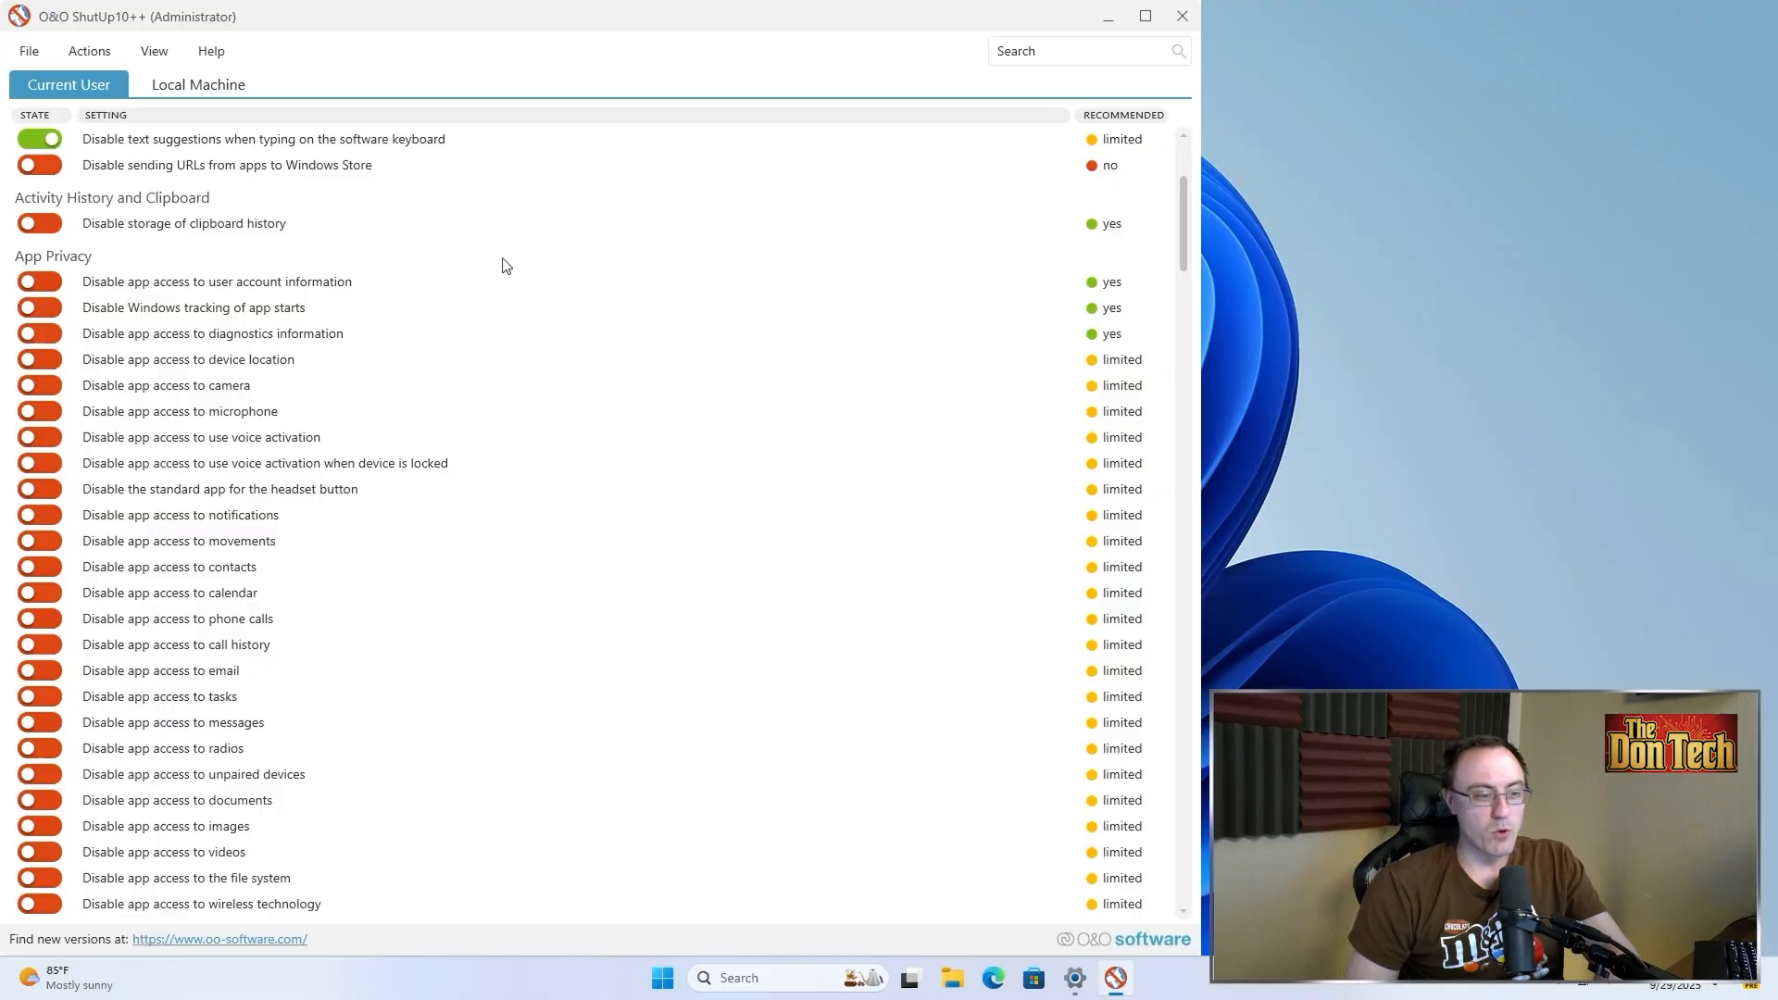
scroll(464, 269, "down", 15)
scroll(324, 305, "down", 10)
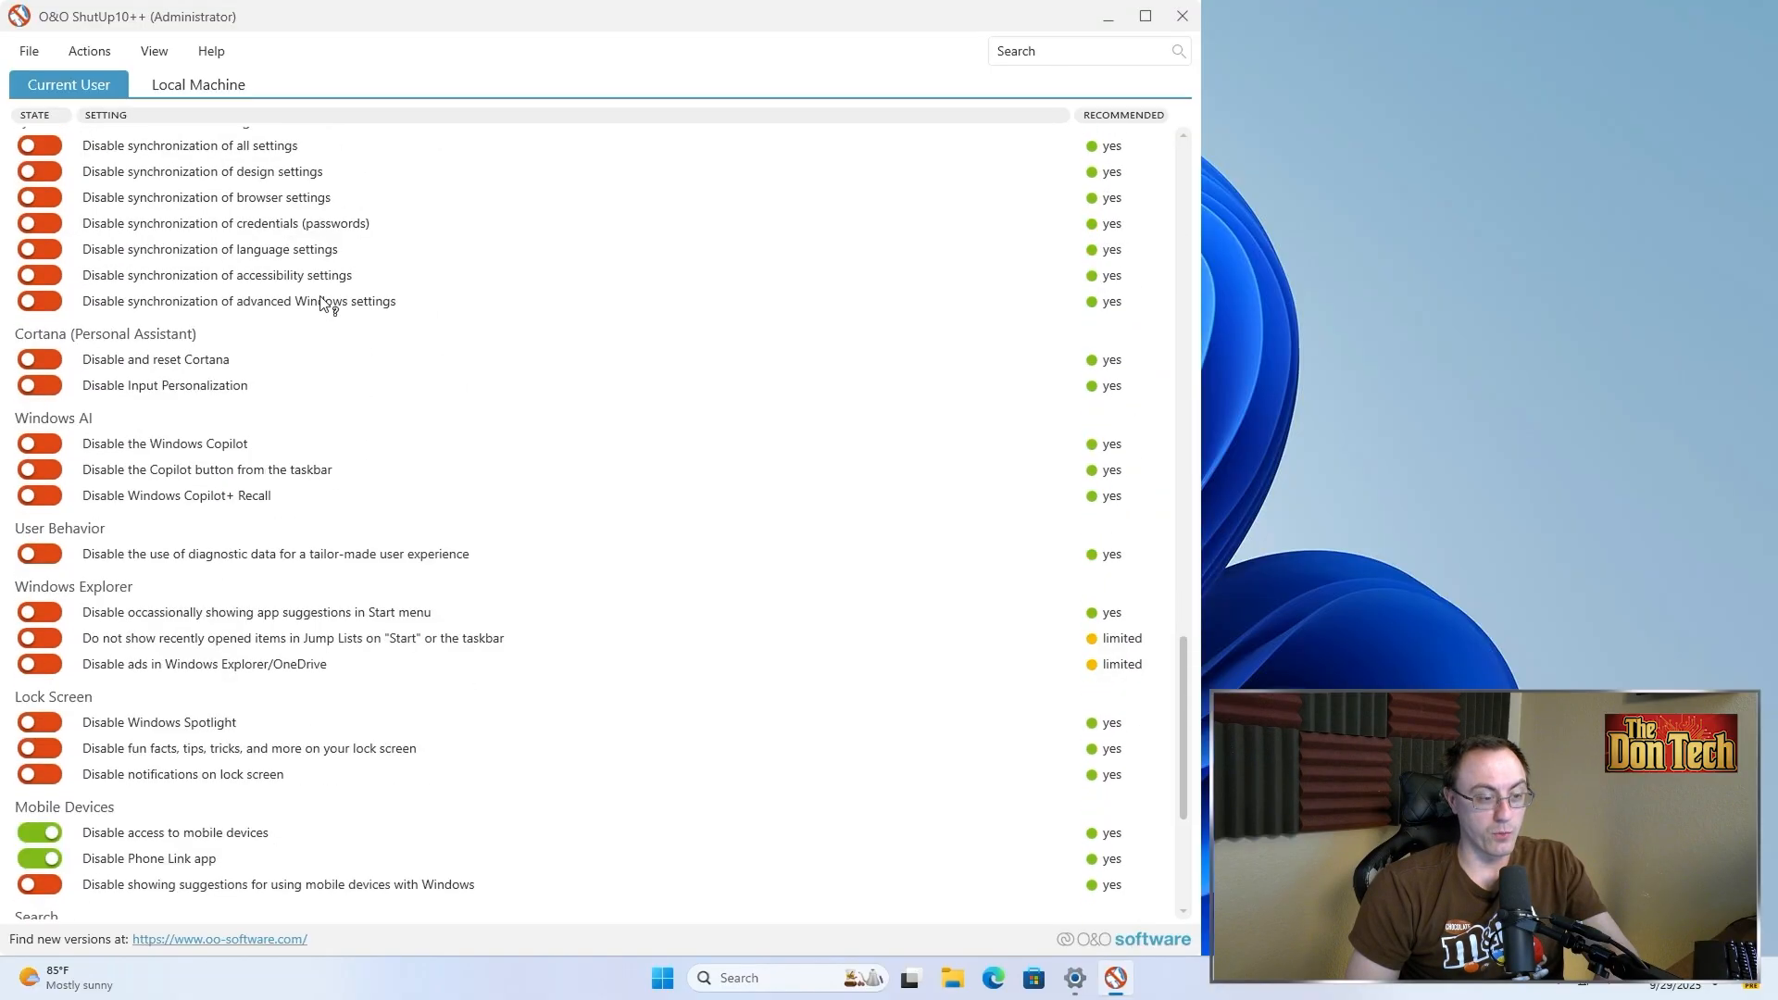
scroll(325, 304, "up", 20)
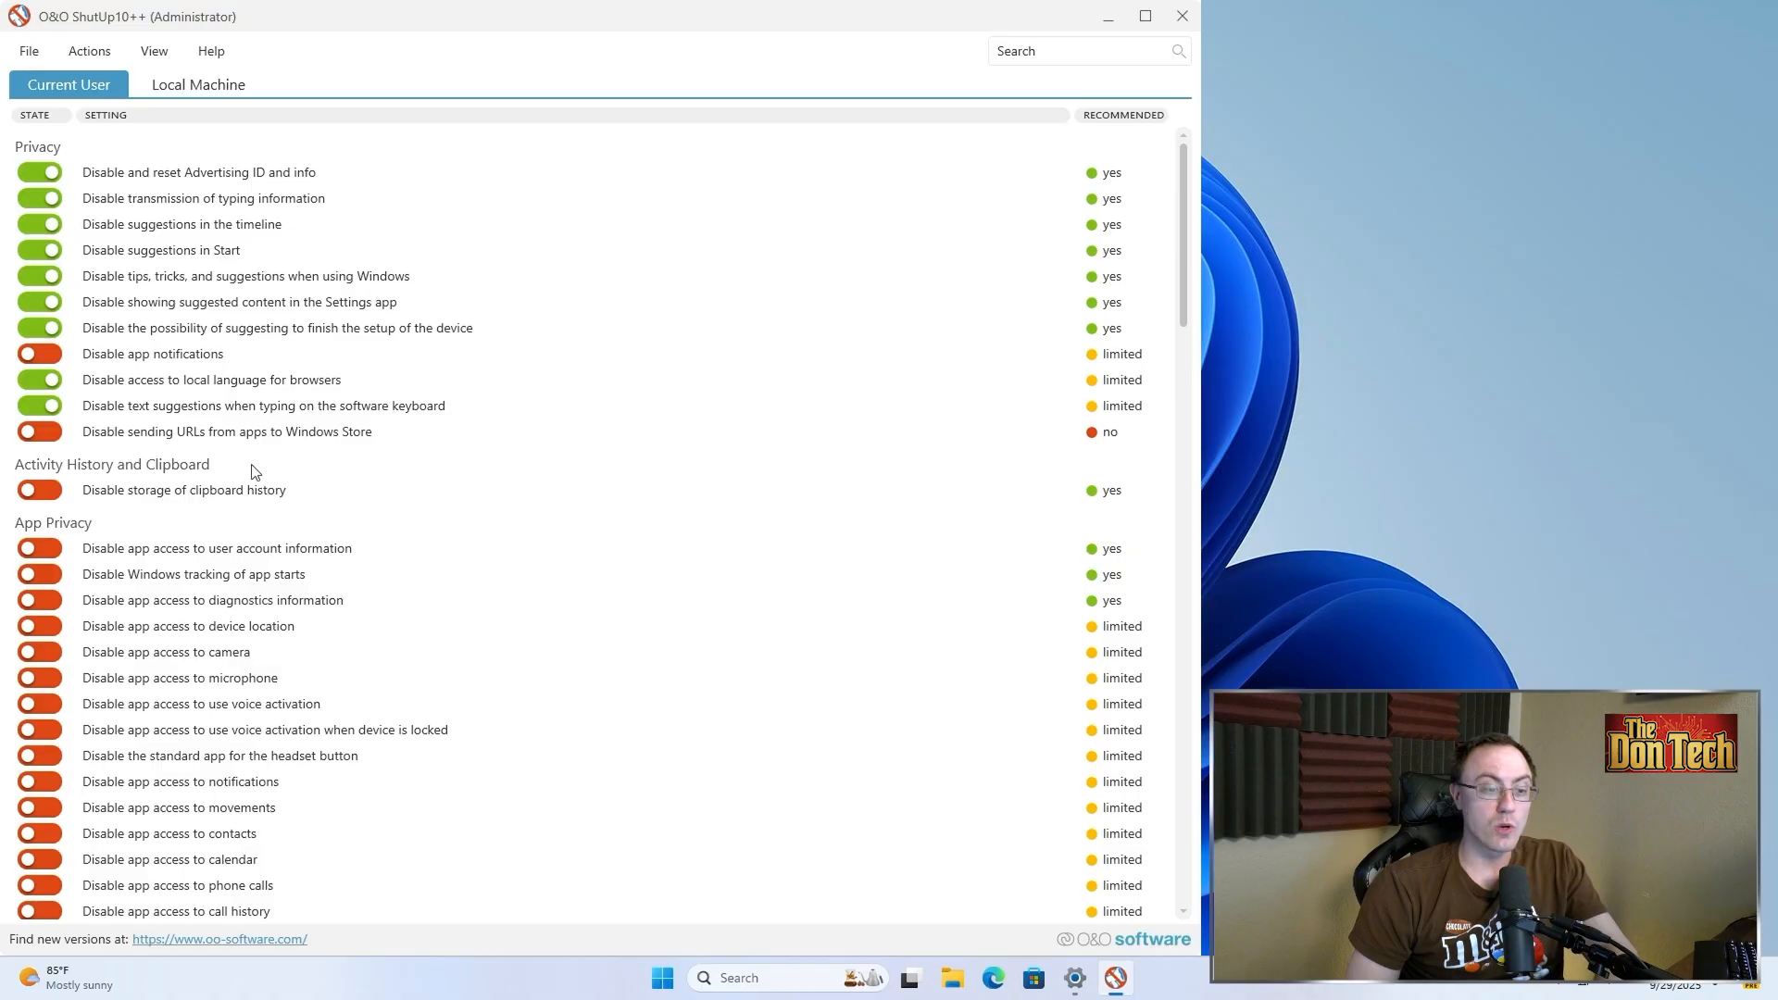
scroll(295, 493, "down", 3)
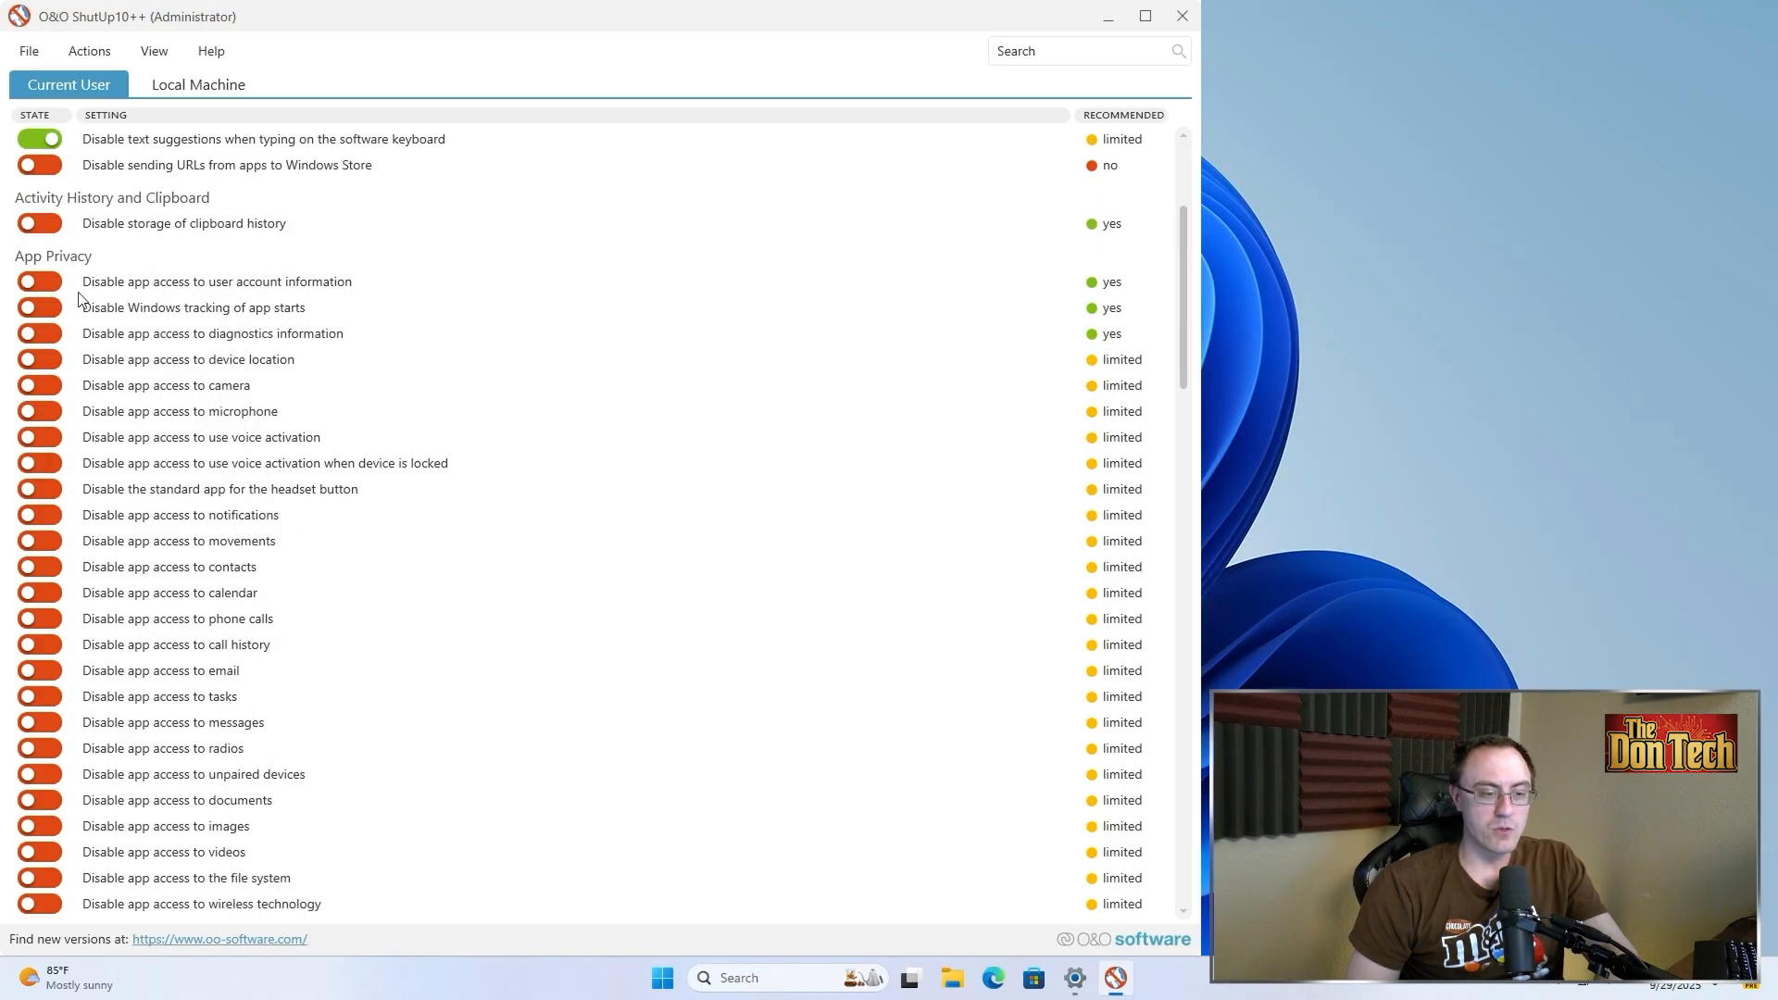
left_click(50, 289)
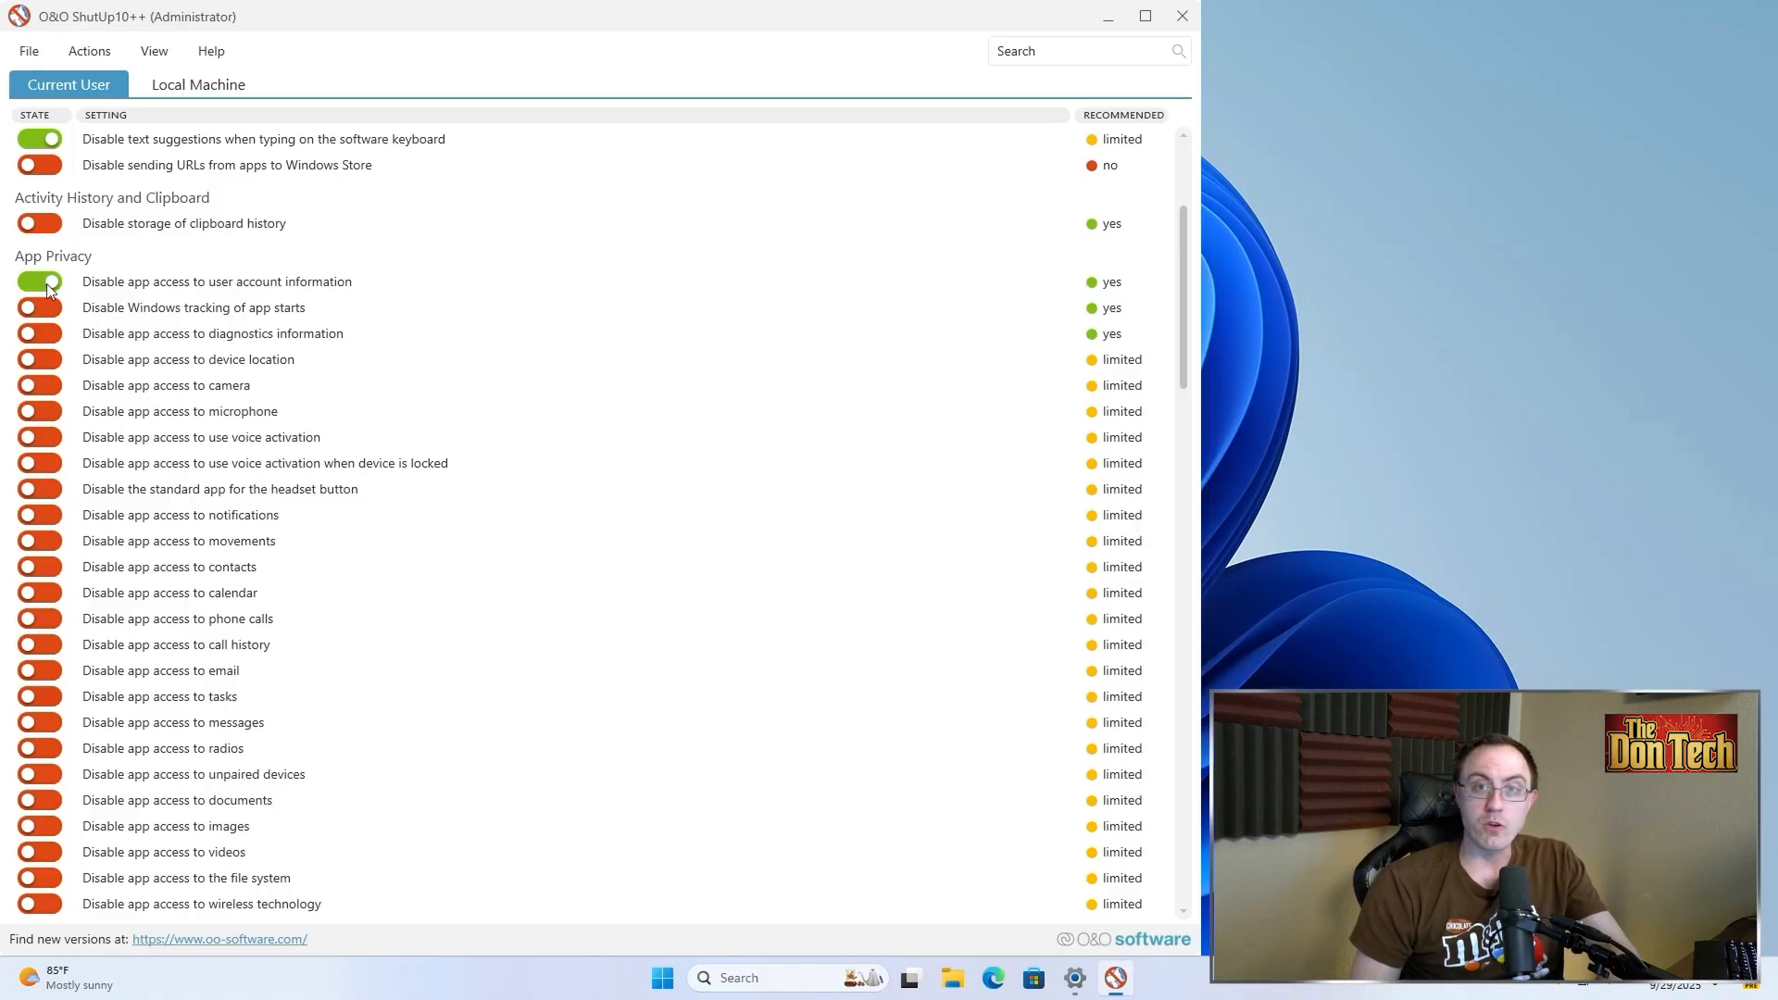
left_click(45, 307)
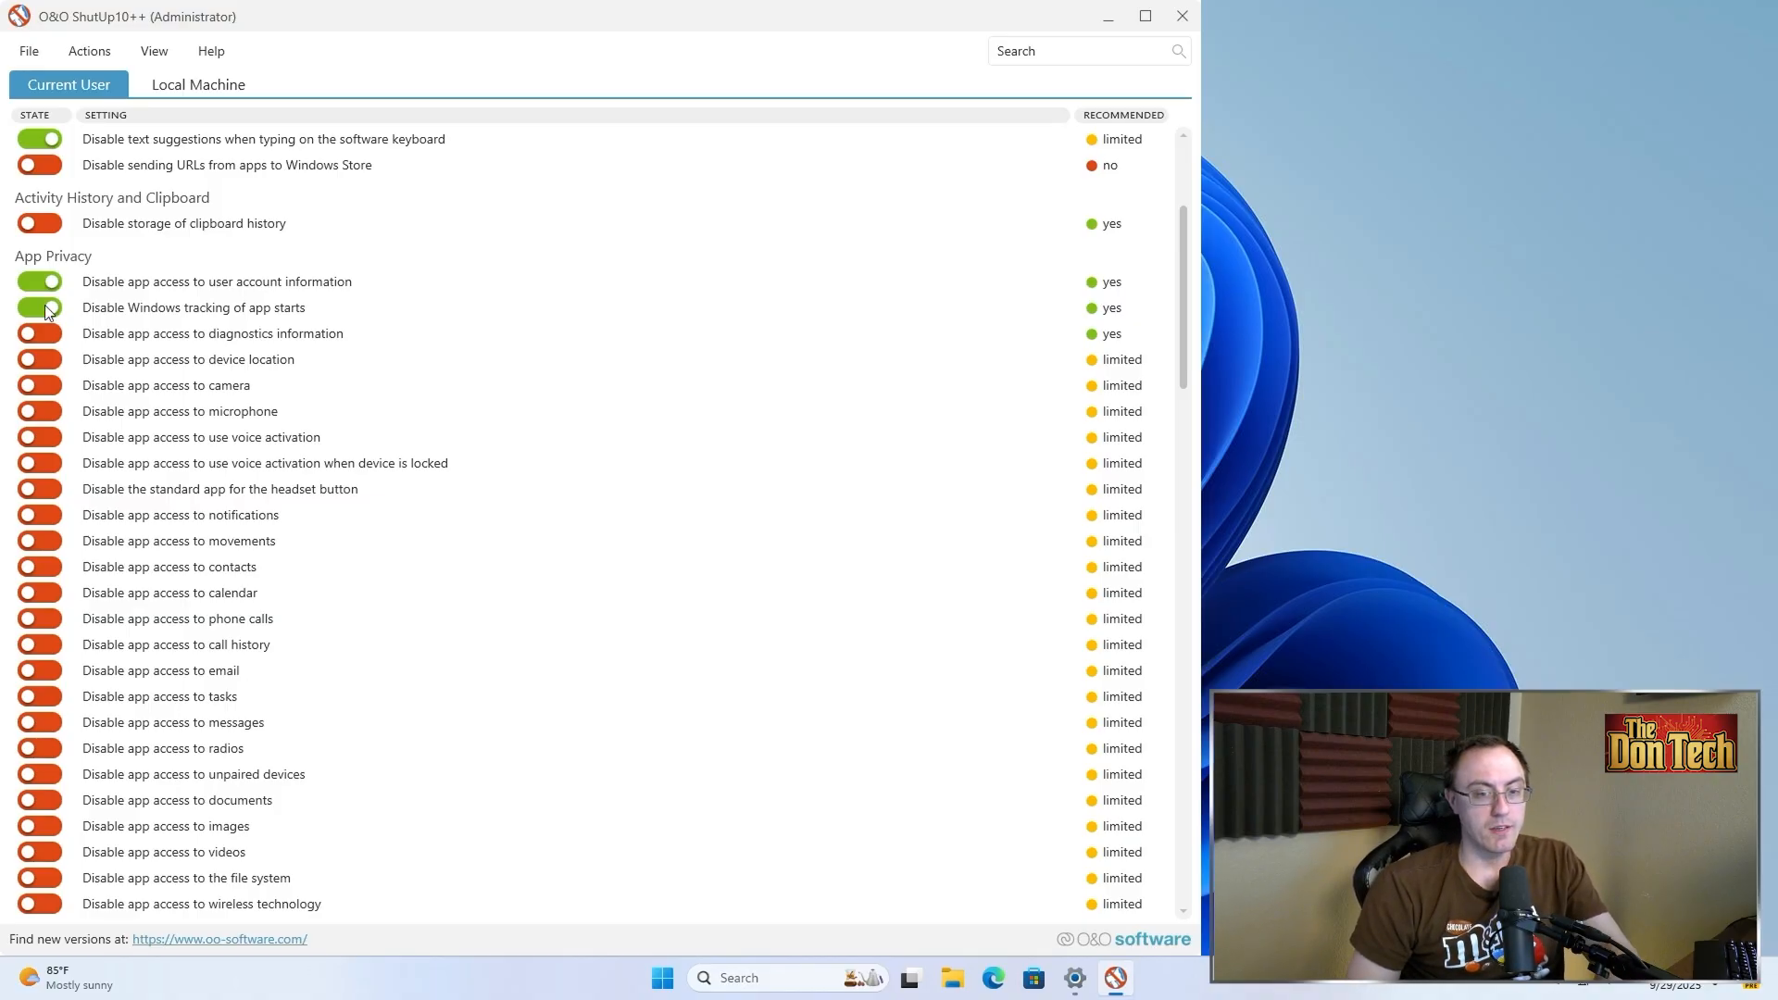
left_click(45, 333)
Turn on the toggles disabling app access to device location and camera
scroll(160, 373, "down", 10)
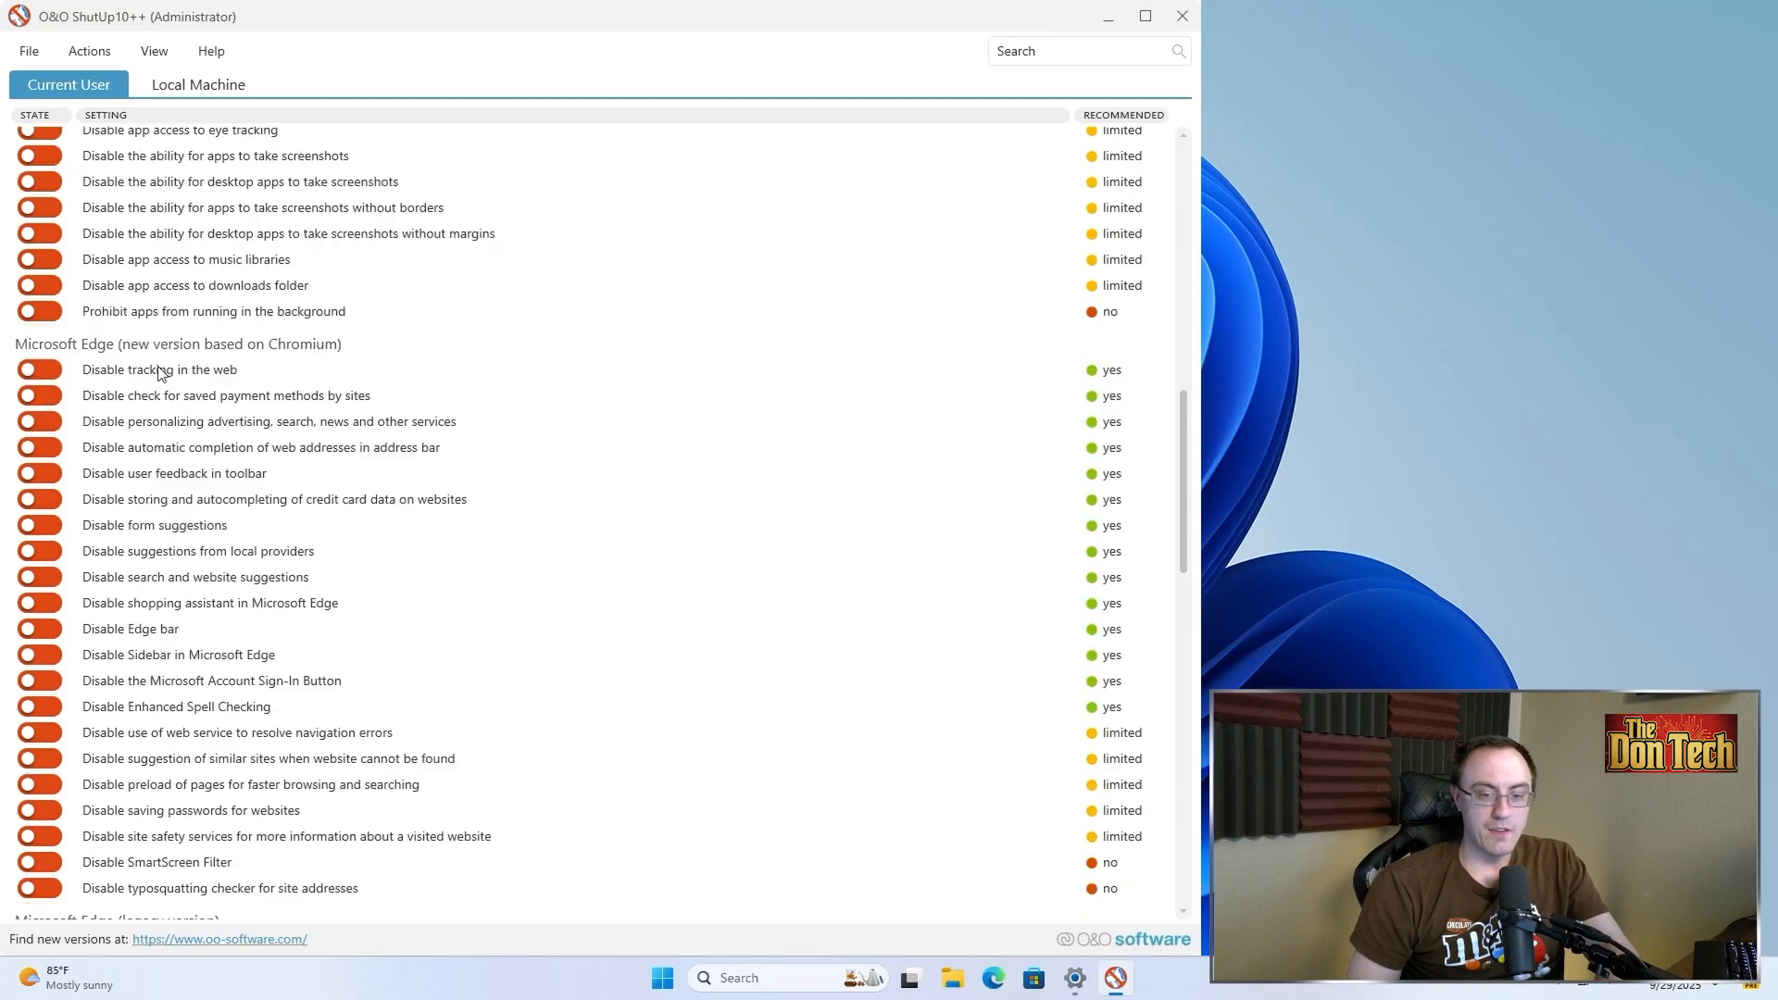
scroll(144, 426, "up", 7)
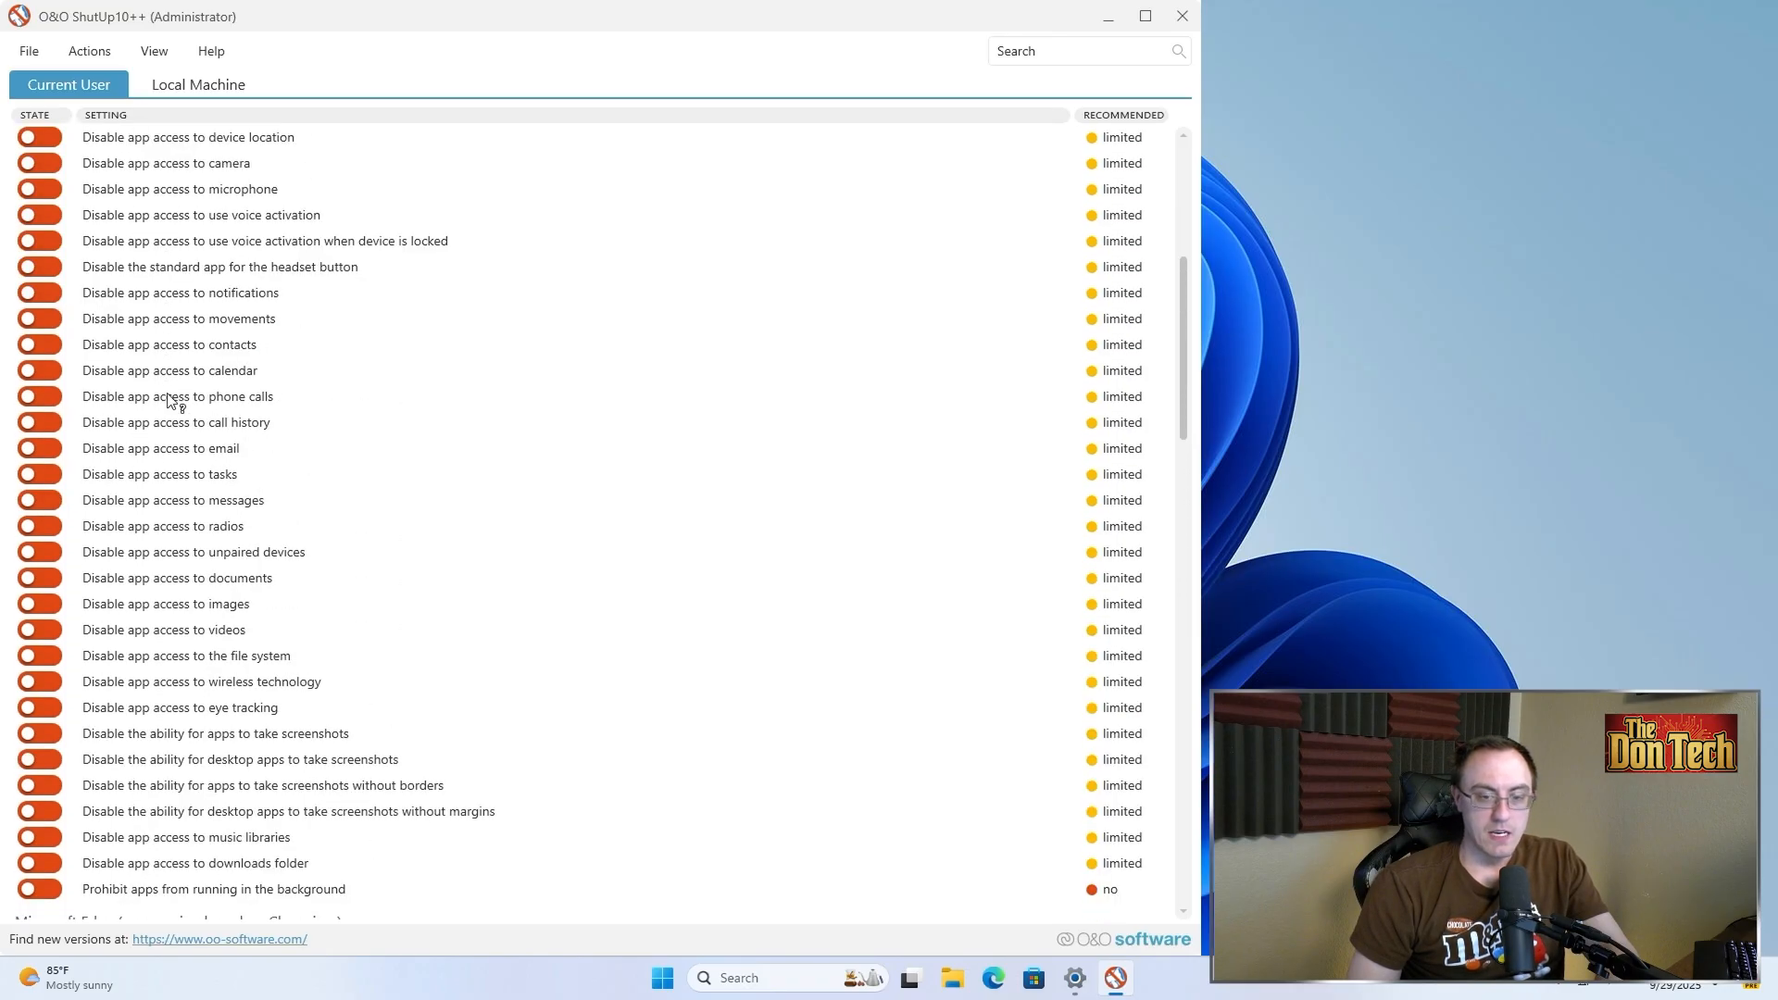
scroll(172, 400, "up", 2)
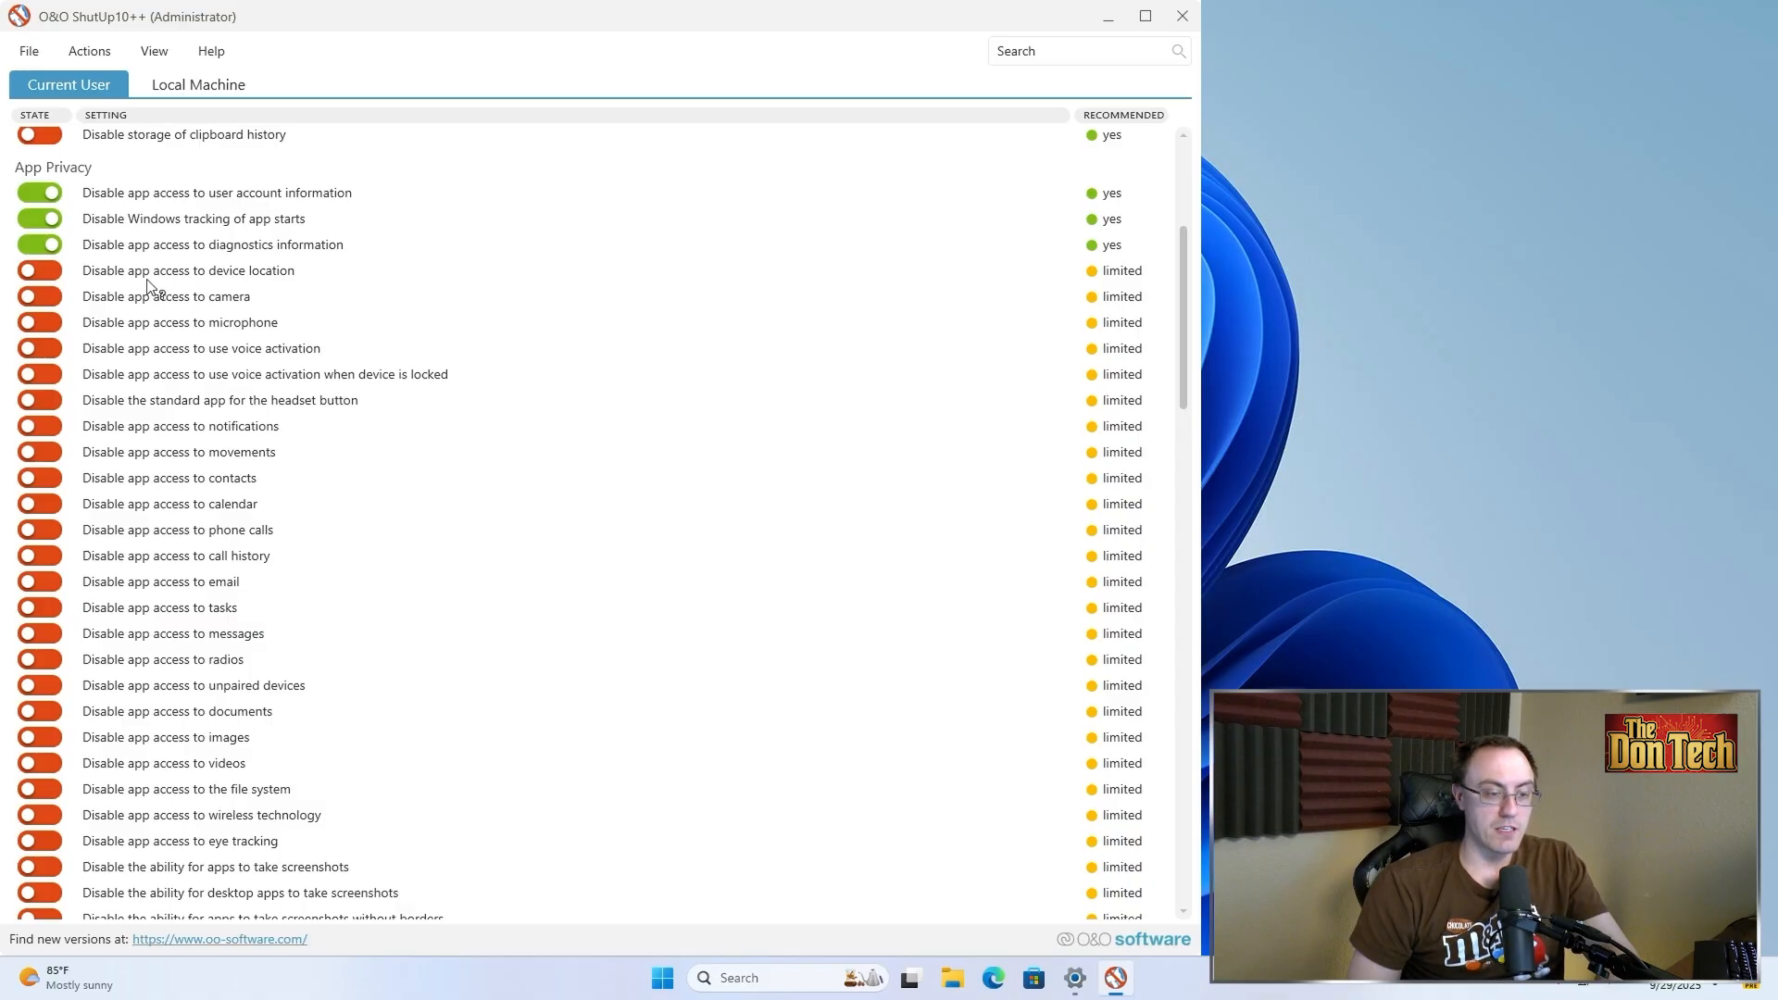
left_click(54, 275)
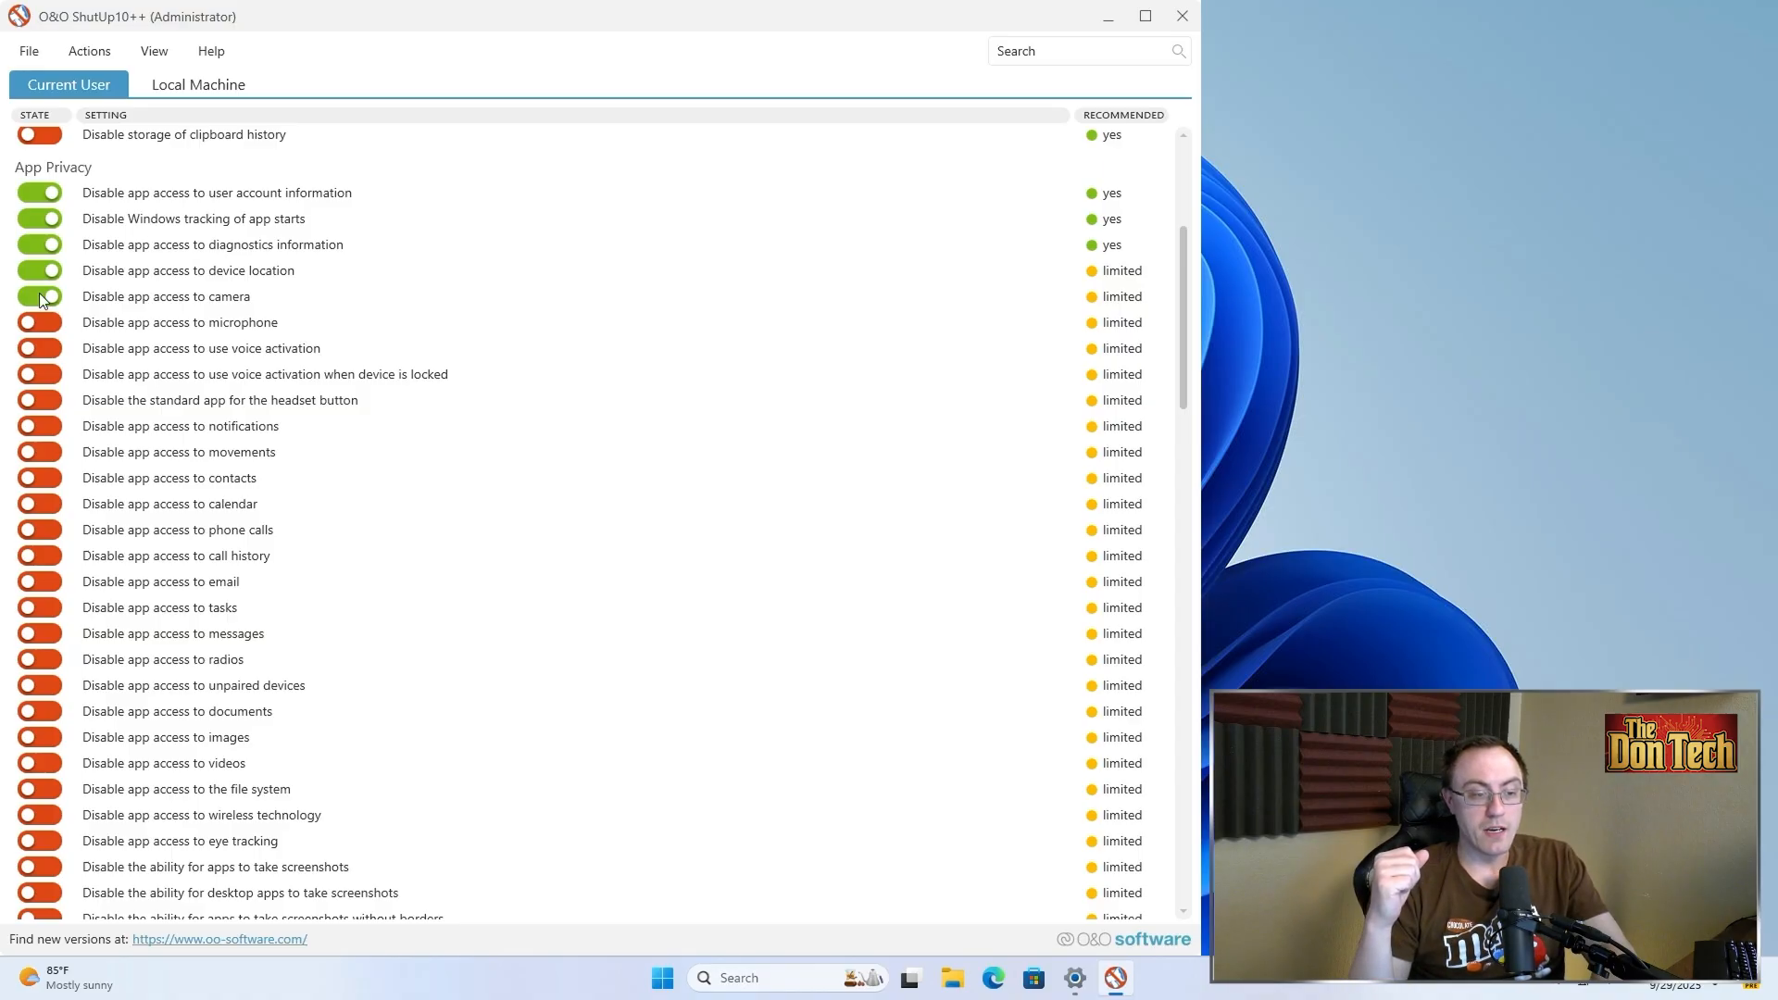
Open the Camera app to test whether camera access is blocked, and close it
key("super")
type("camera")
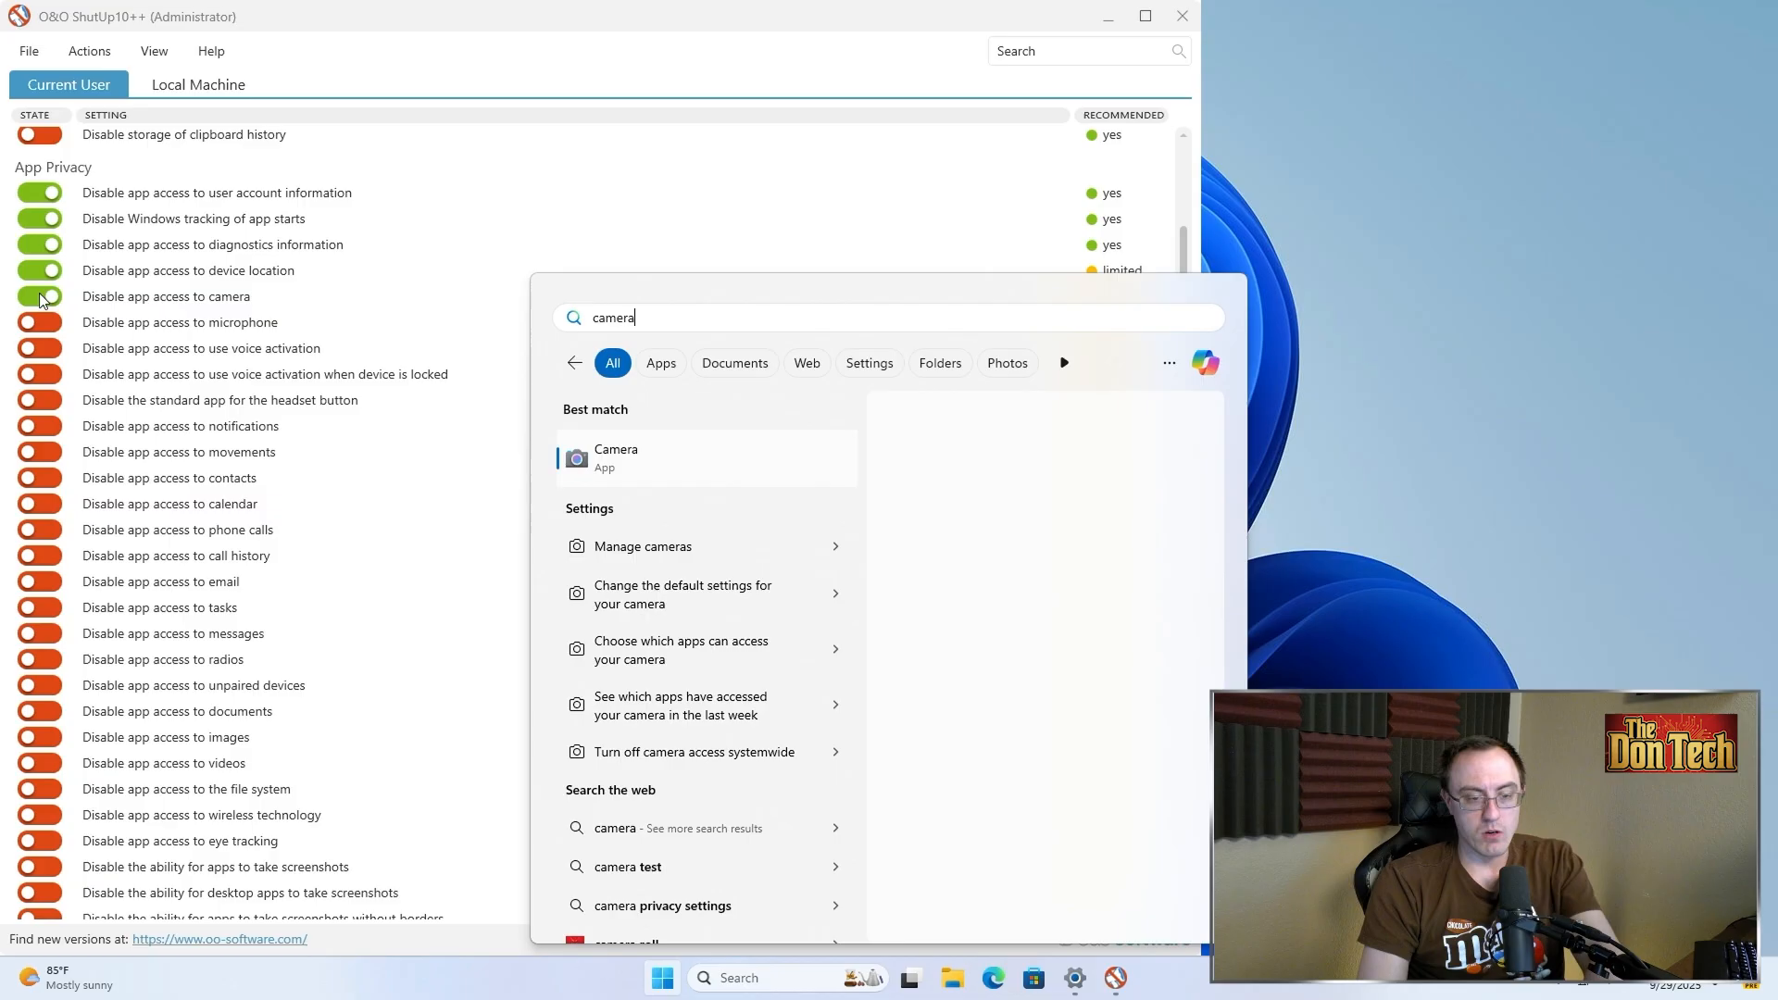
key("Return")
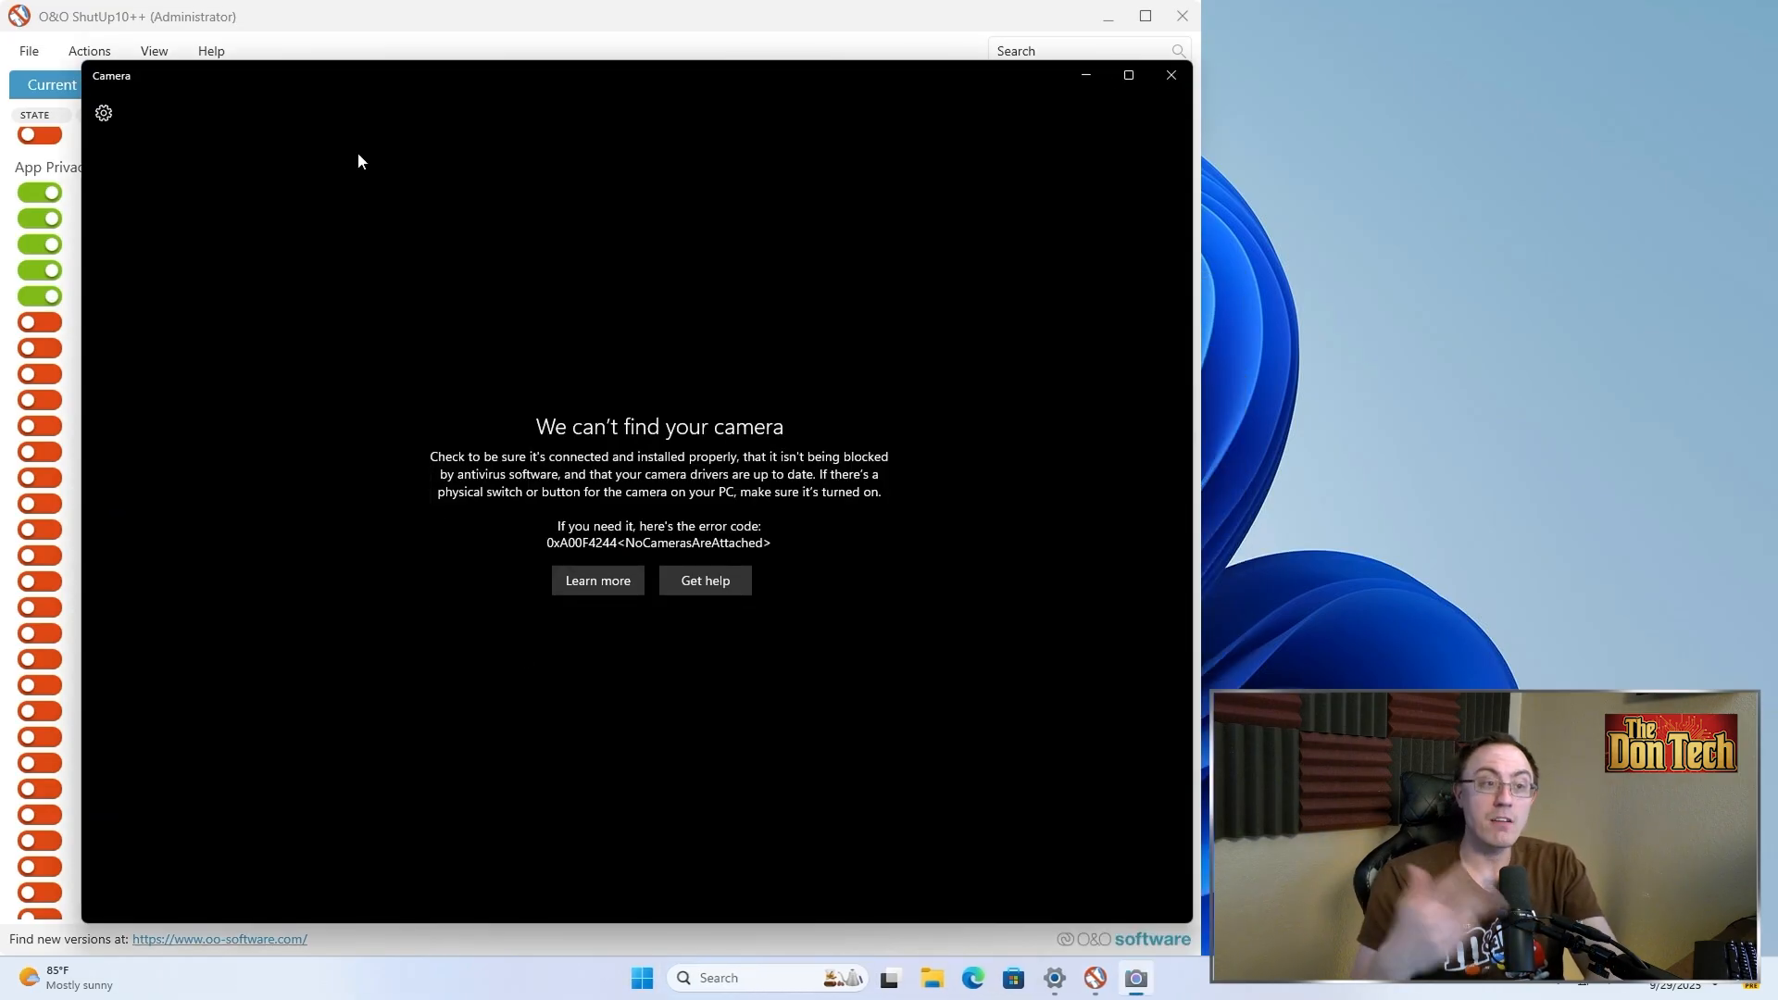
key("alt+F4")
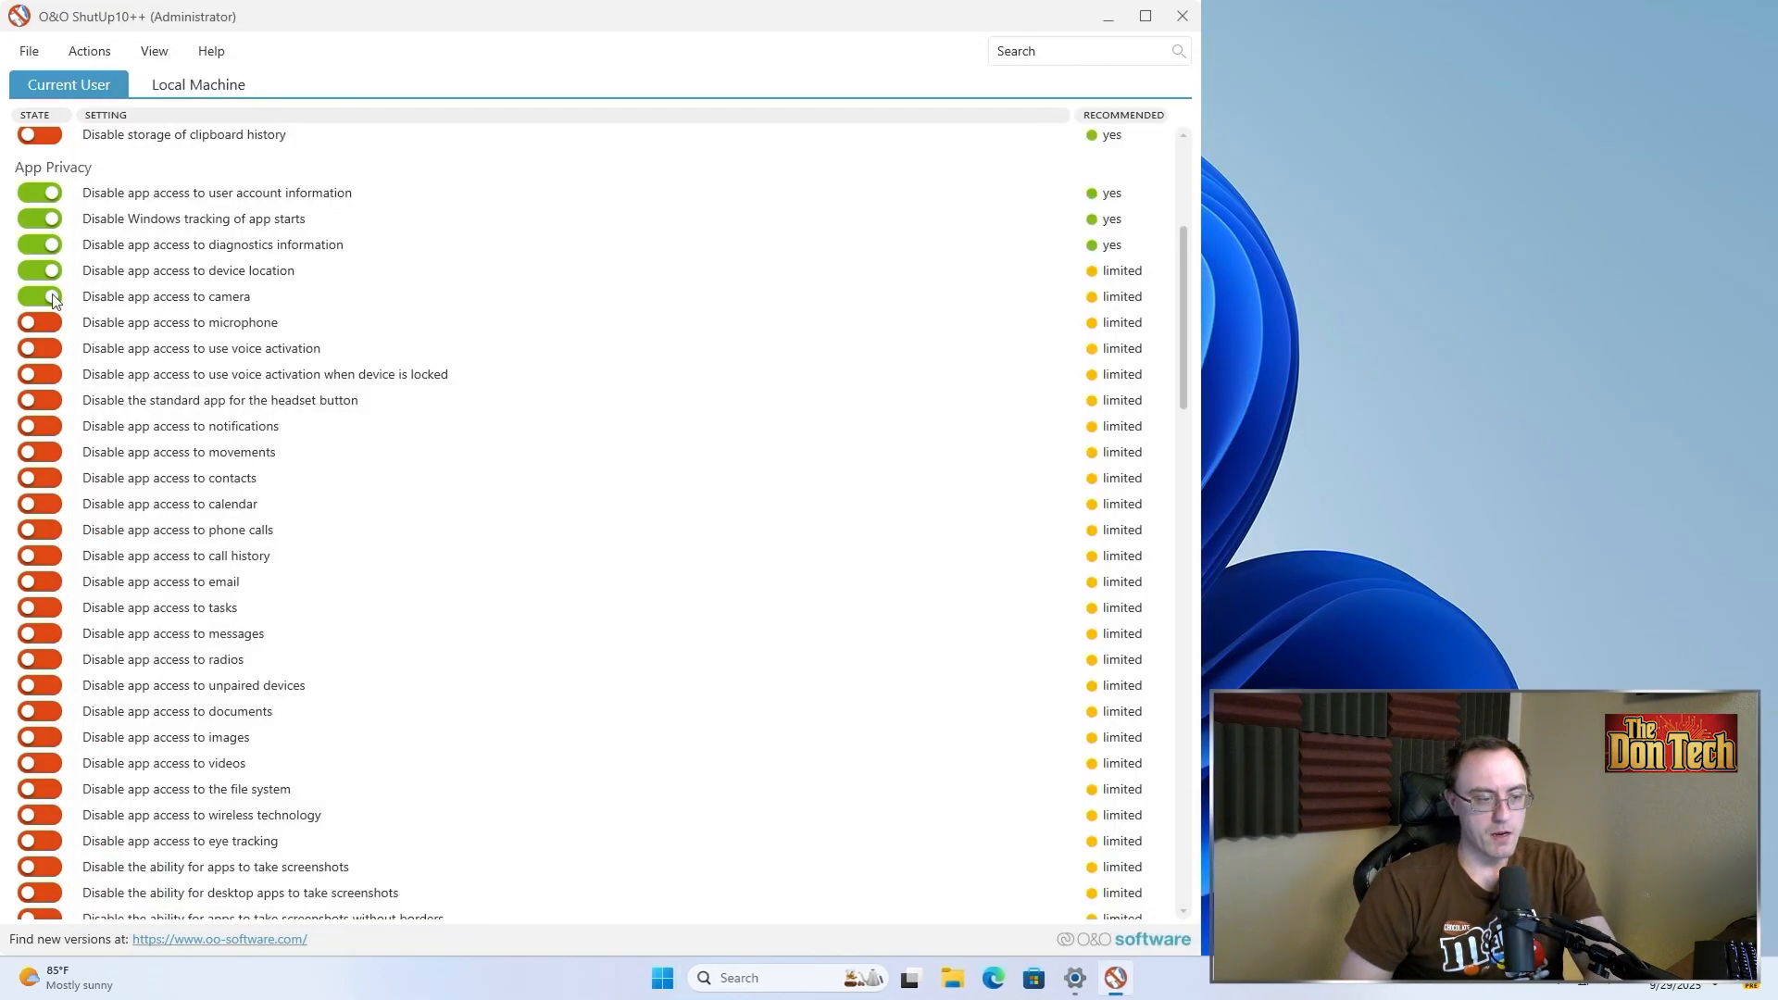
Reopen the Camera app with camera blocking turned off to check the camera works, and close it
key("super")
type("camera")
key("Return")
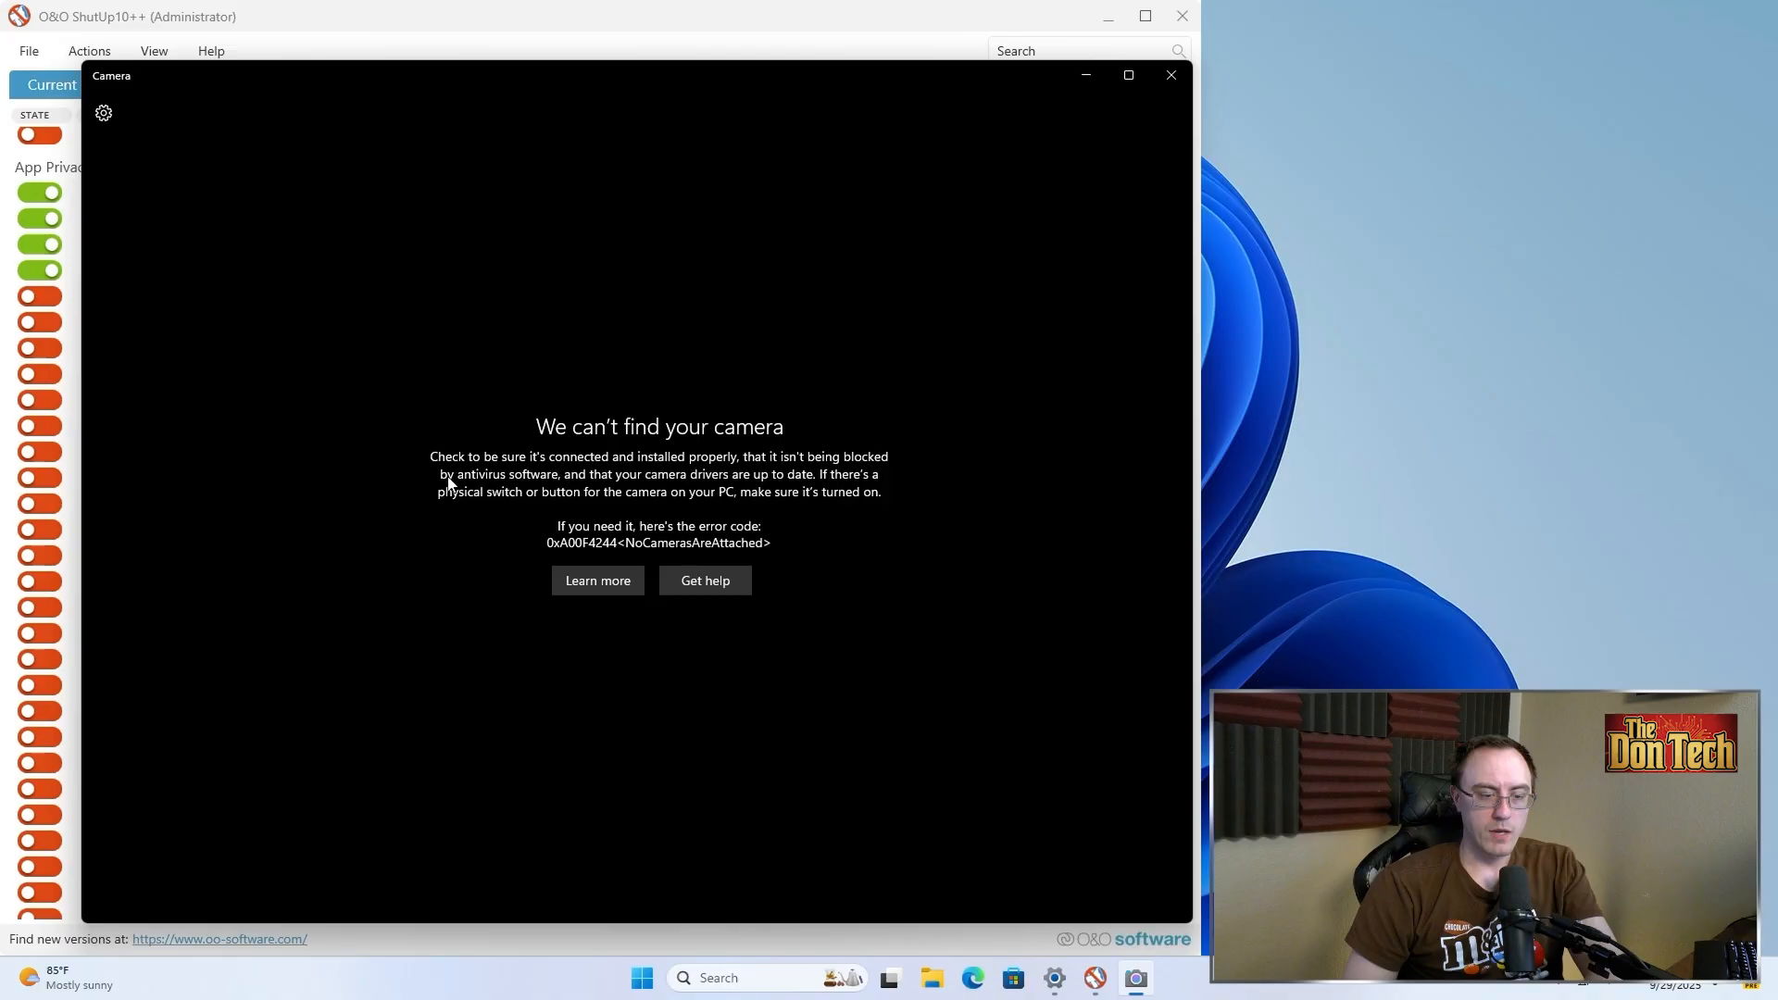
left_click(580, 549)
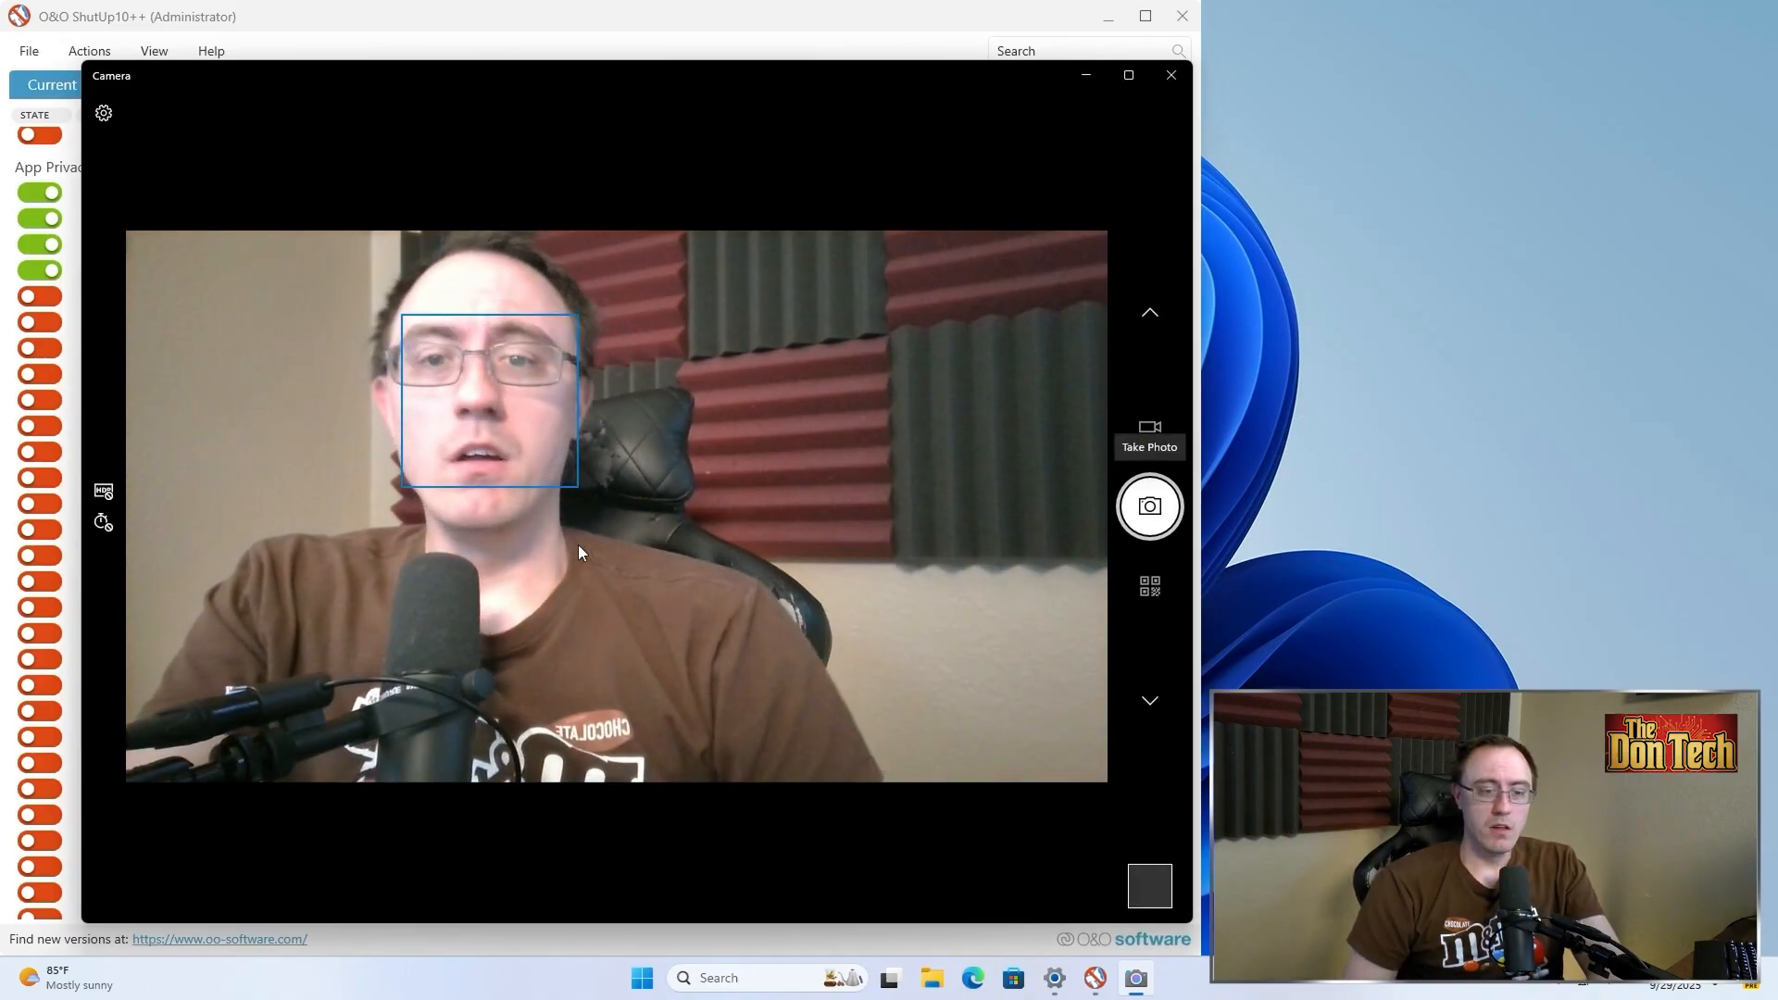
left_click(1170, 75)
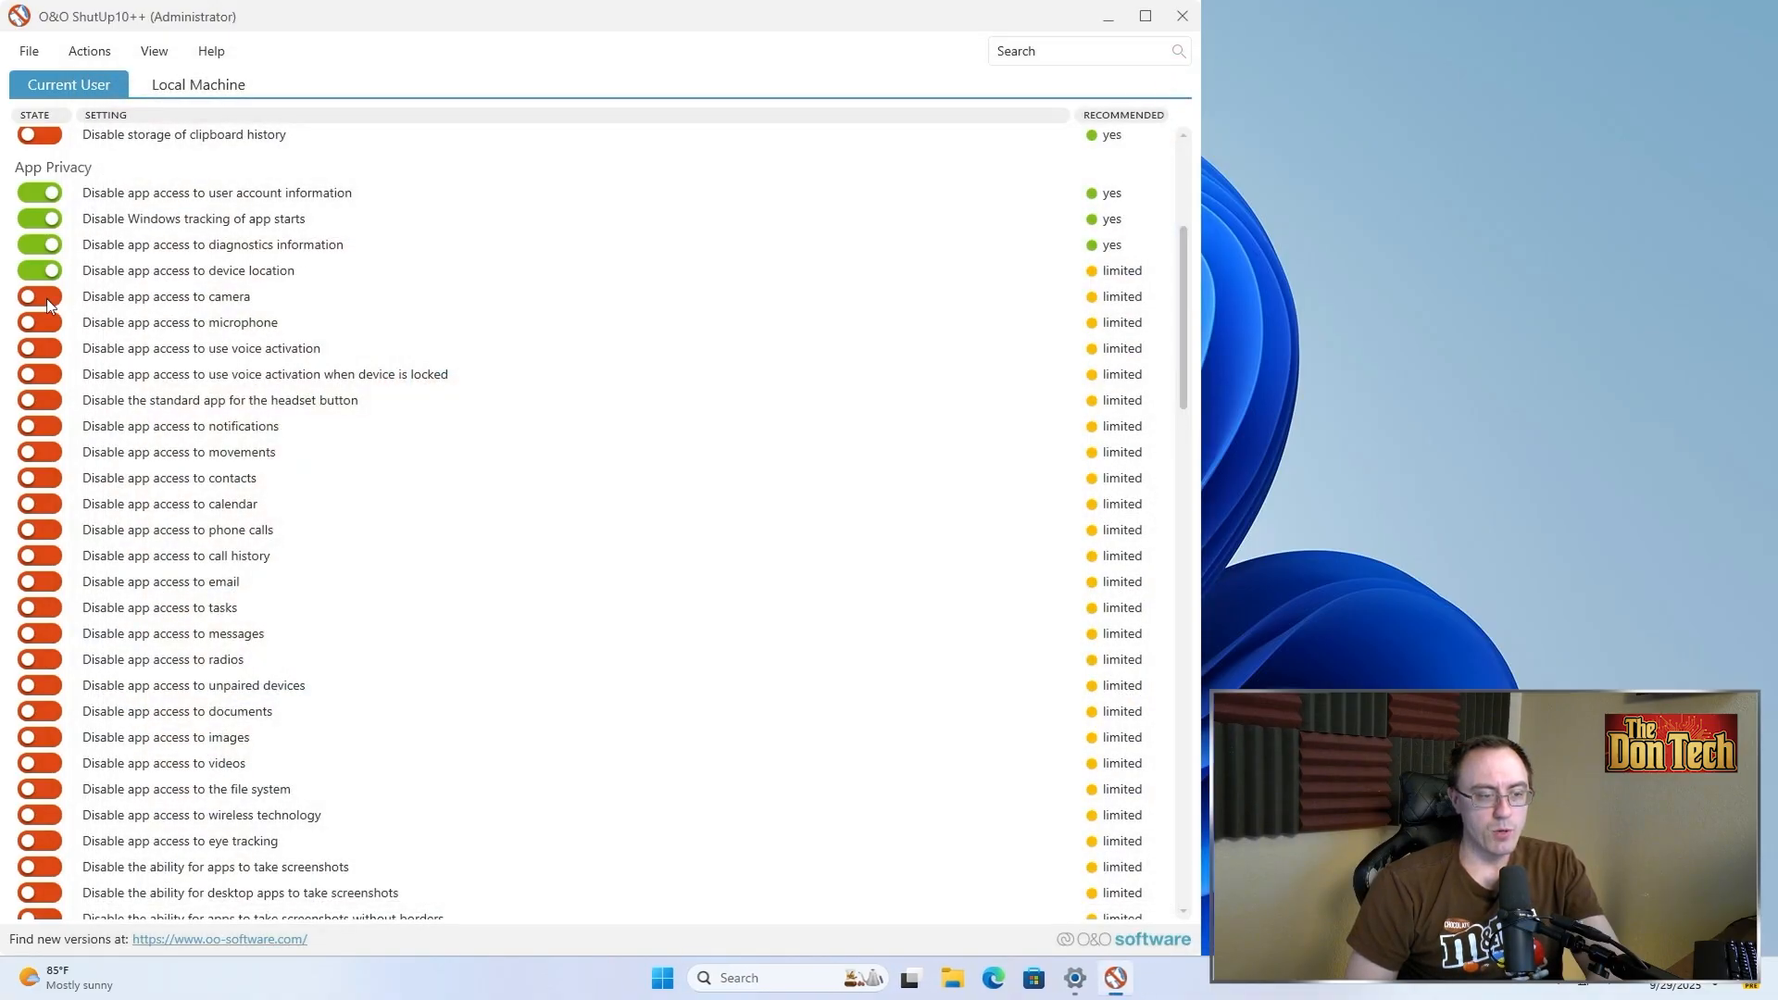
Open the Camera app again with camera access blocked to check the permission prompt
key("super")
type("camera")
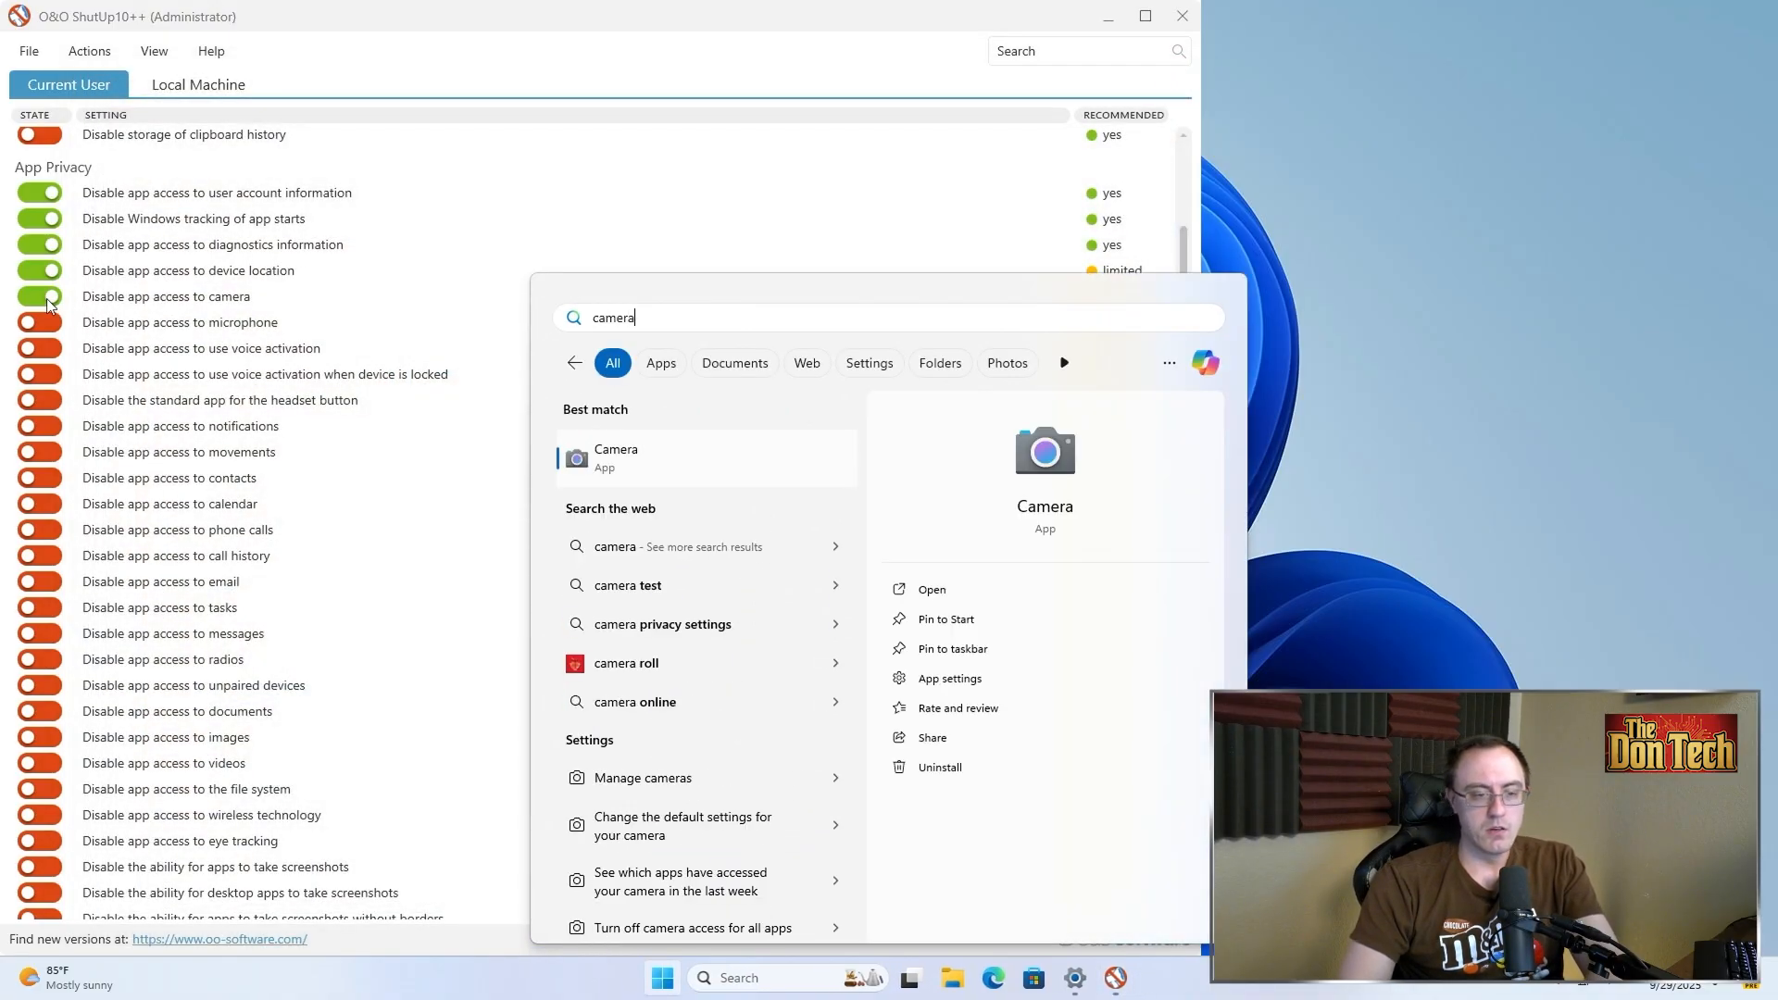
key("Return")
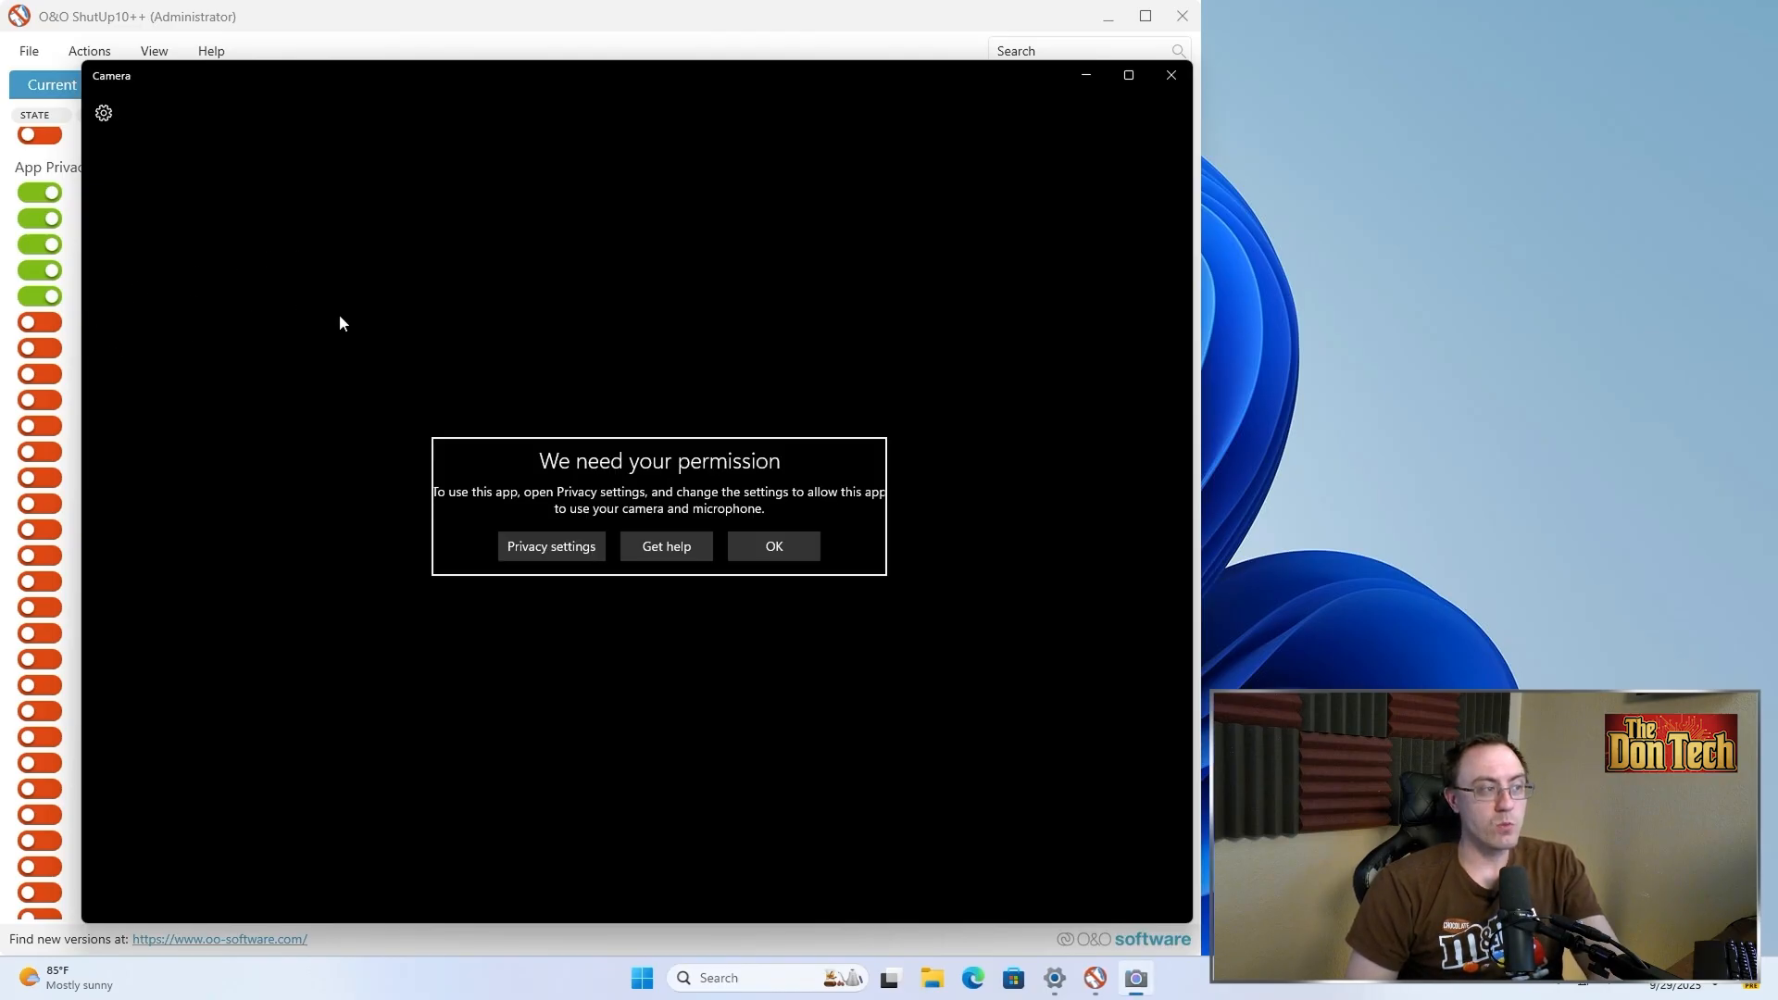
Dismiss the camera permission prompt and close the Camera app
left_click(757, 548)
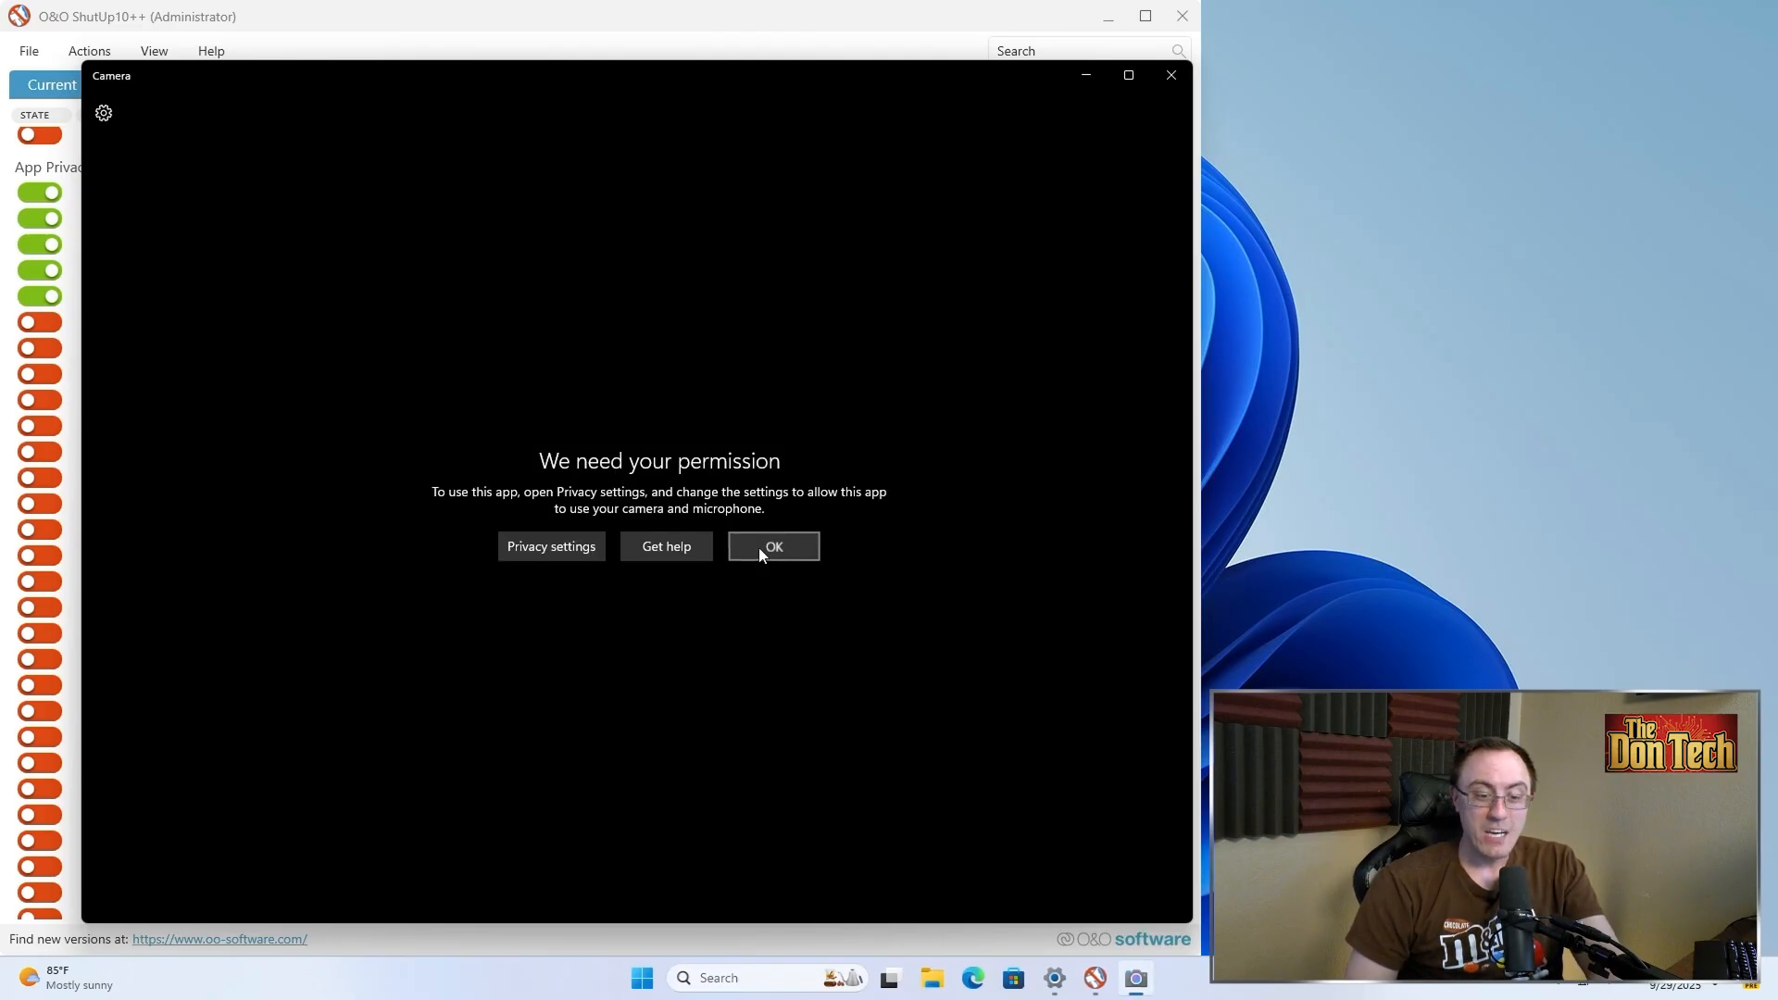
left_click(1170, 78)
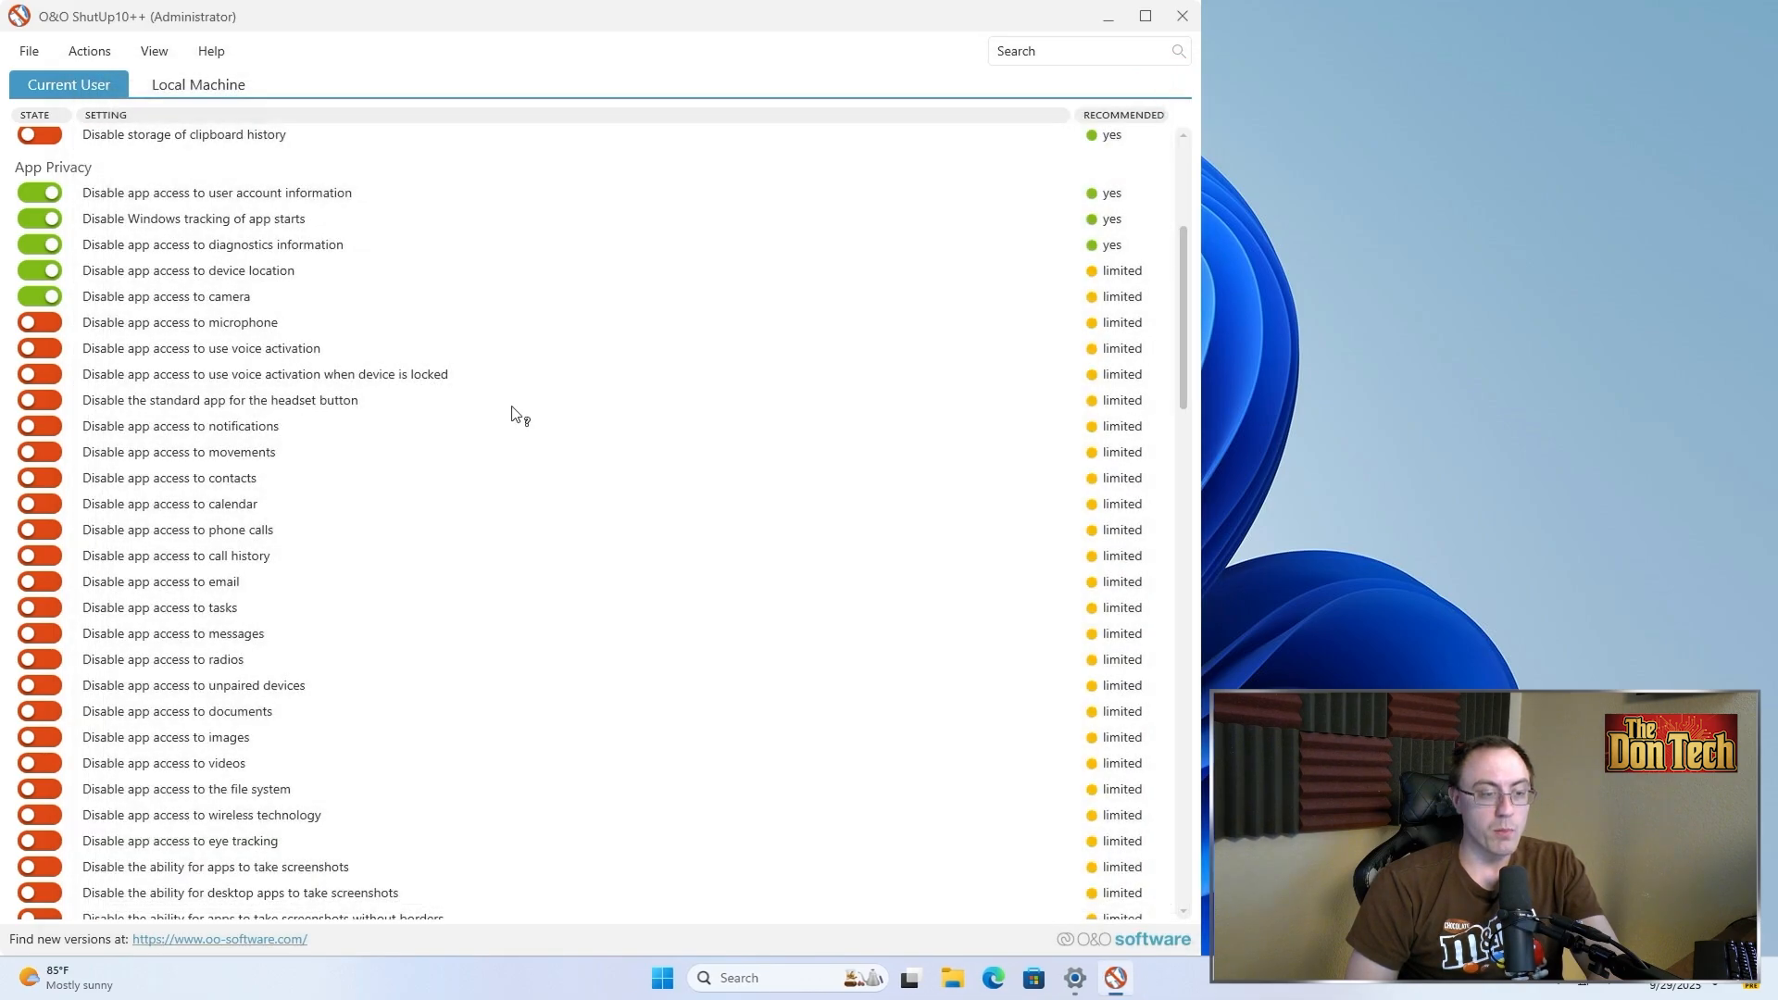
Turn on the App Privacy toggles disabling app access to microphone, voice activation, notifications, movements, contacts, calendar, phone calls, call history and email
left_click(209, 302)
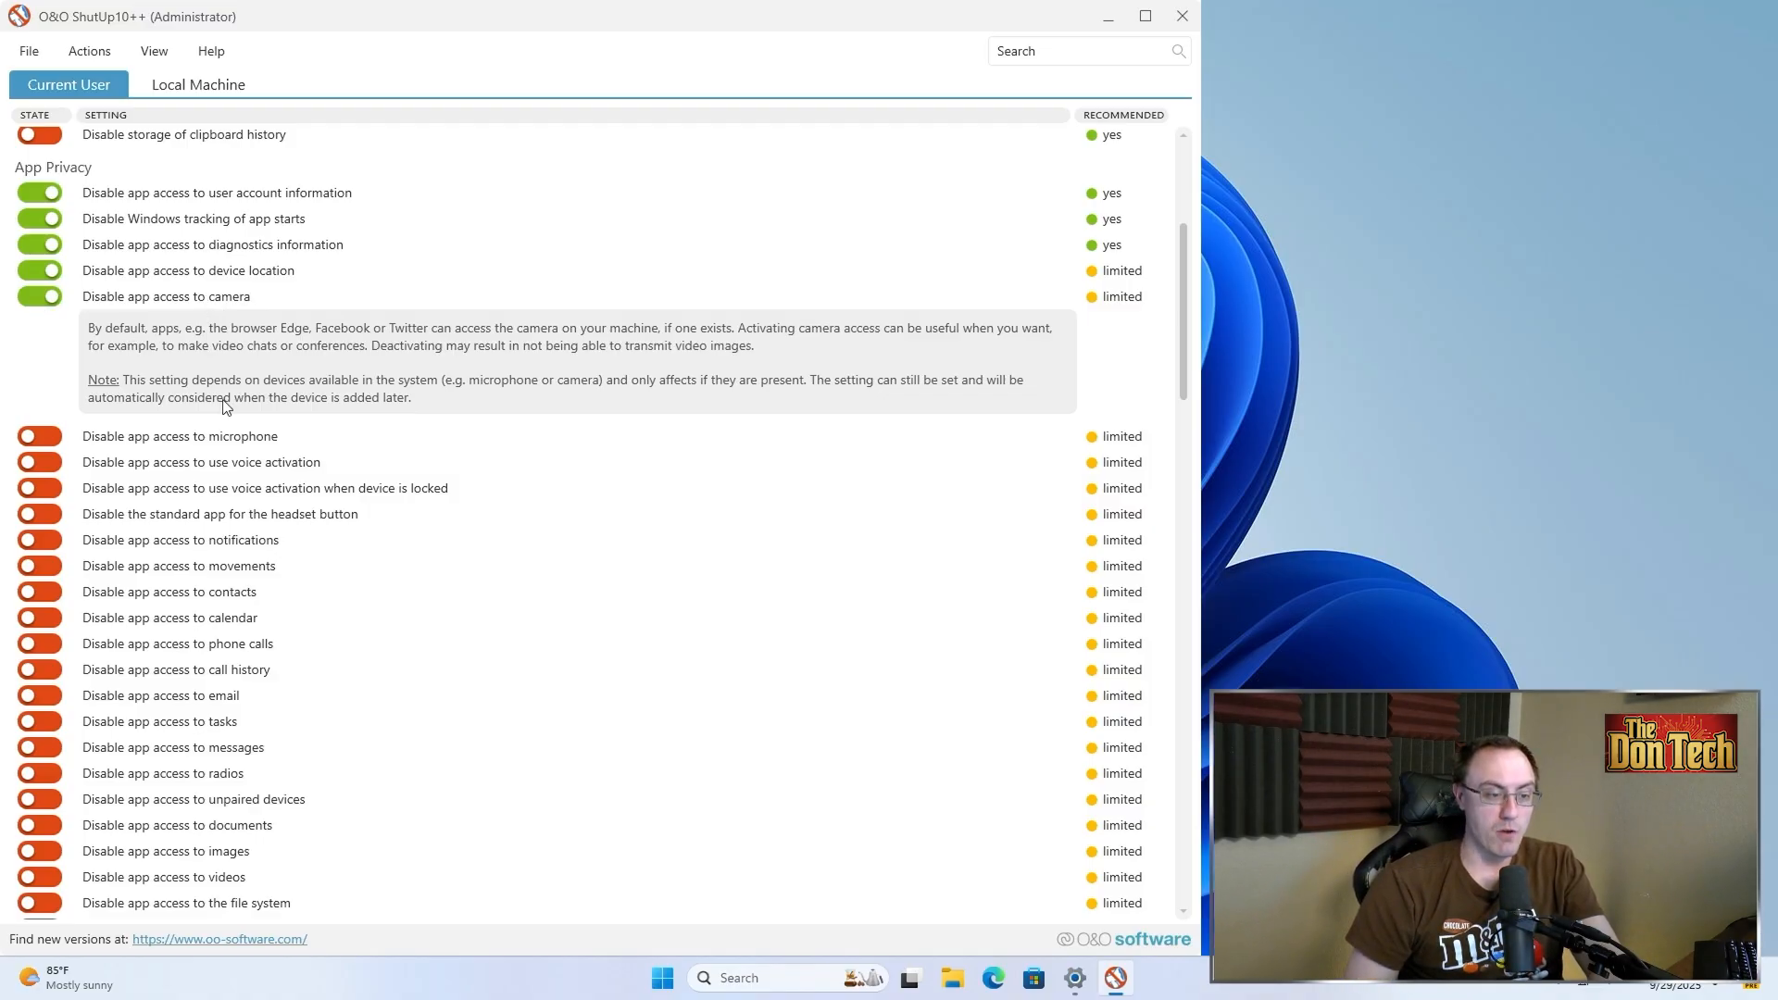
scroll(227, 408, "down", 1)
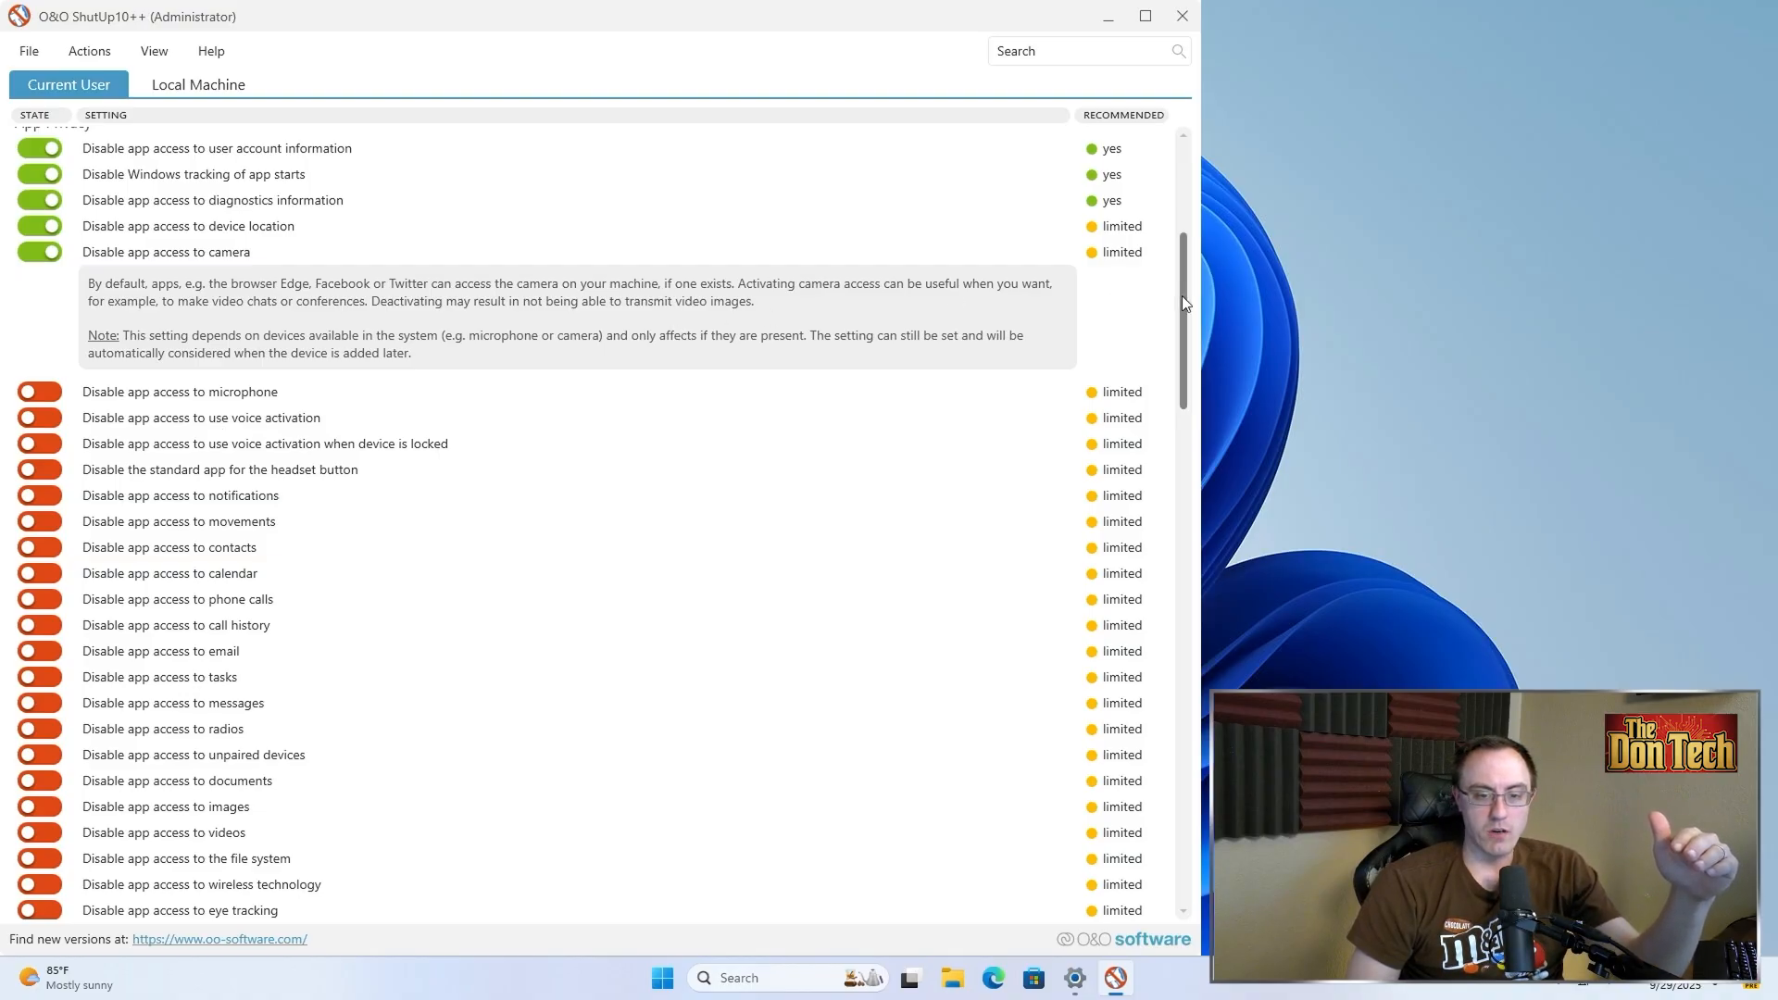
left_click_drag(1182, 296, 1172, 343)
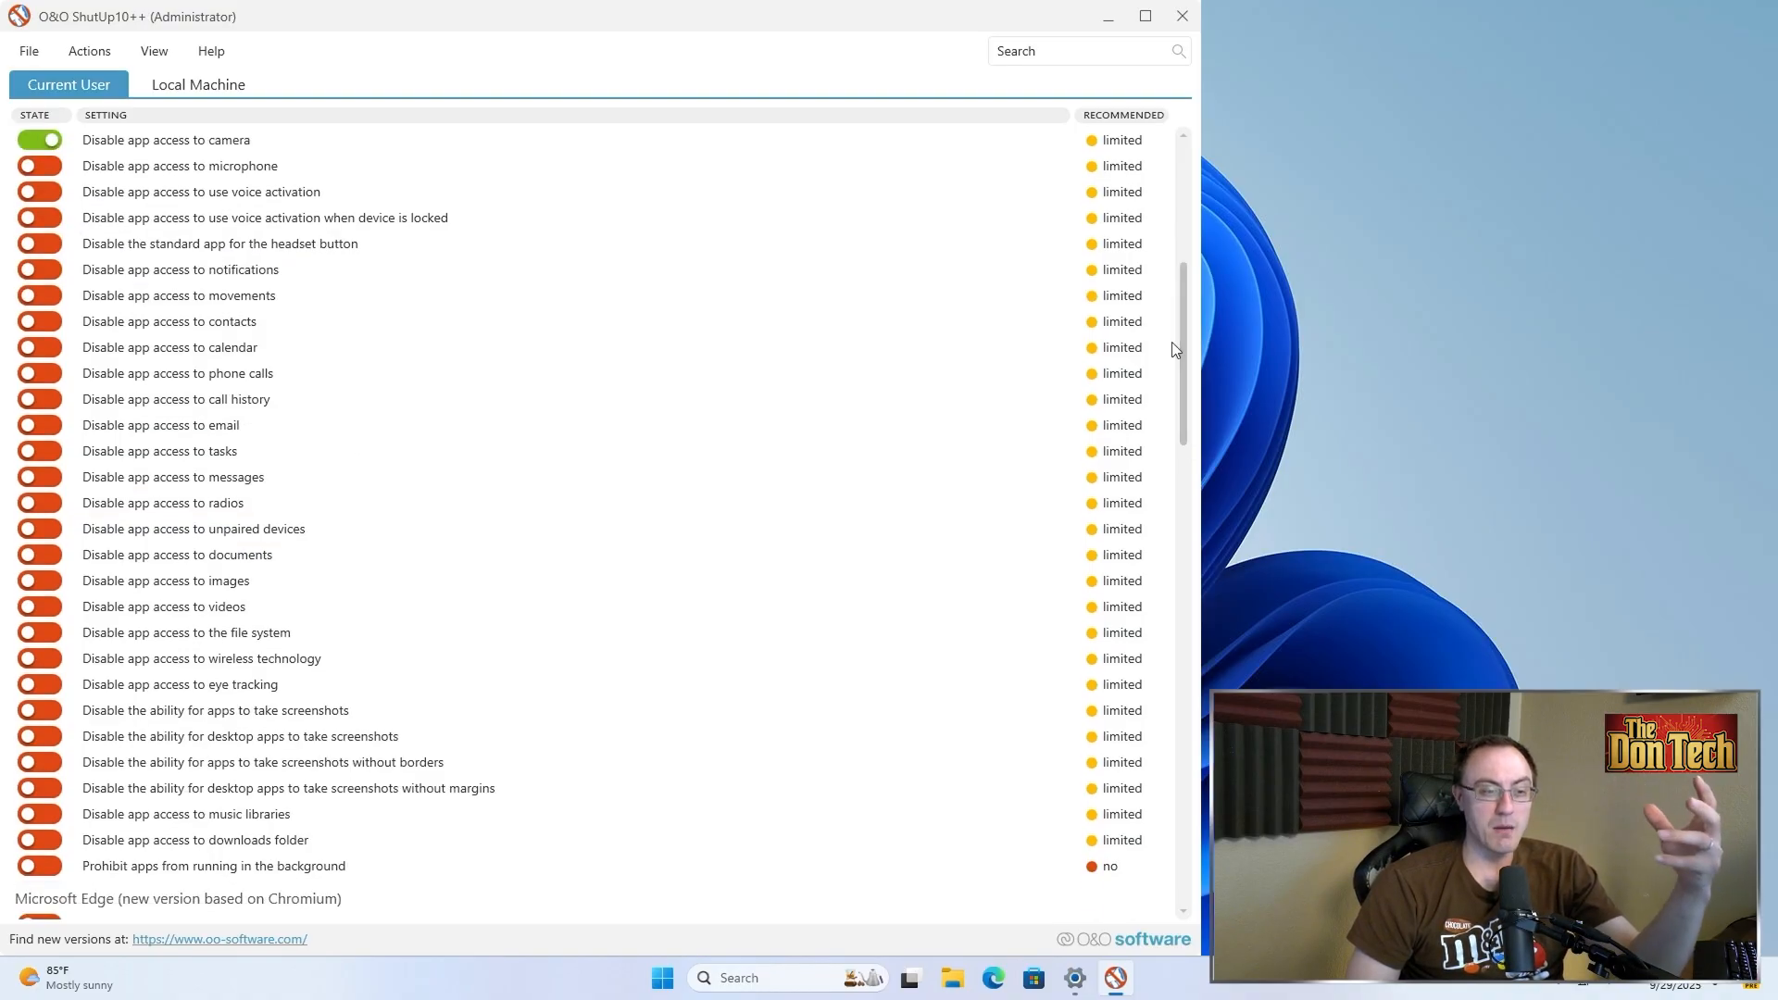
left_click(49, 170)
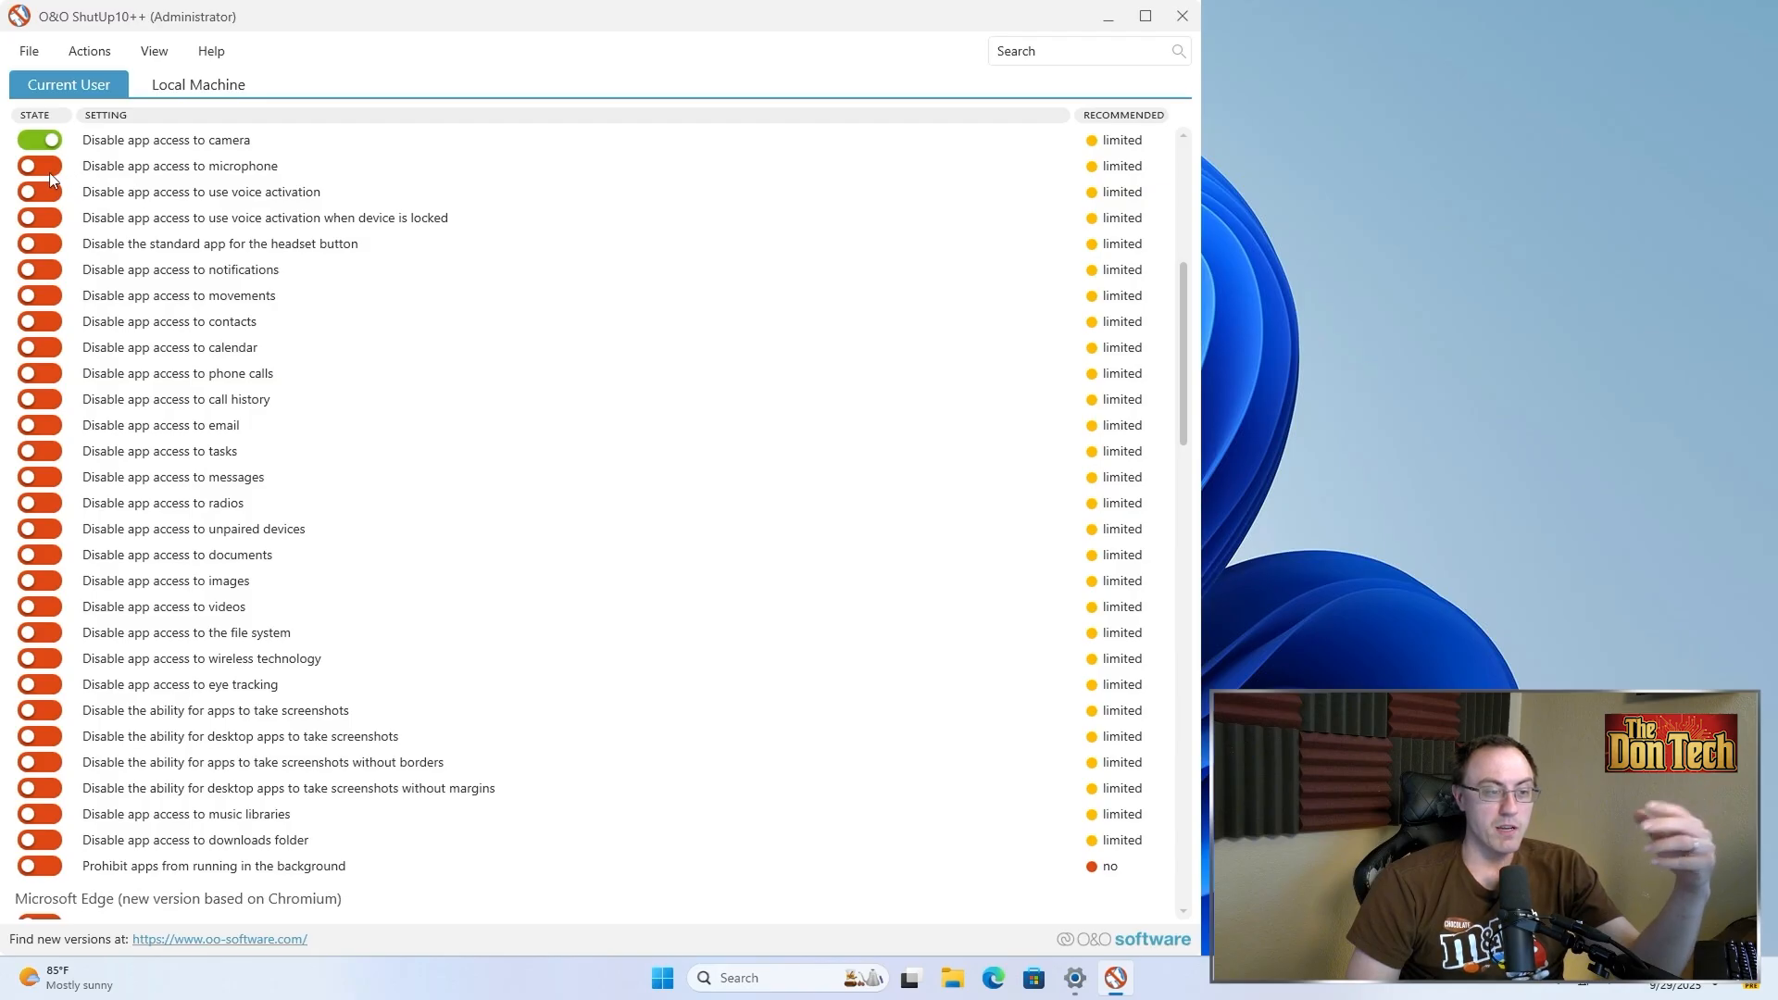
left_click(40, 195)
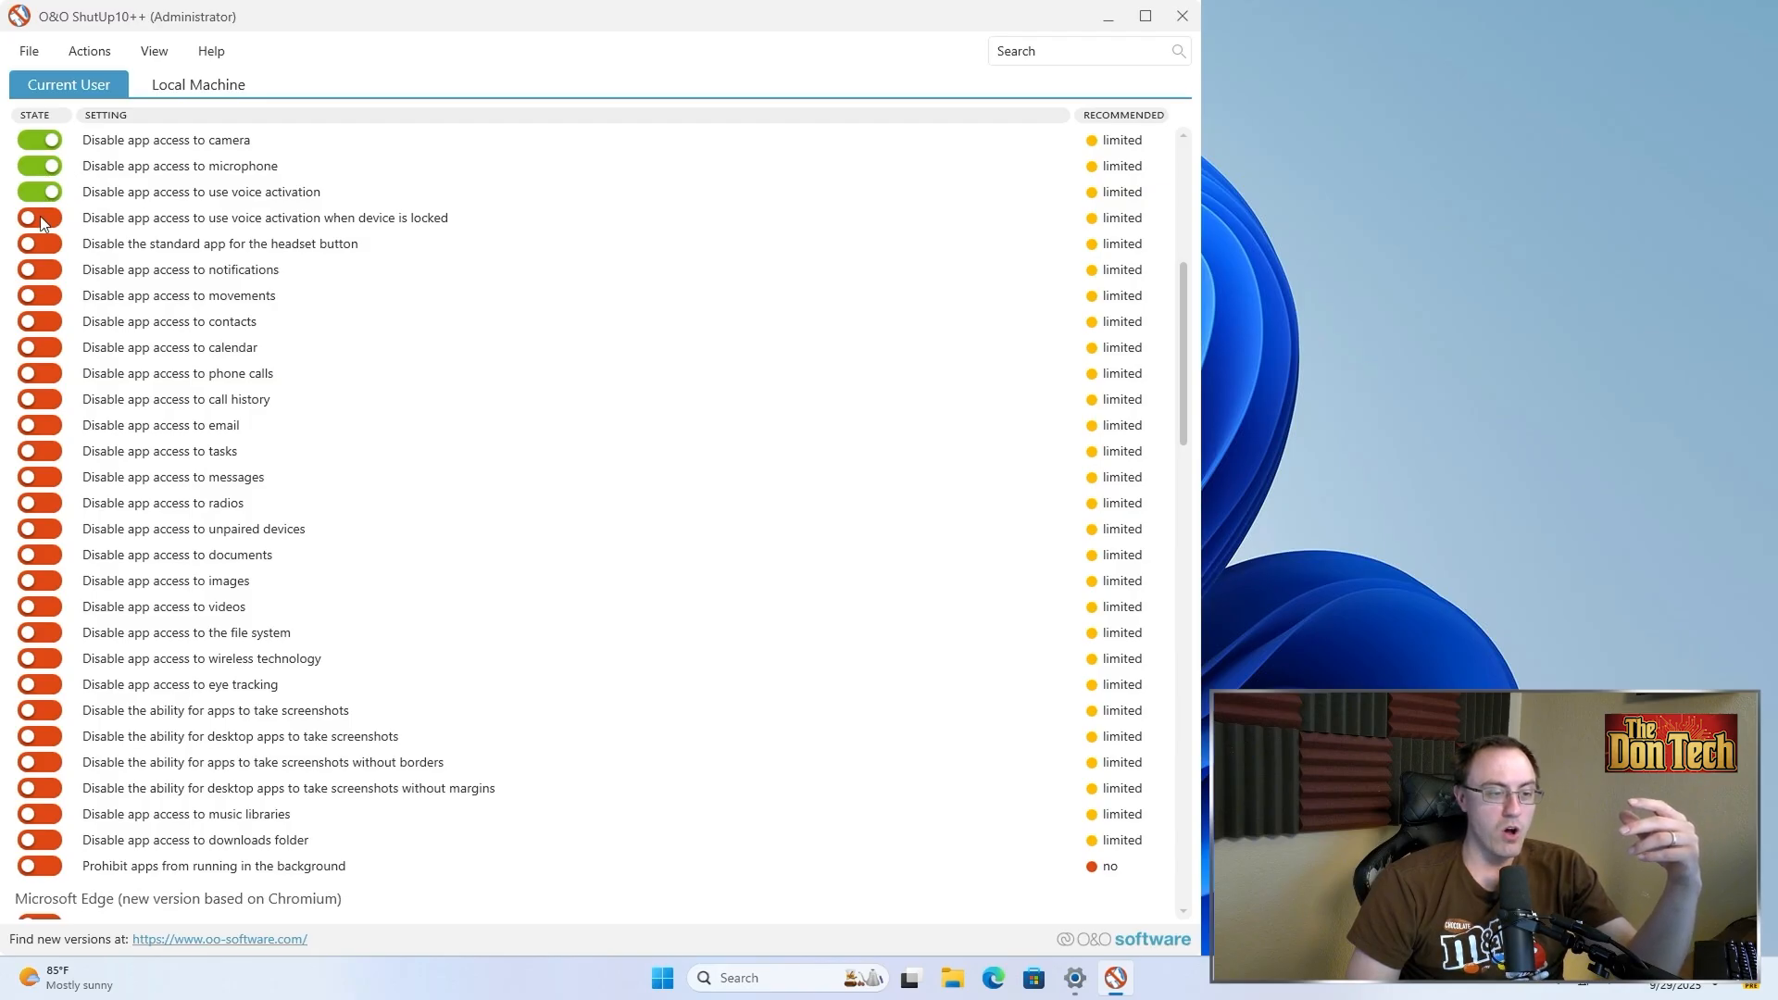
left_click(42, 271)
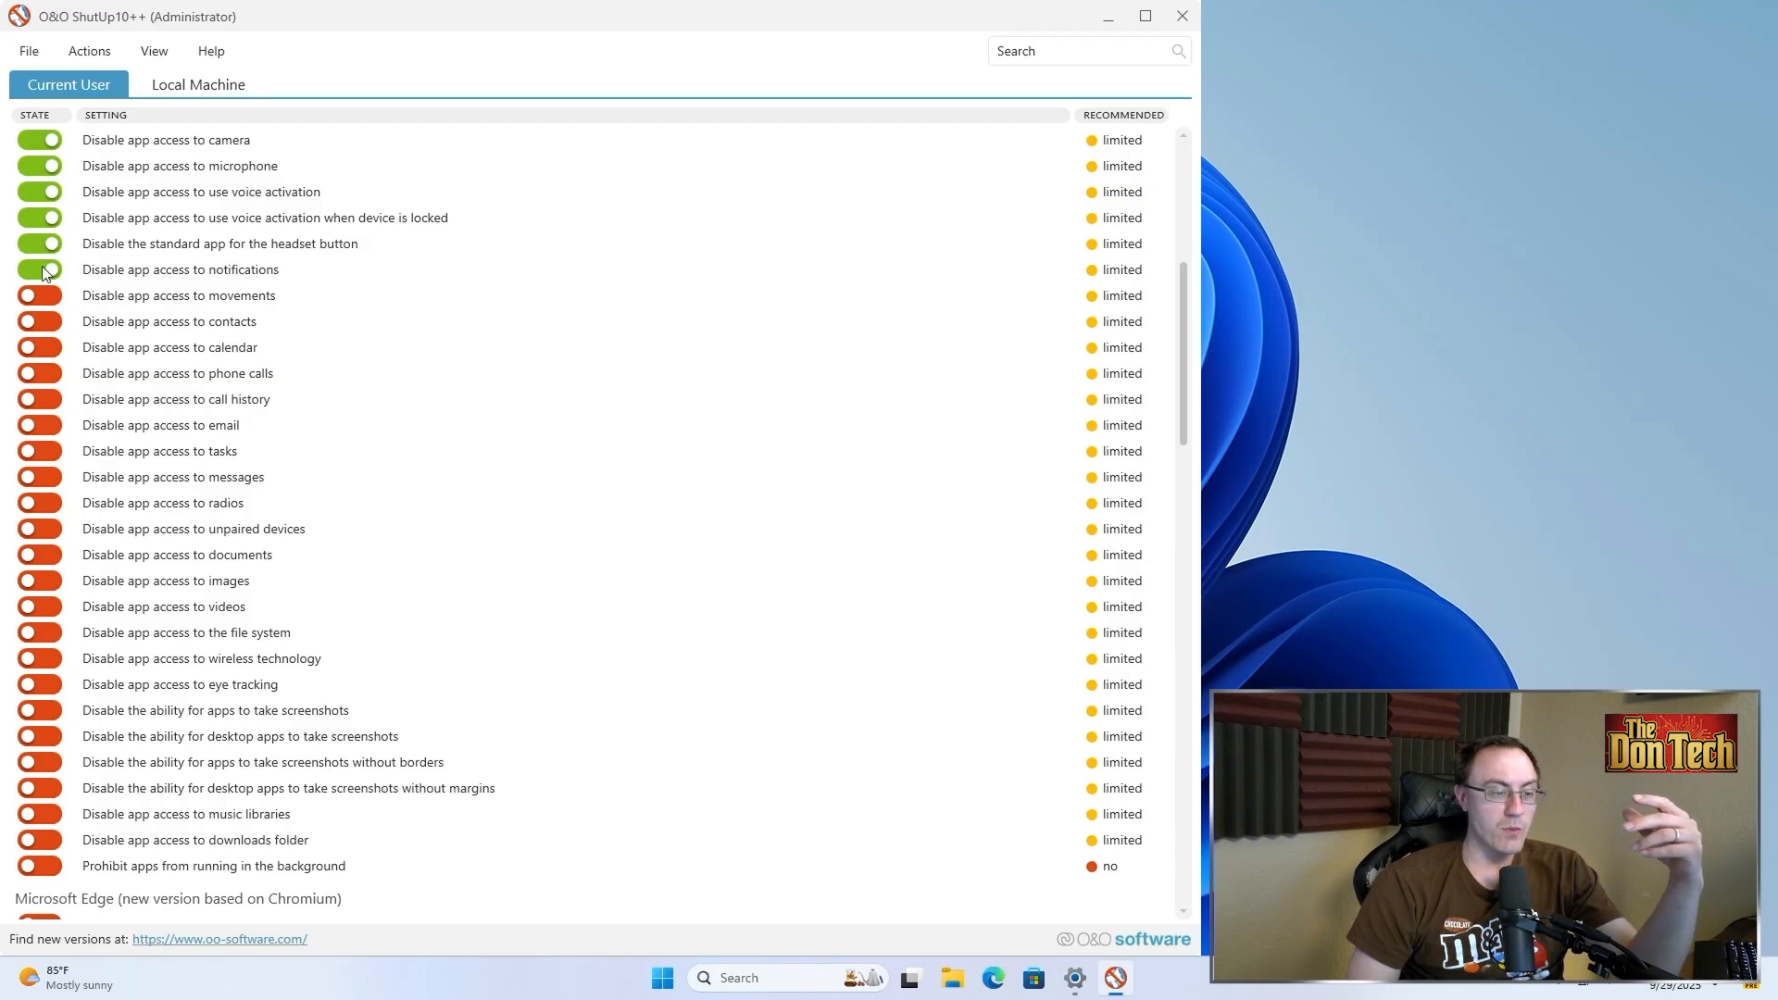
left_click(46, 296)
left_click(47, 321)
left_click(44, 347)
left_click(44, 374)
left_click(45, 399)
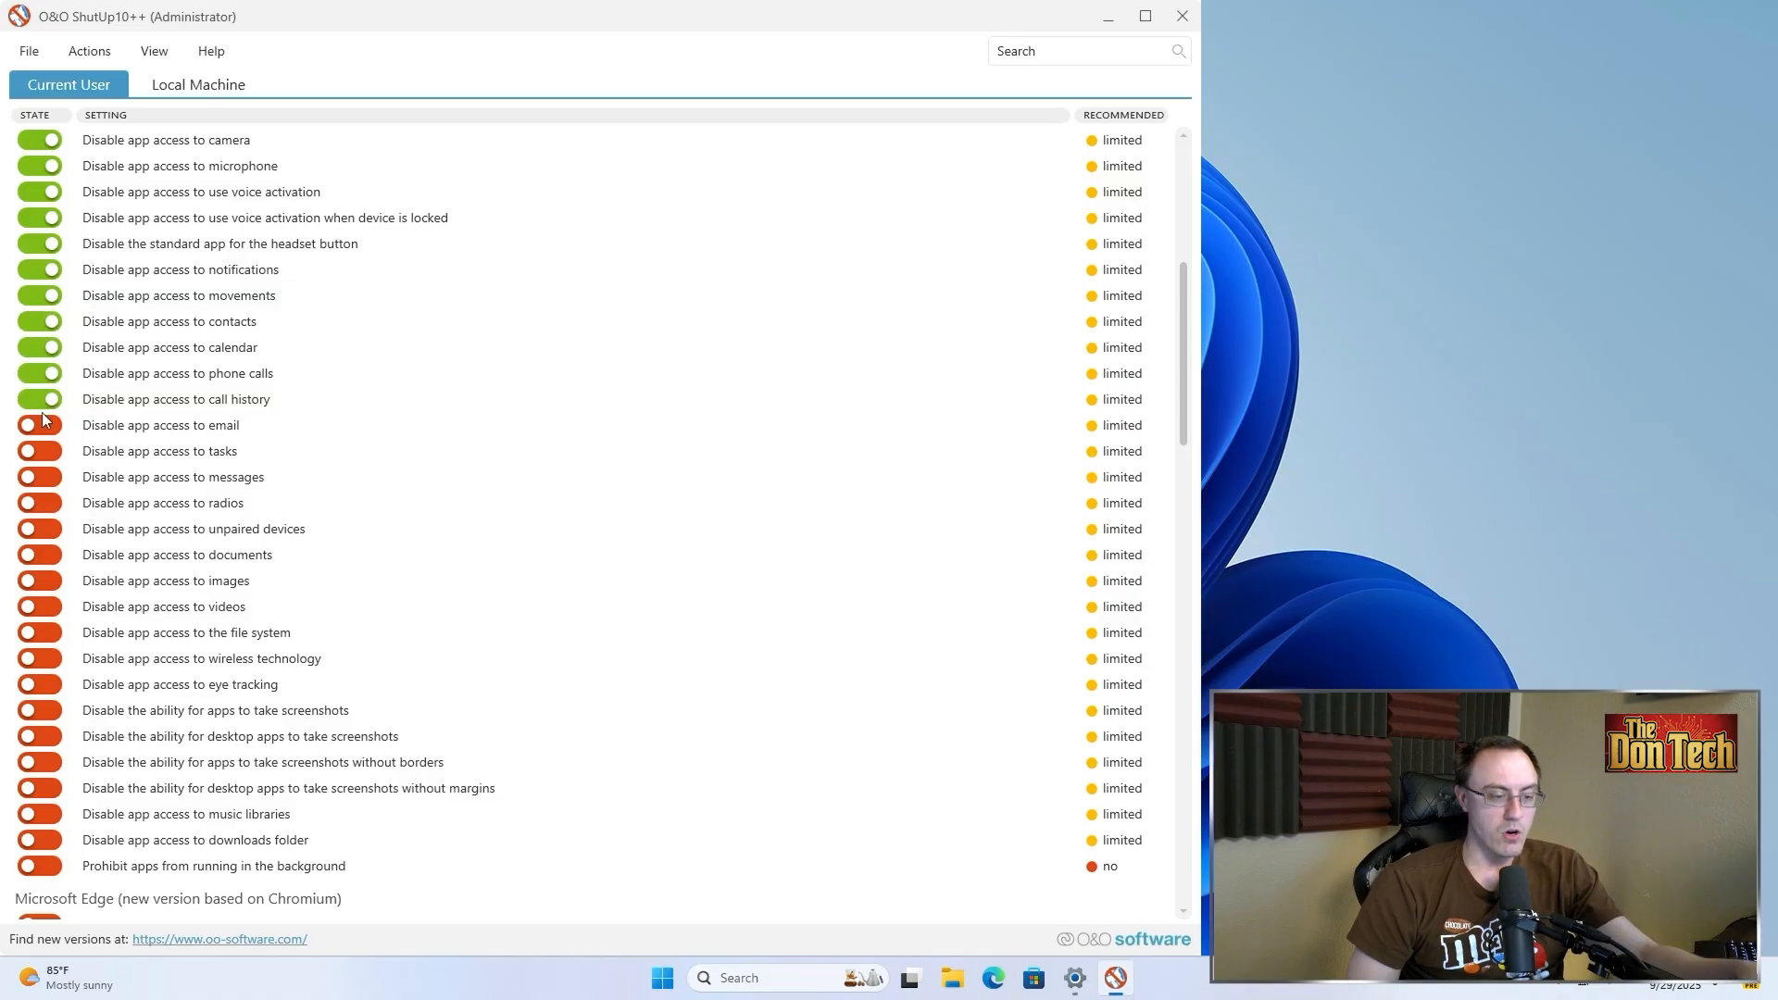
left_click(46, 425)
Turn on the toggles disabling app access to tasks, messages, radios, documents and images, leaving unpaired devices allowed
left_click(121, 459)
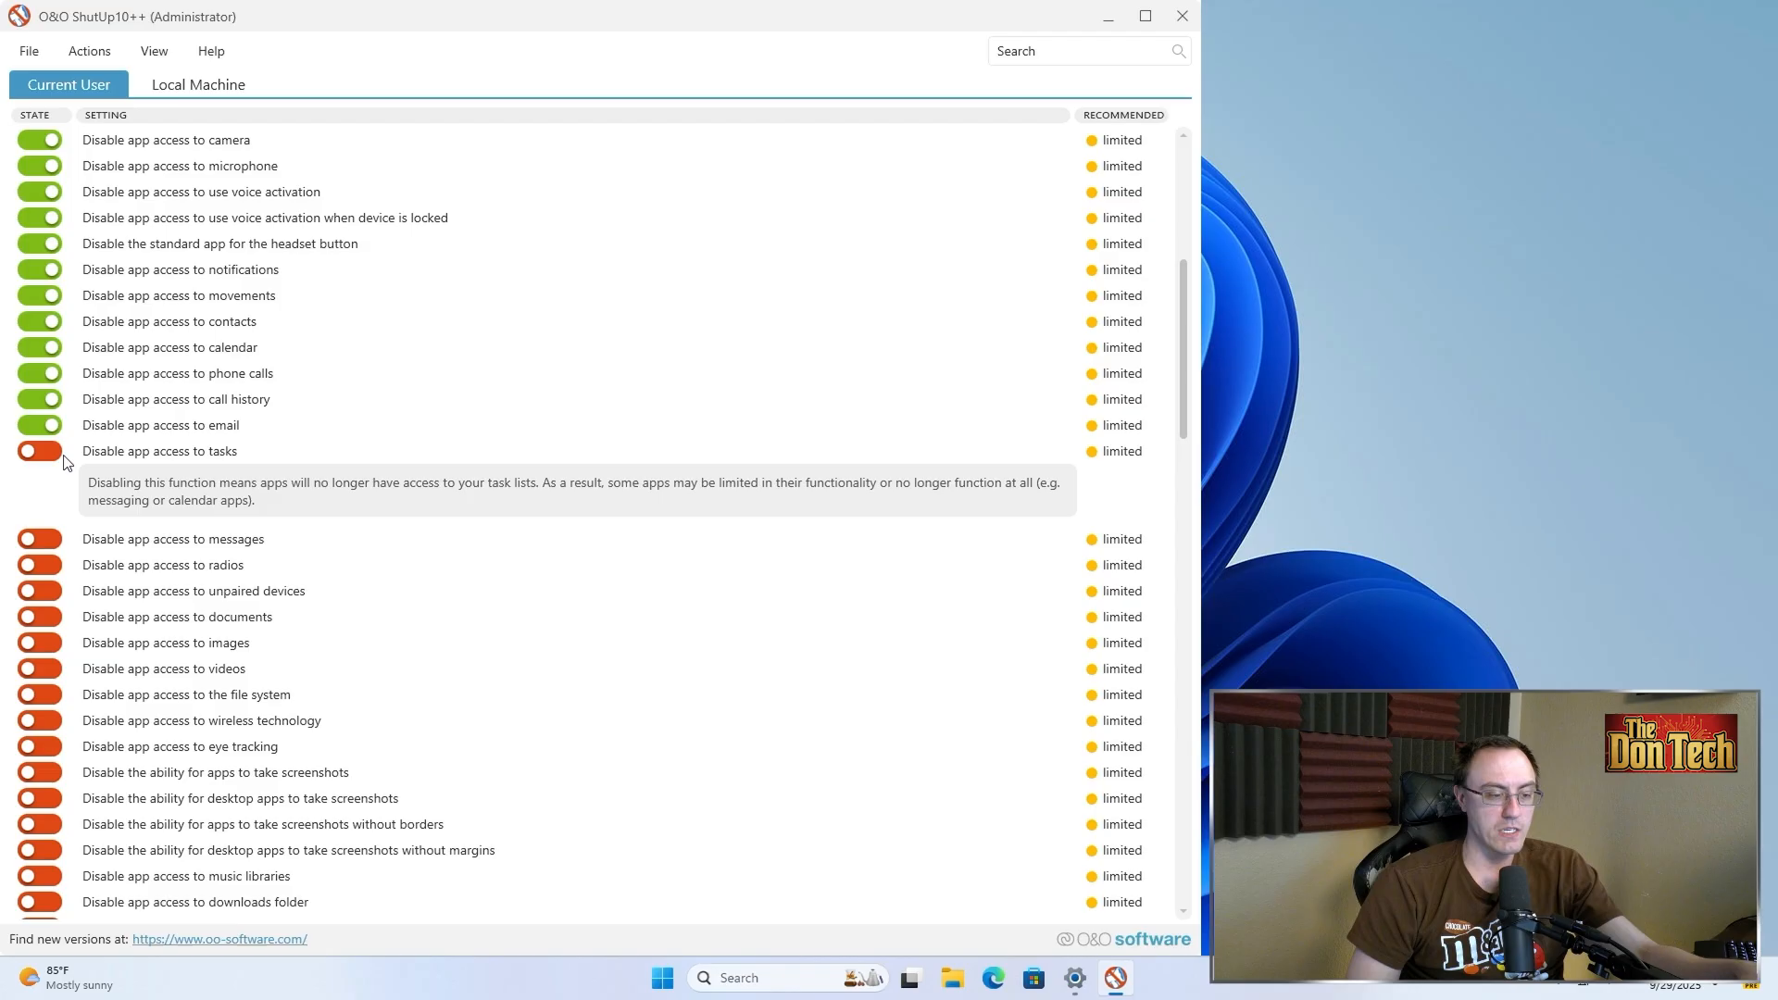
left_click(51, 456)
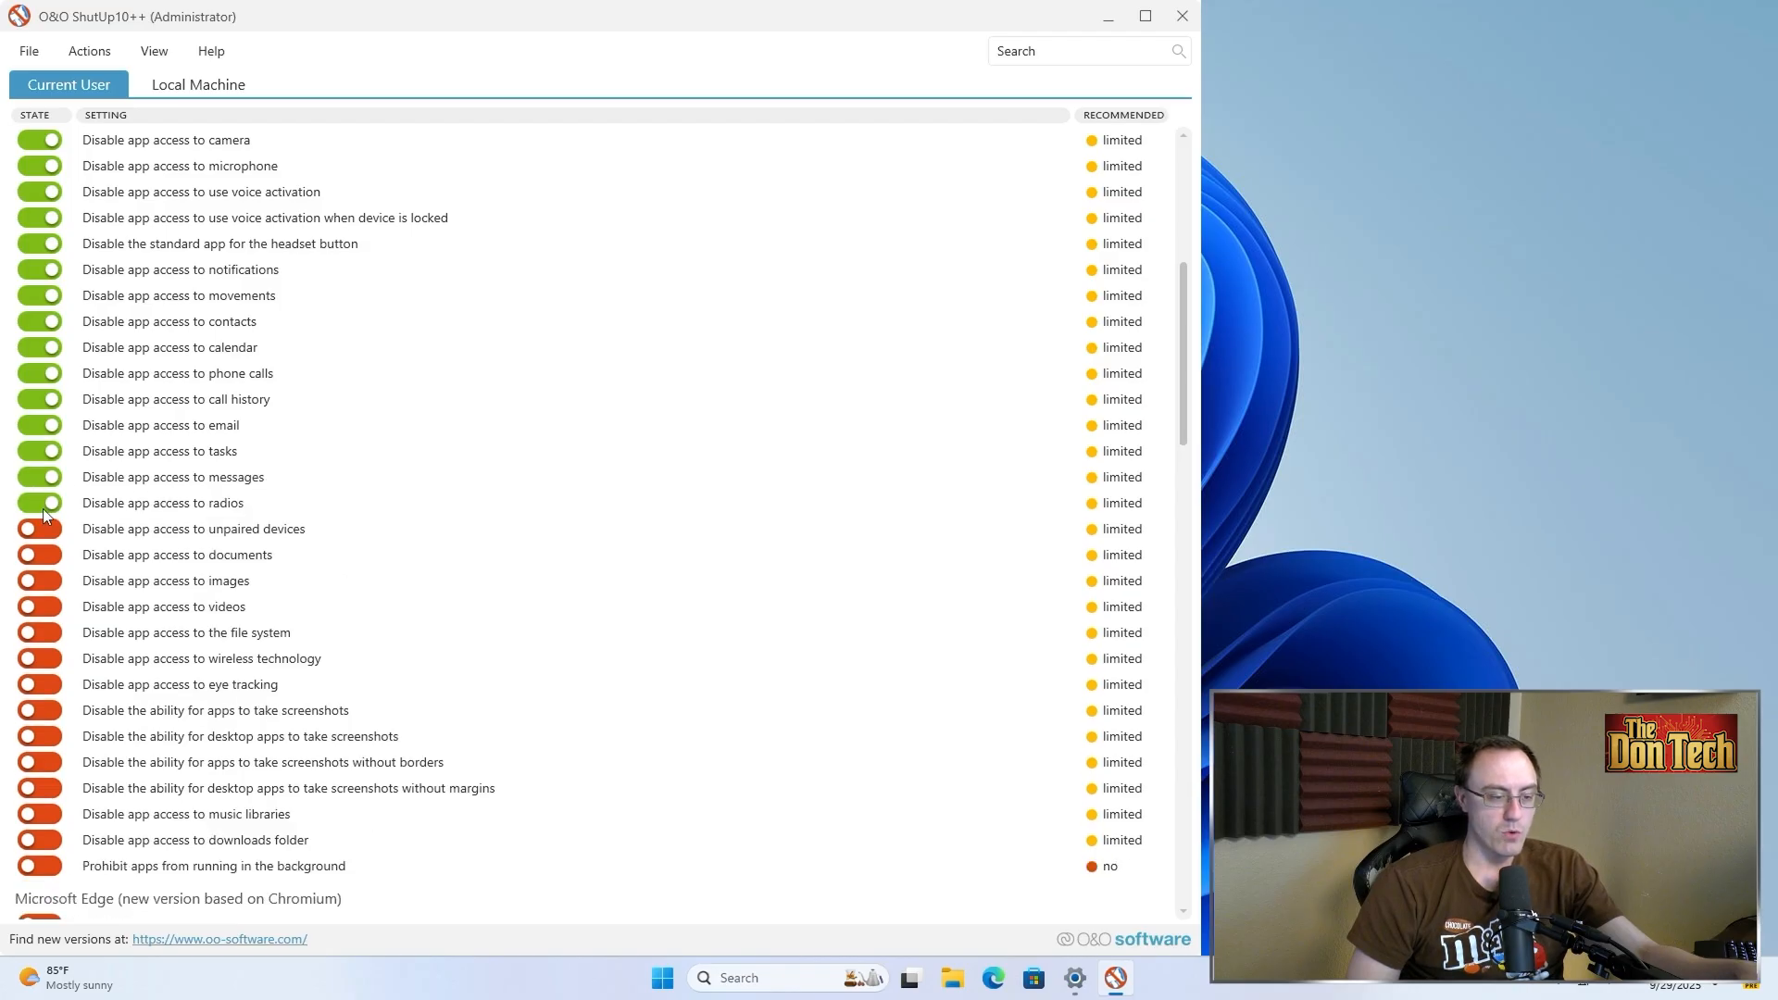
left_click(77, 537)
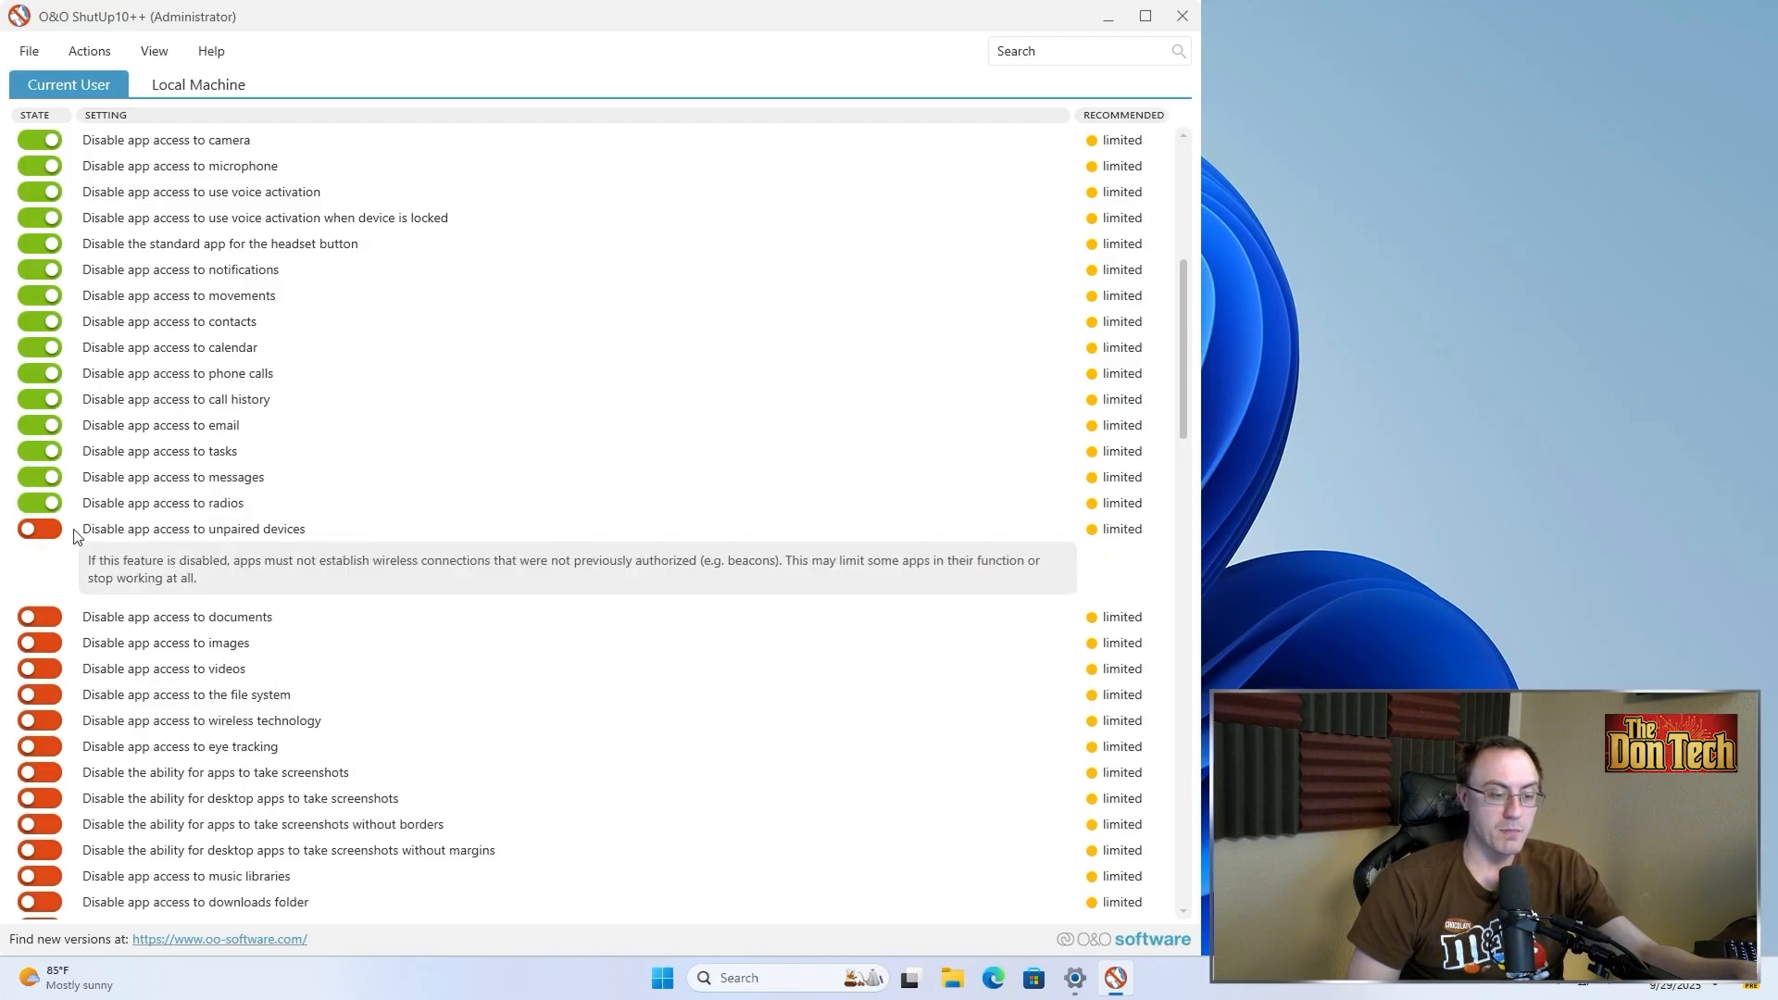
left_click(77, 536)
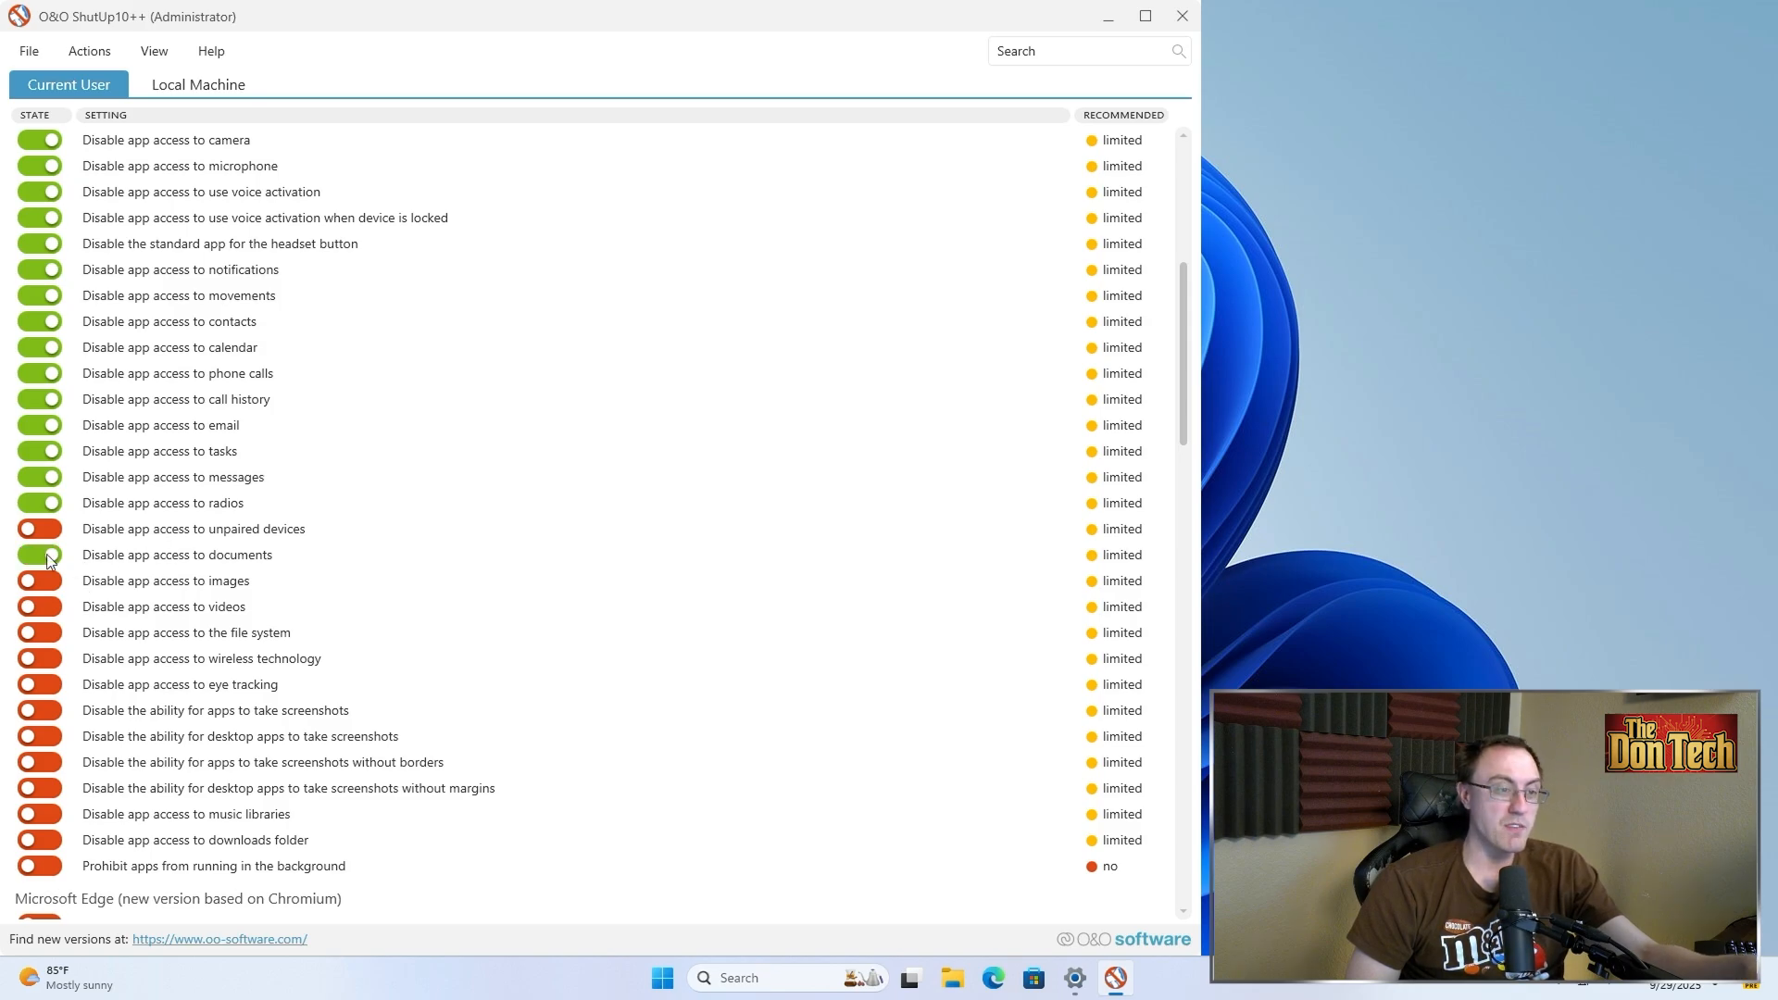
left_click(91, 582)
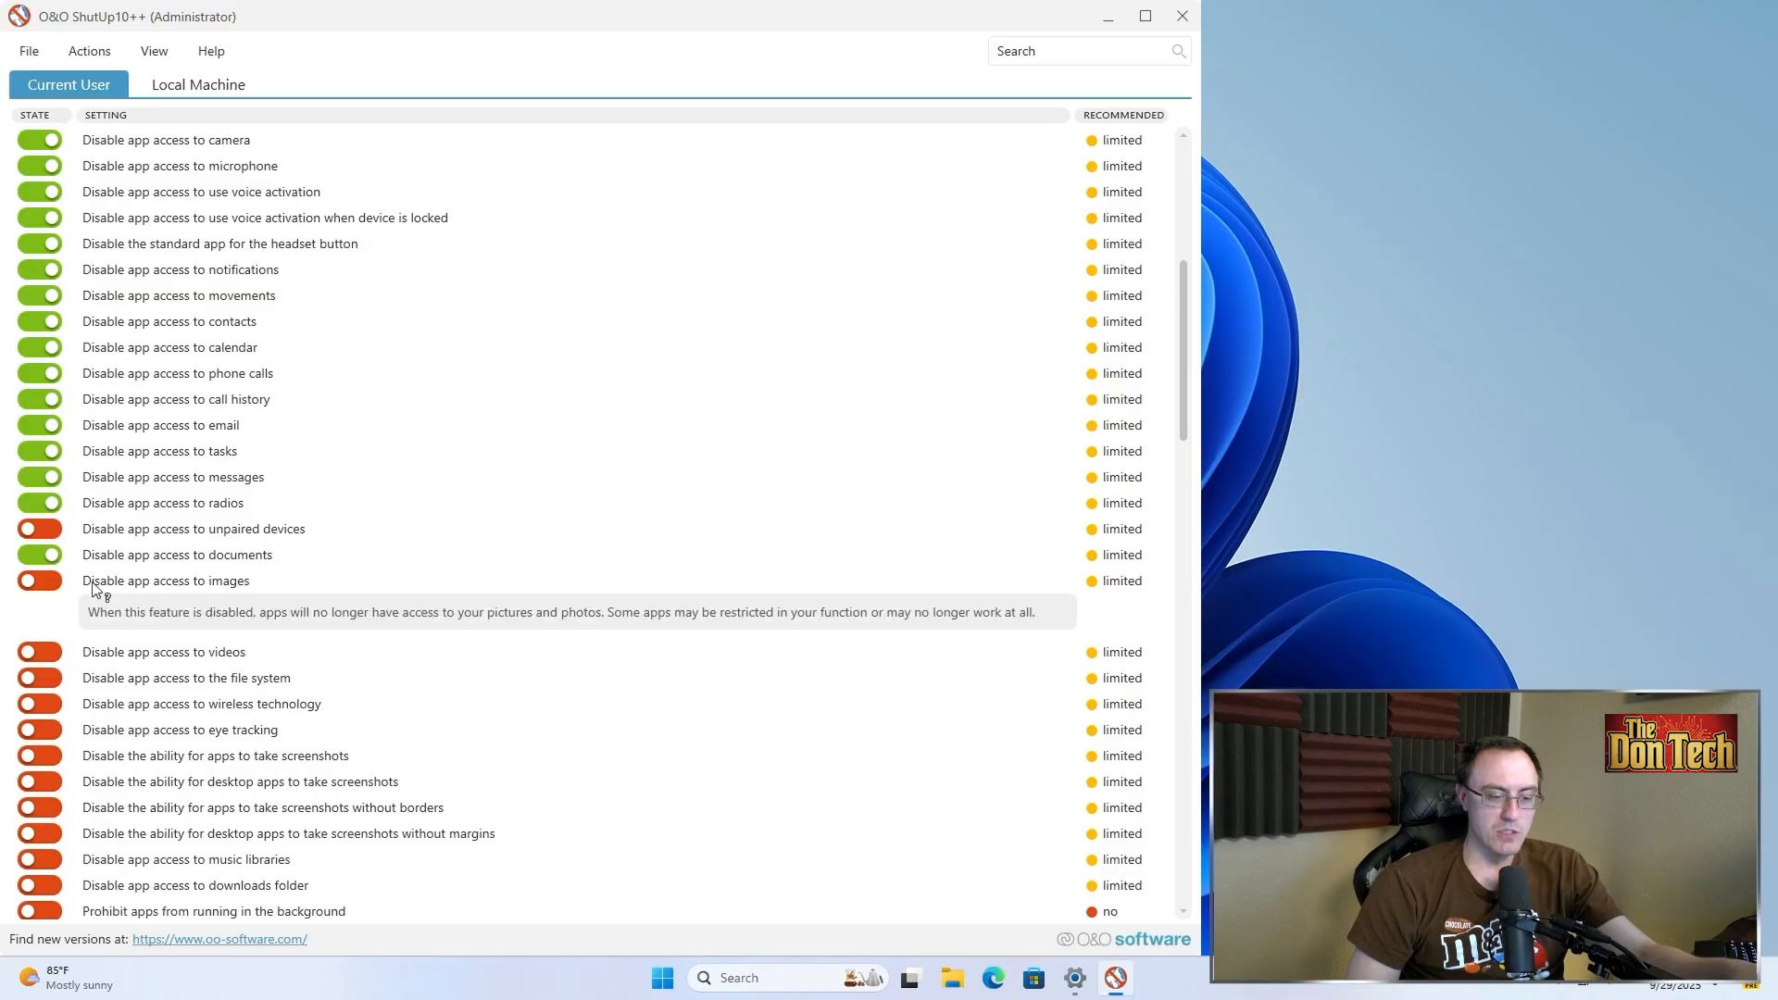
left_click(96, 589)
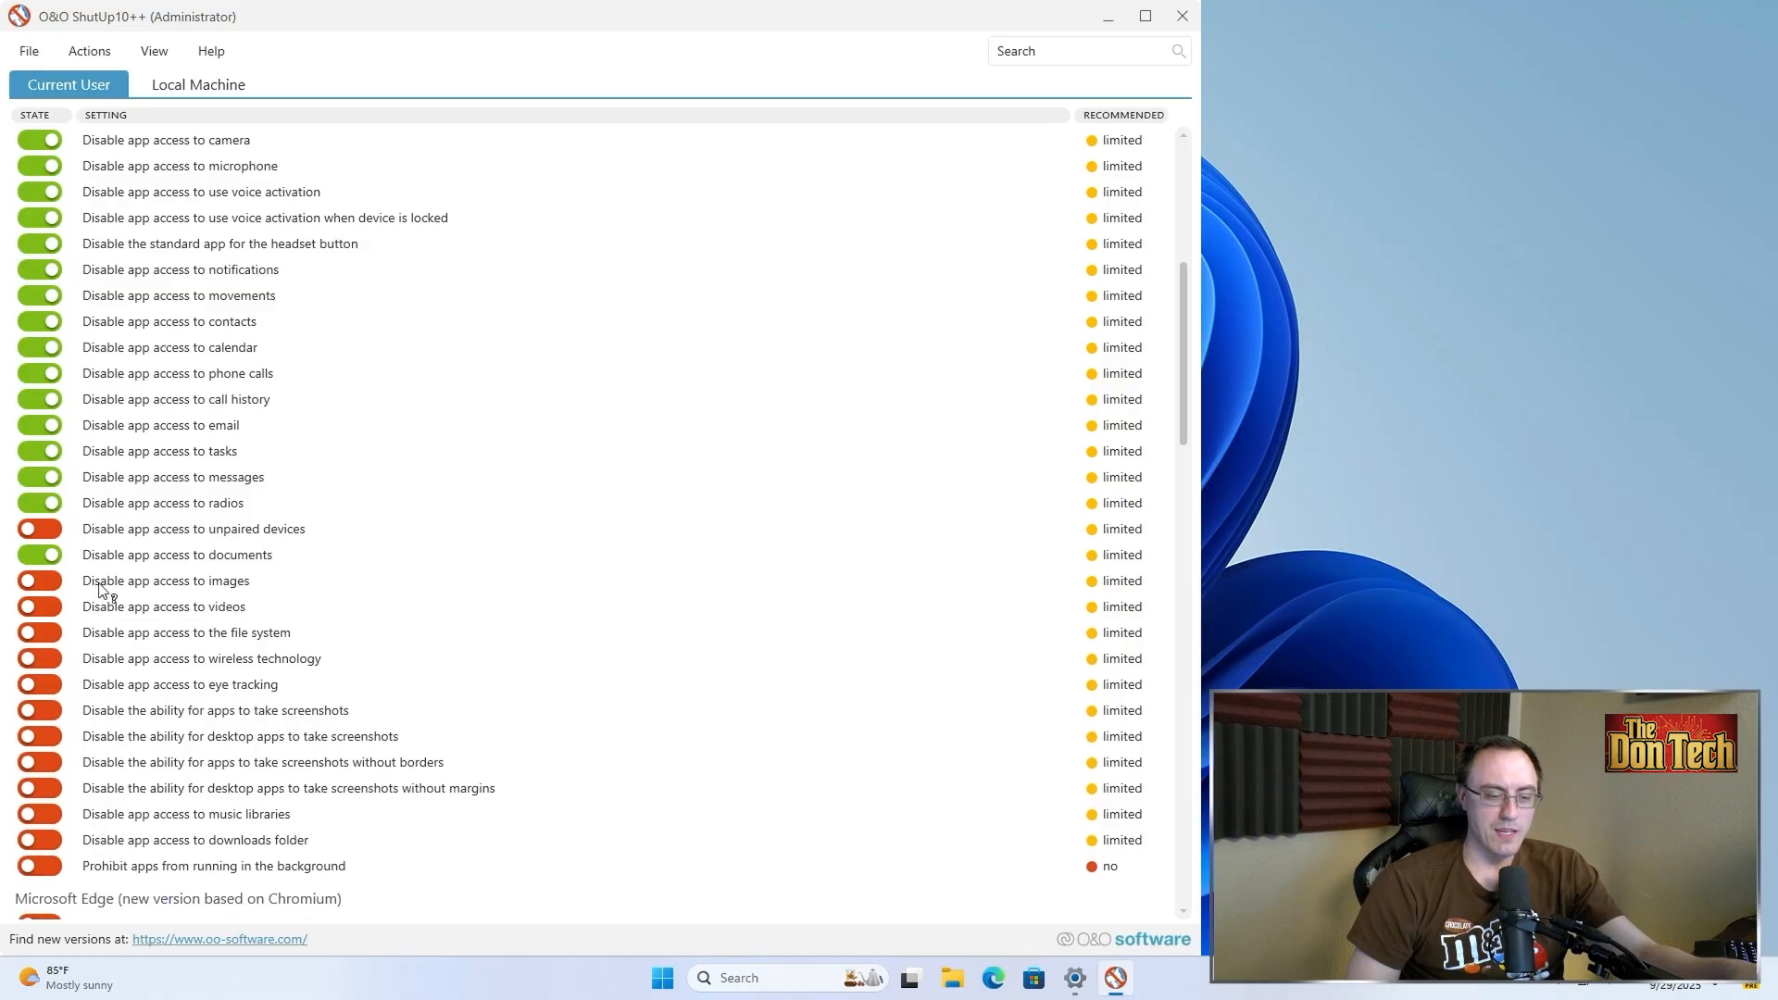
left_click(58, 583)
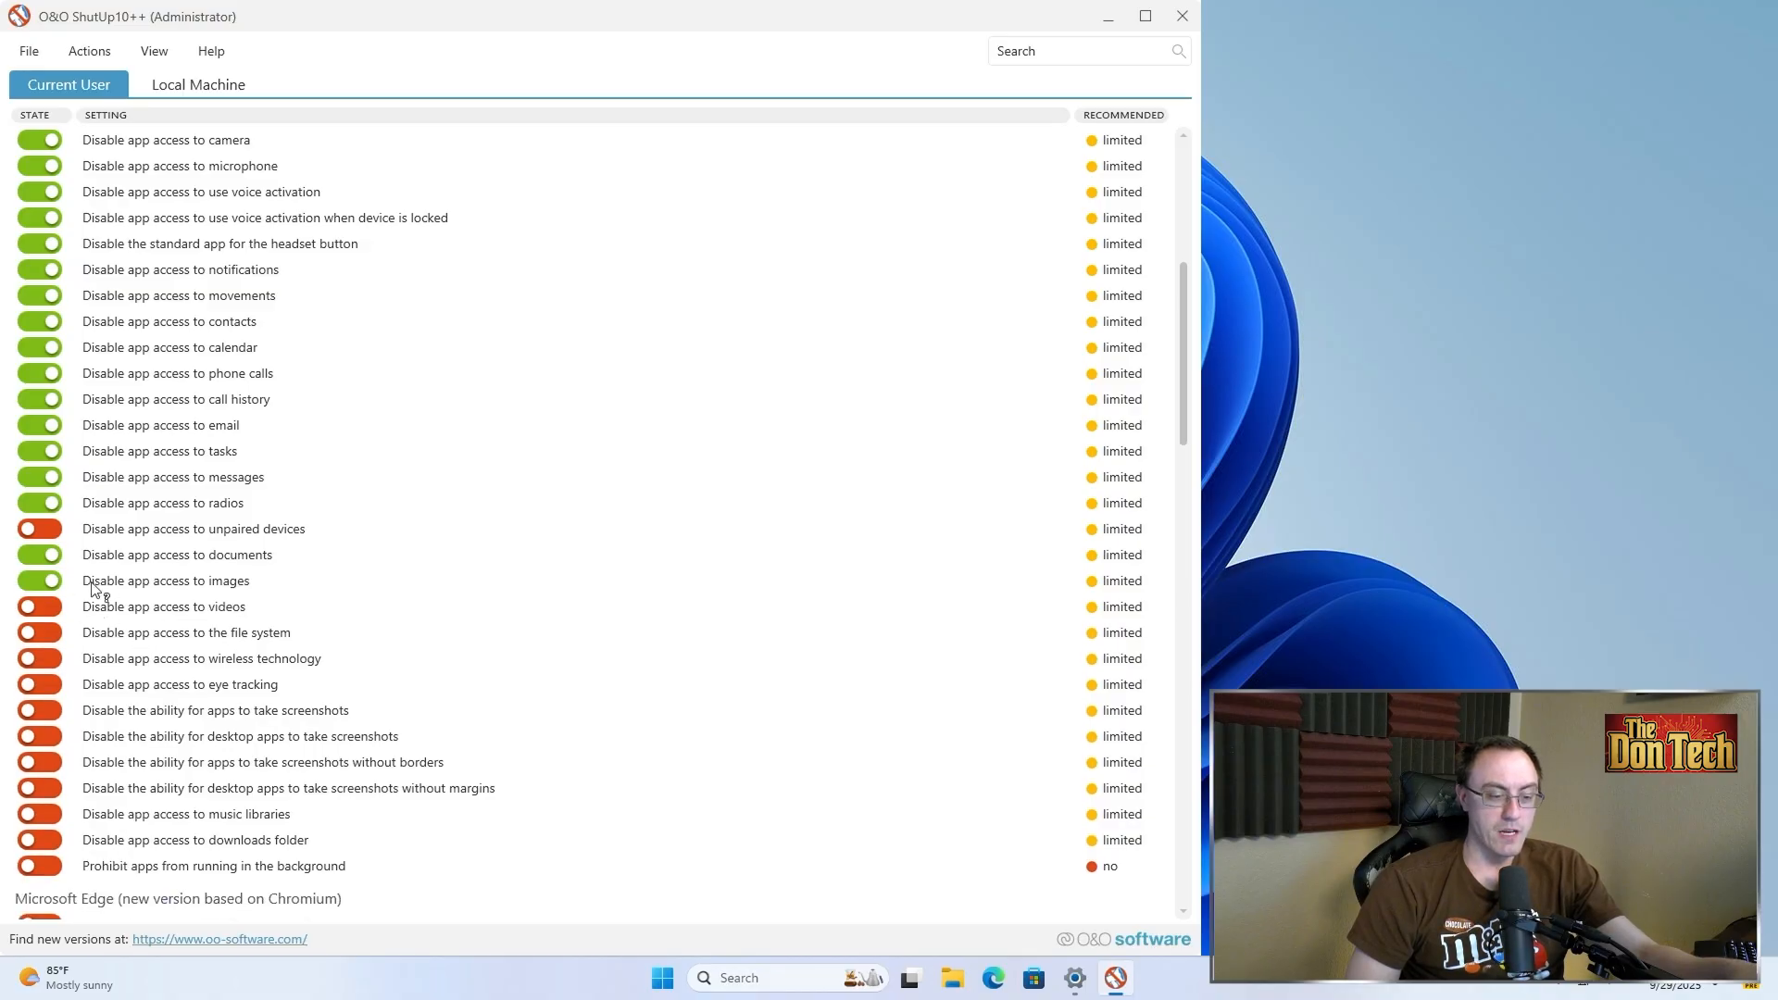
Turn on the toggles disabling app access to eye tracking and apps' ability to take screenshots, leaving wireless technology allowed
scroll(96, 589, "down", 14)
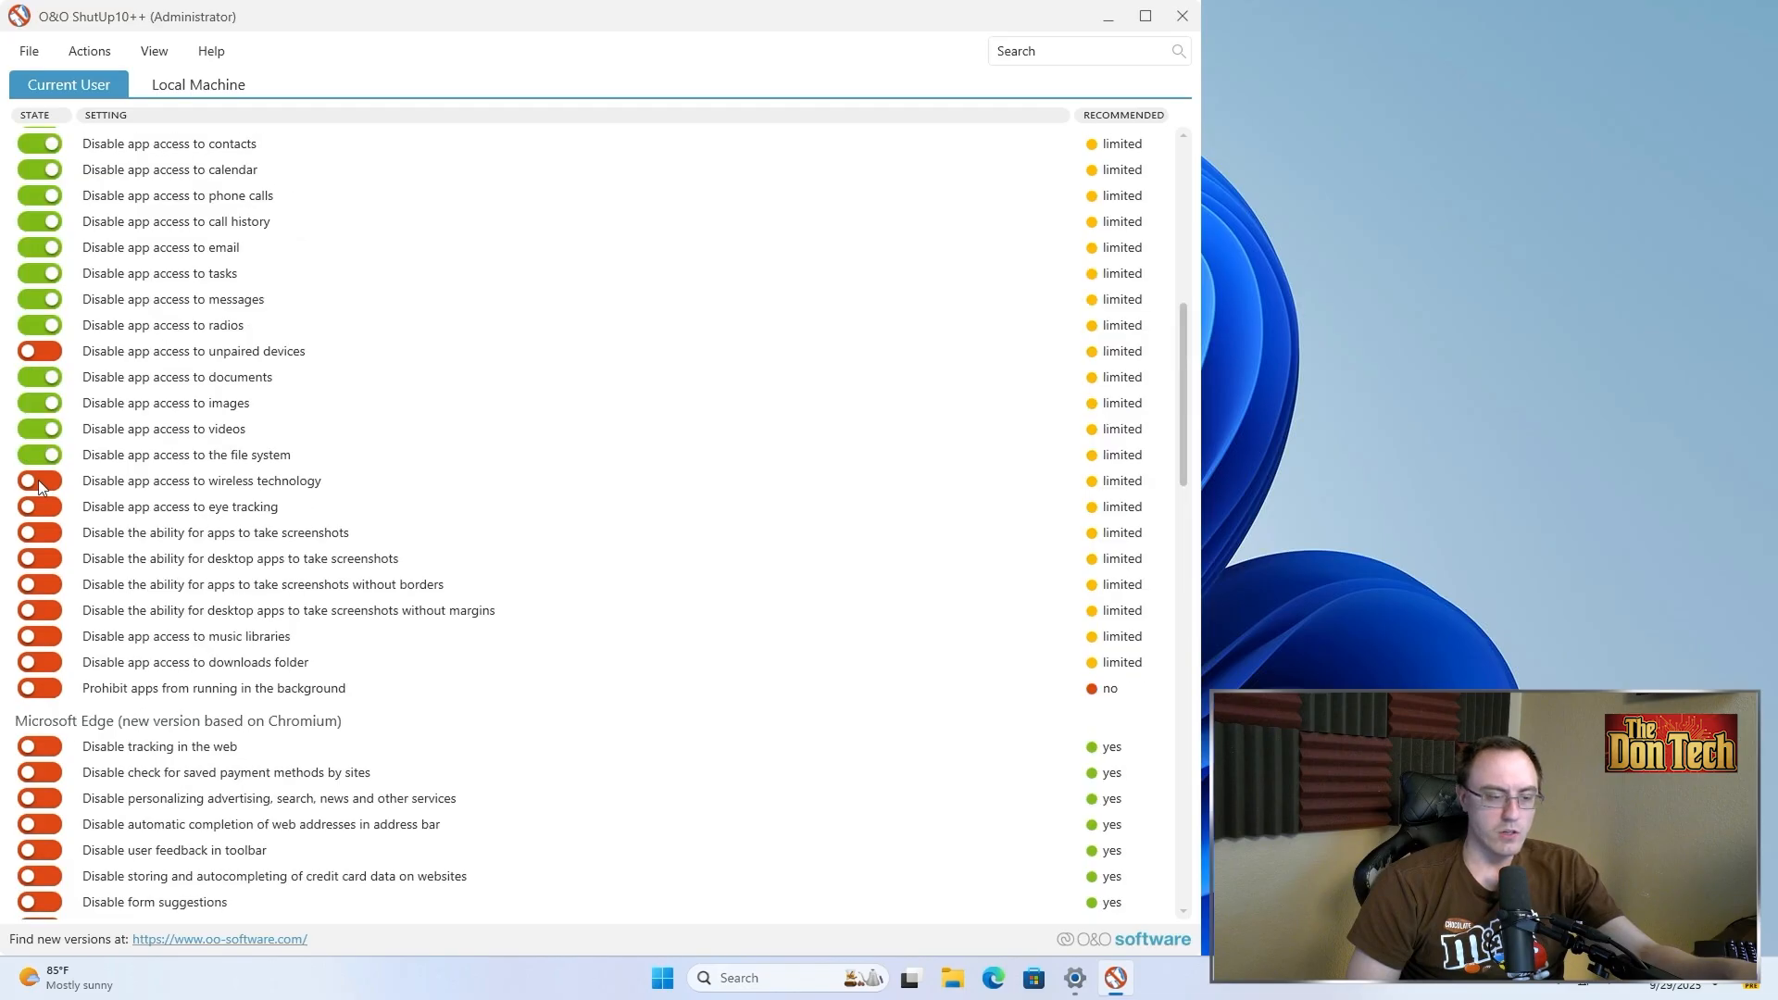
left_click(89, 483)
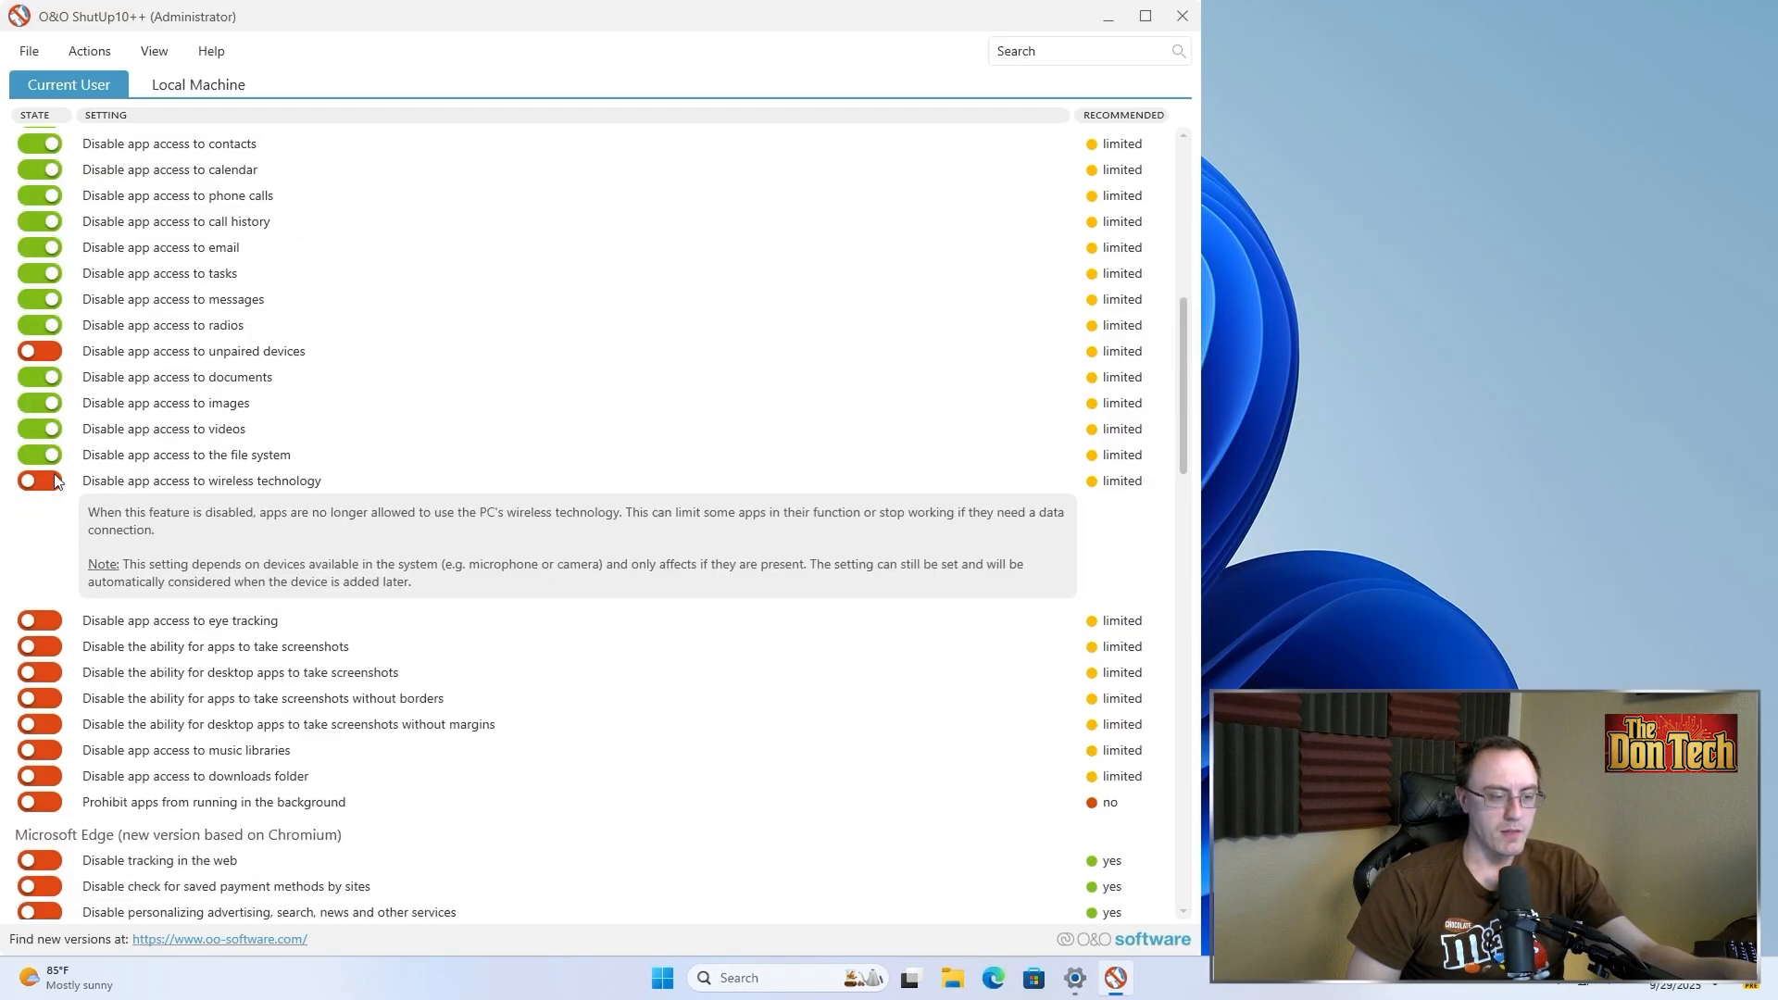
left_click(134, 484)
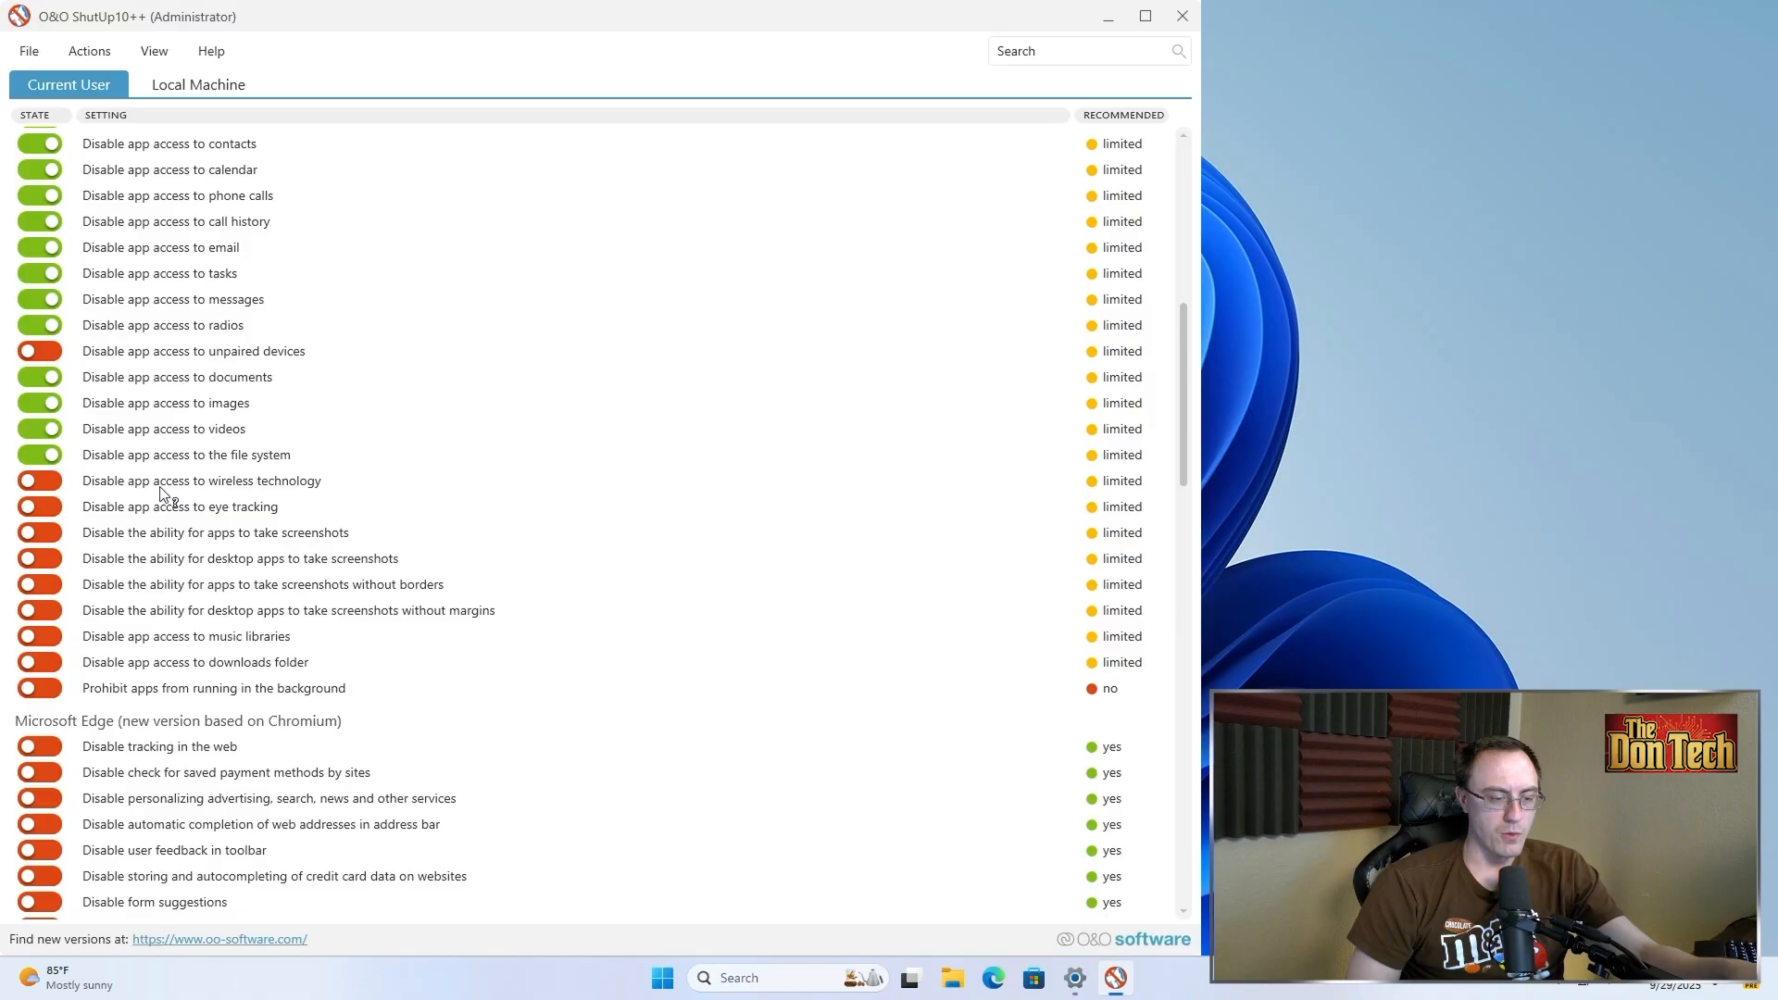
left_click(54, 509)
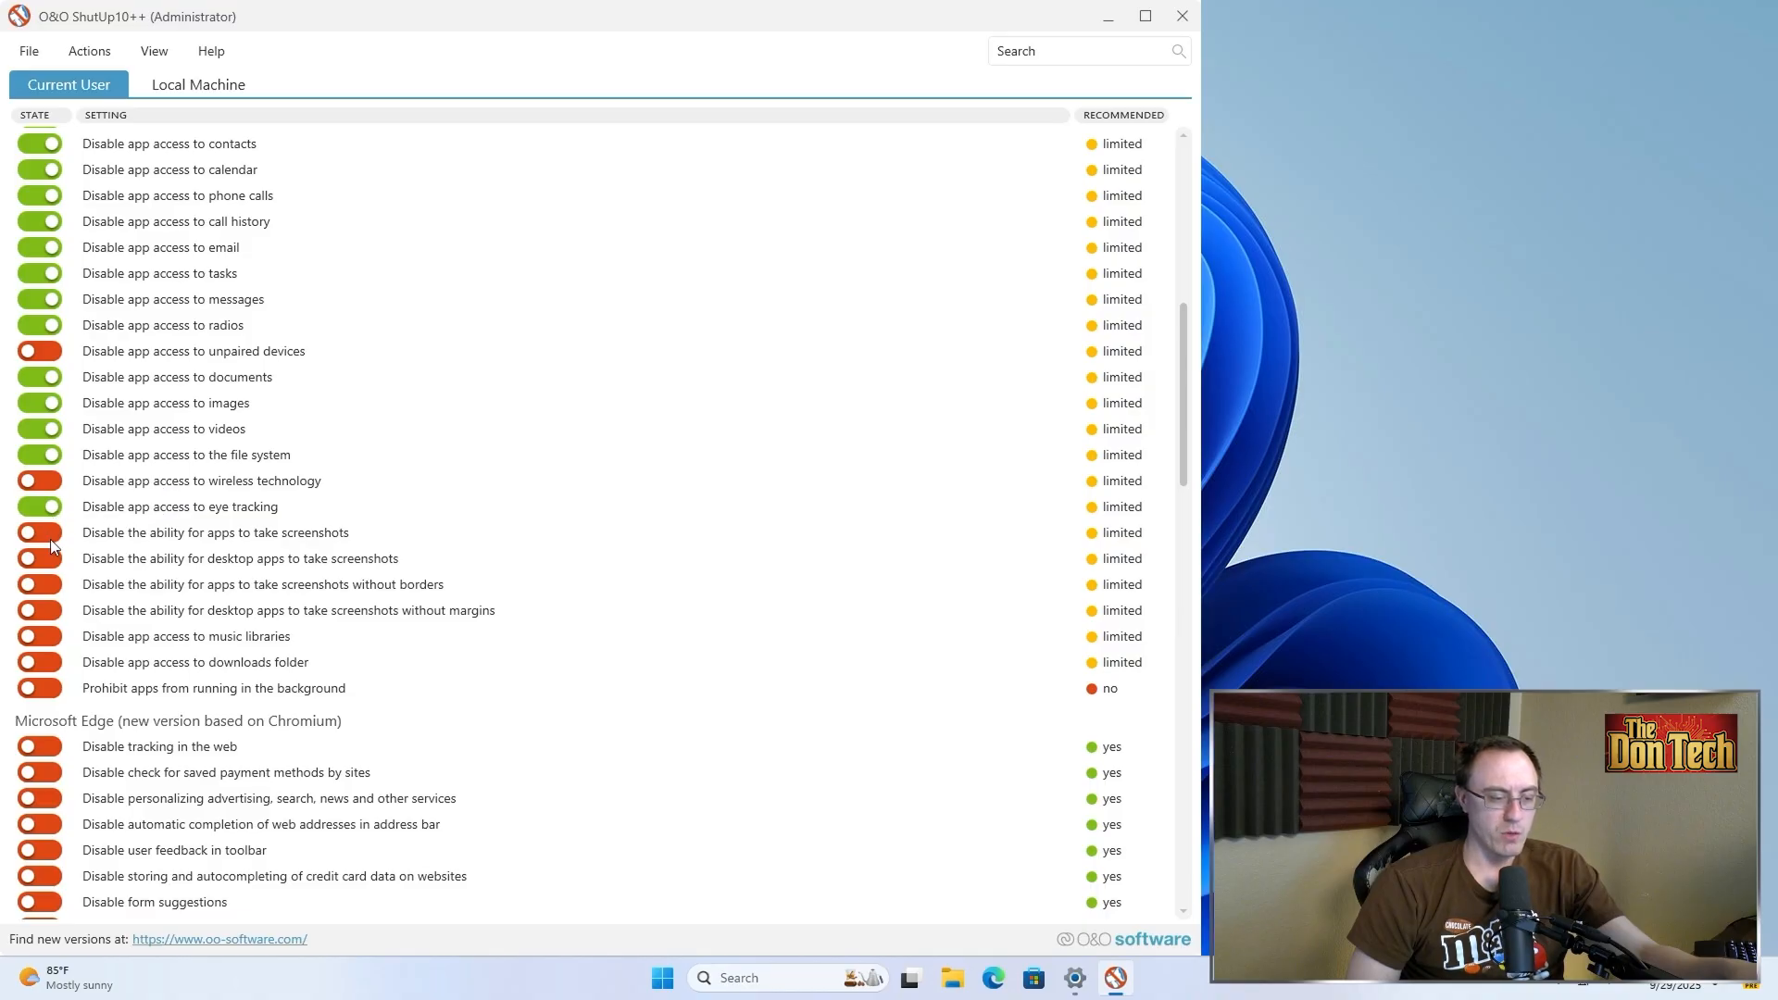
left_click(50, 539)
Close the Paint window that opened with a screenshot, without saving
left_click(97, 543)
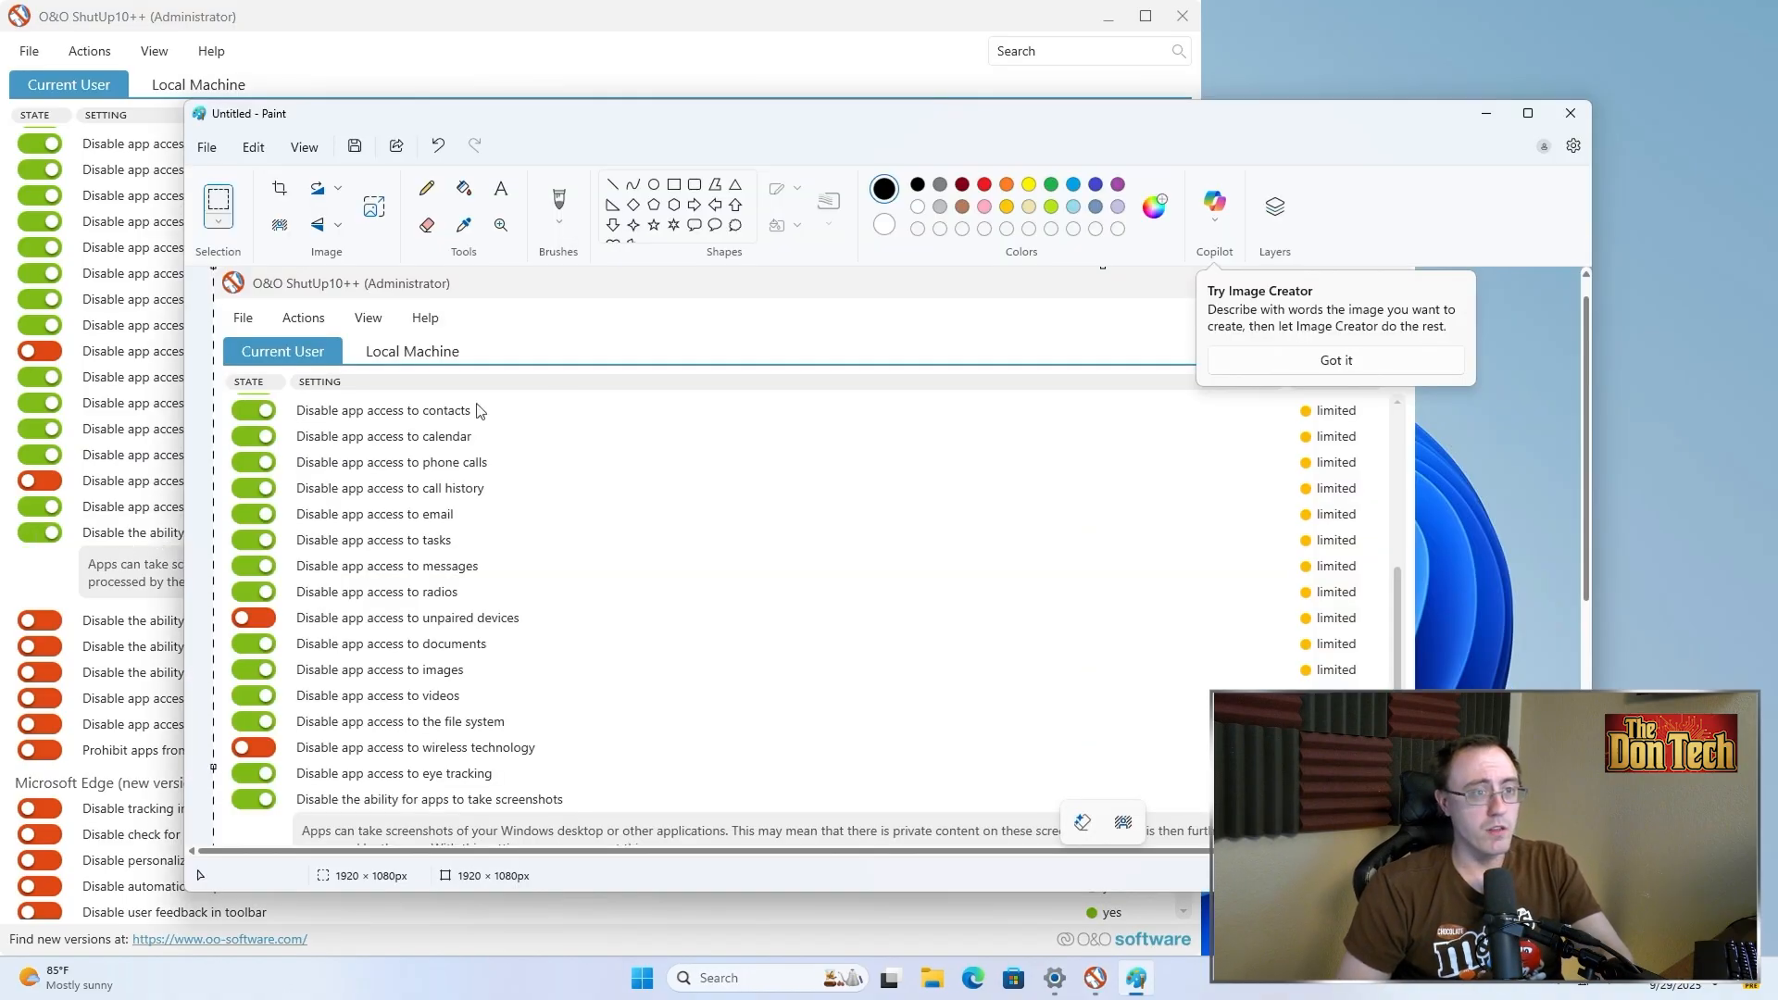
left_click(1560, 116)
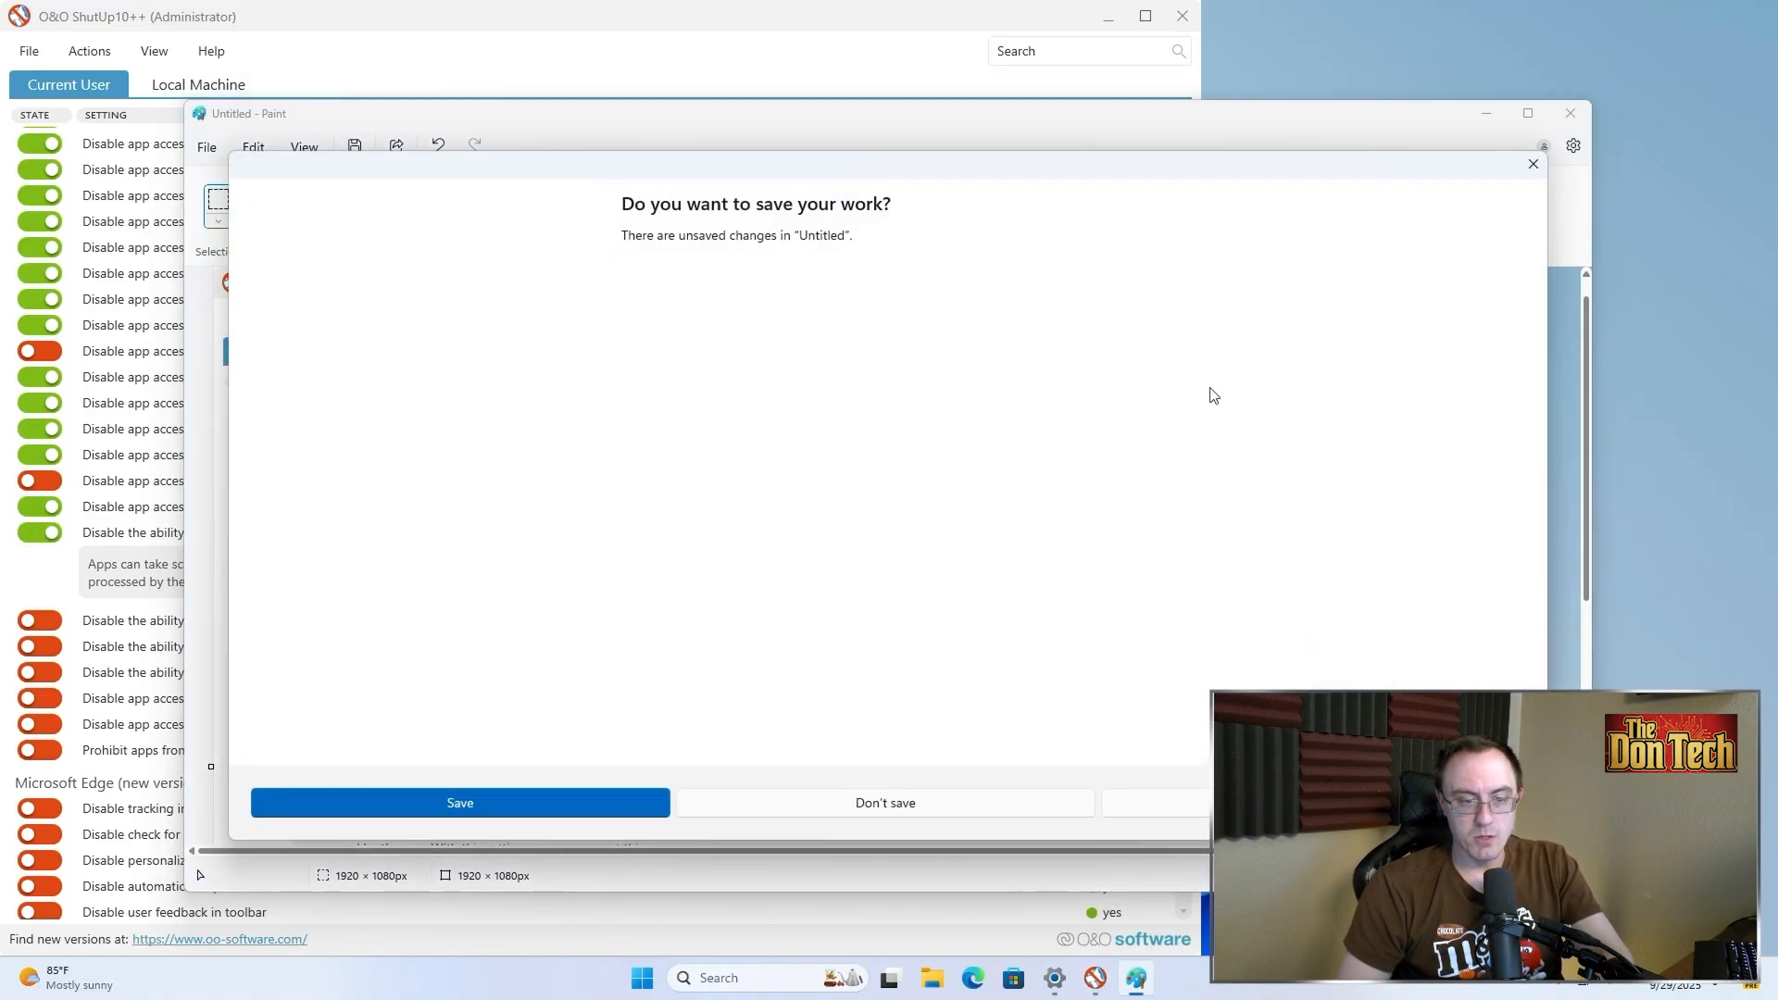
left_click(883, 799)
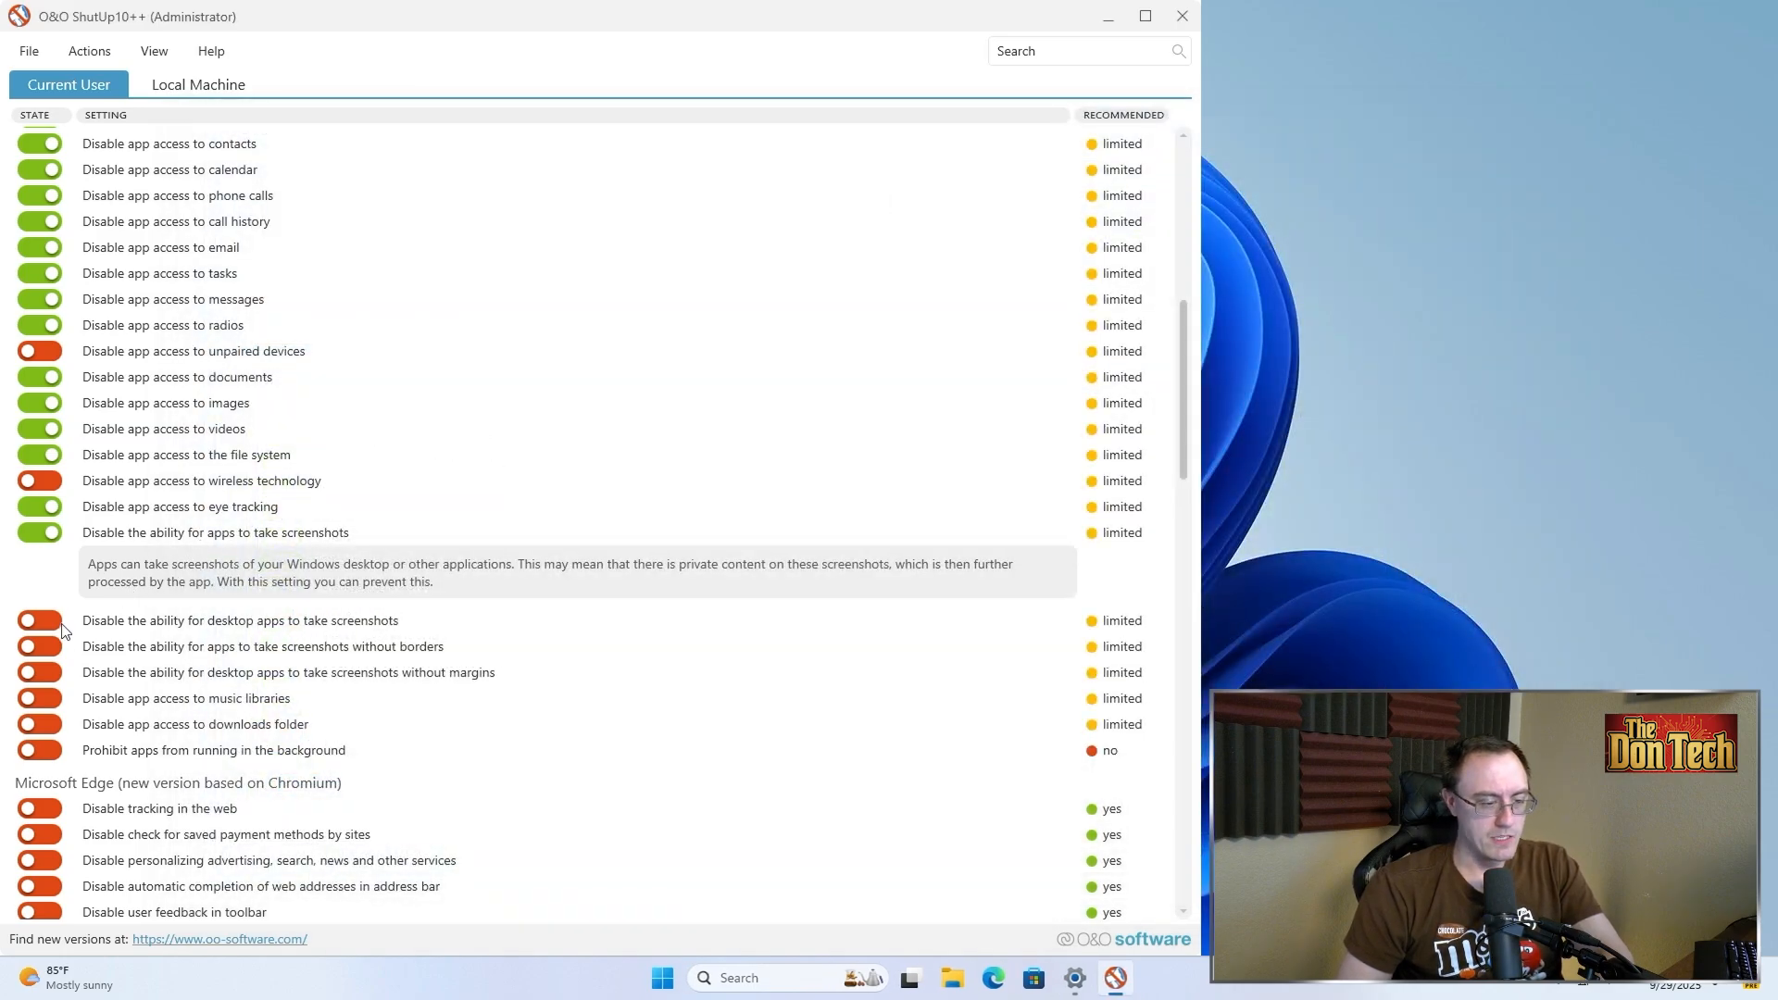
Scroll through the Microsoft Edge settings sections to review their options
scroll(229, 624, "down", 7)
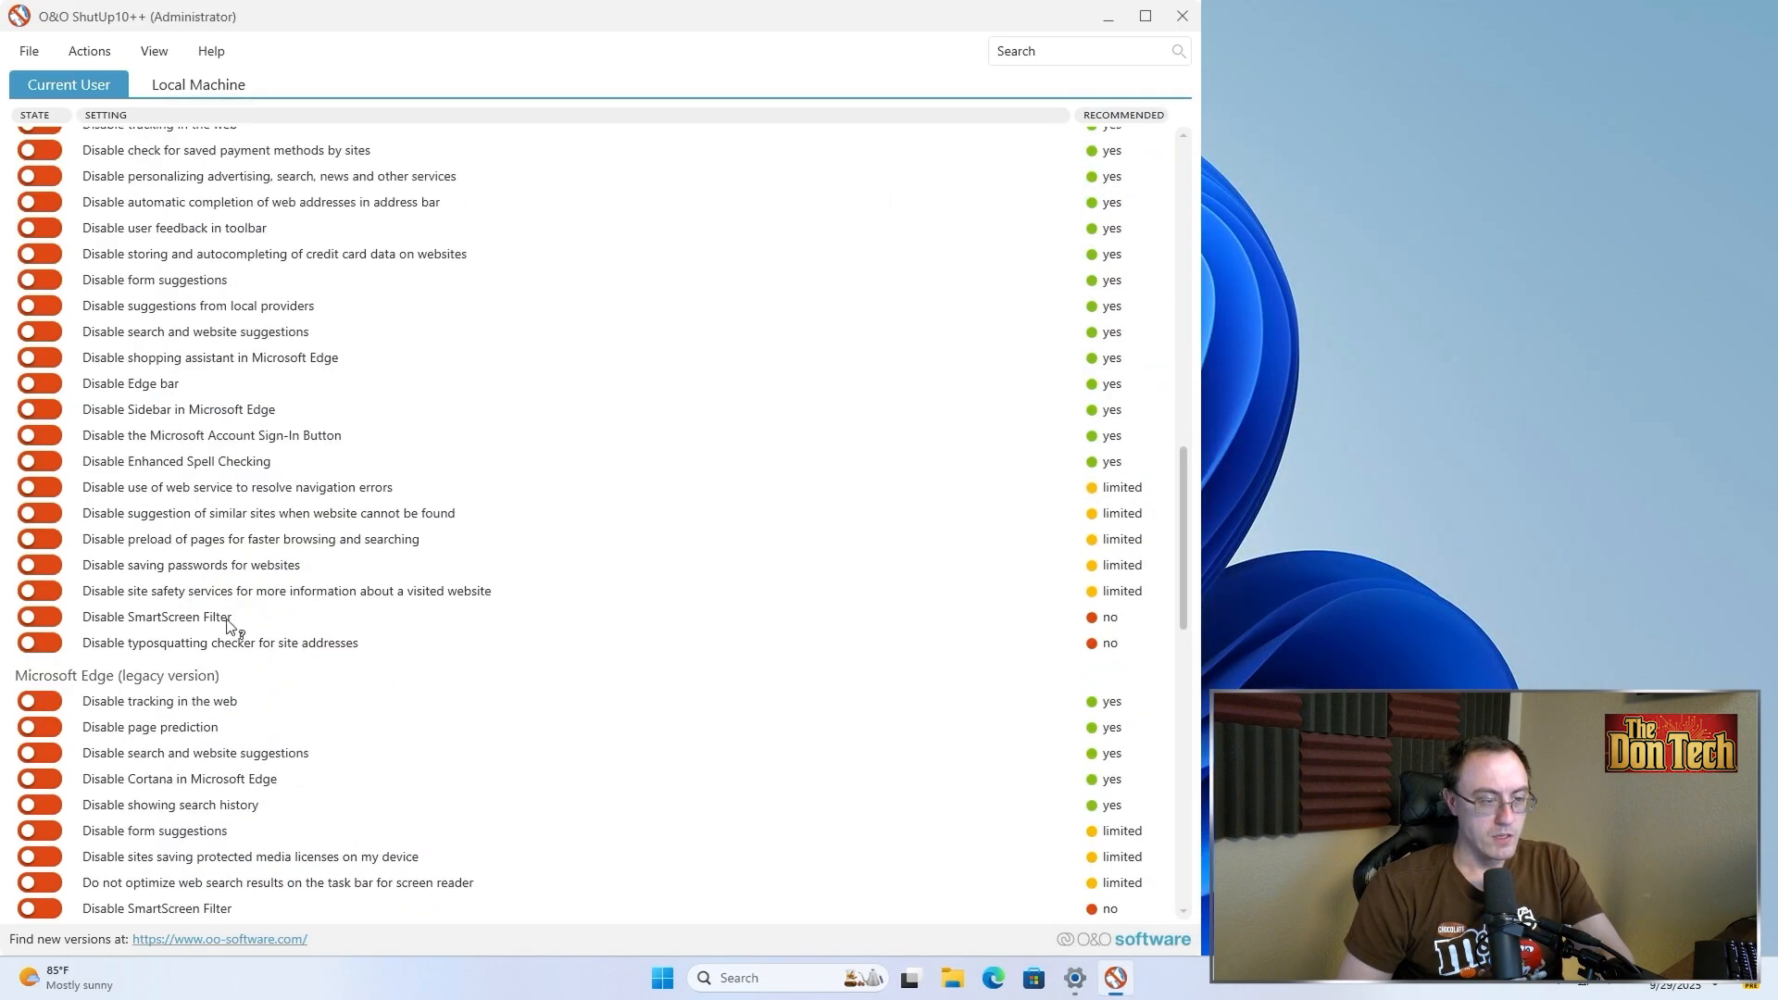
scroll(228, 624, "up", 3)
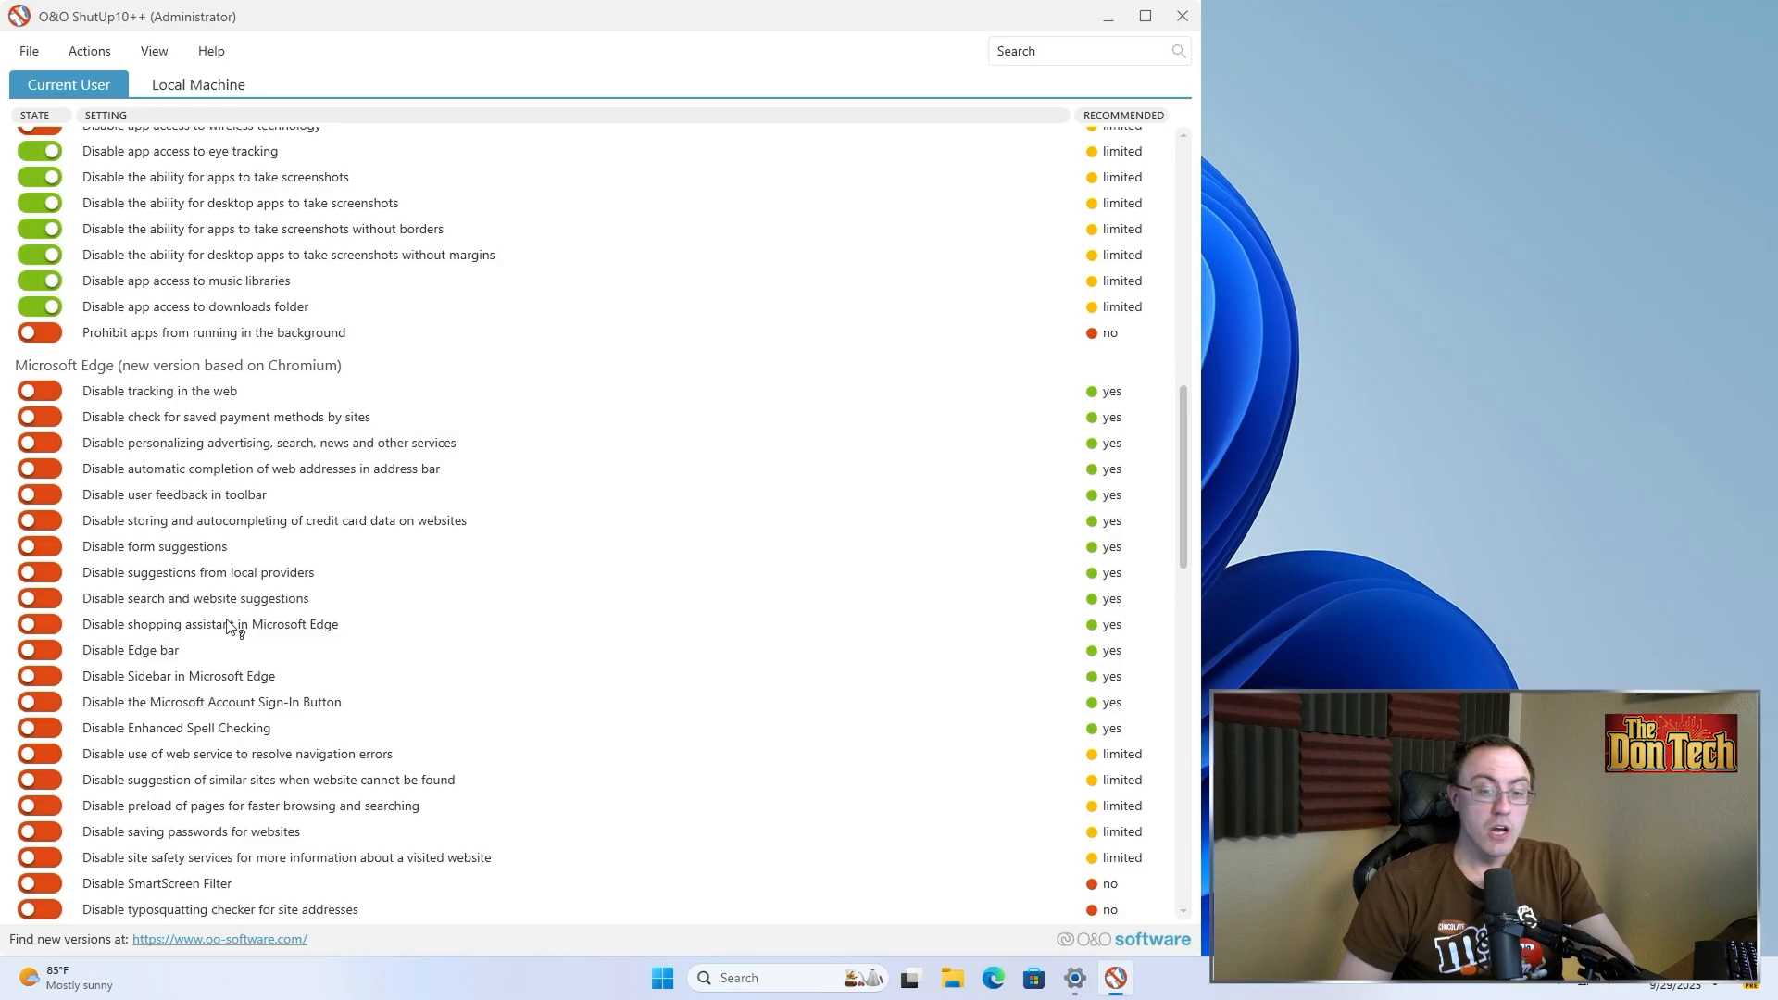
scroll(246, 447, "down", 3)
scroll(247, 447, "up", 1)
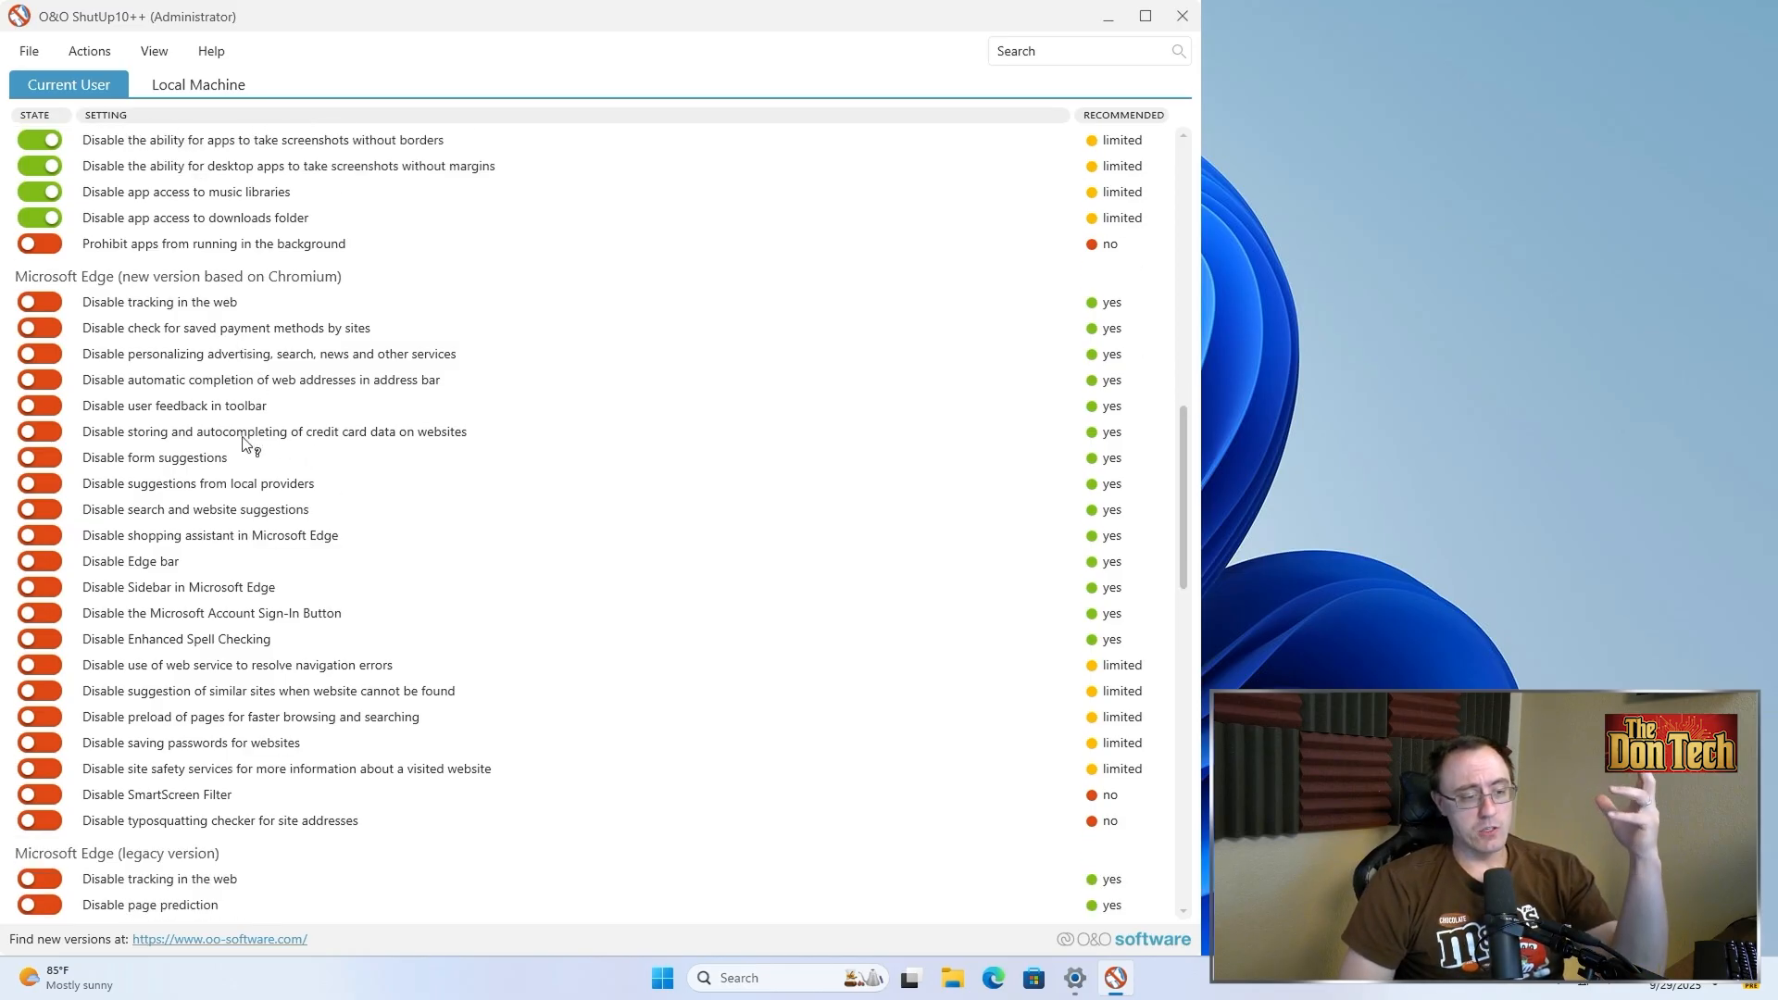
scroll(247, 446, "down", 12)
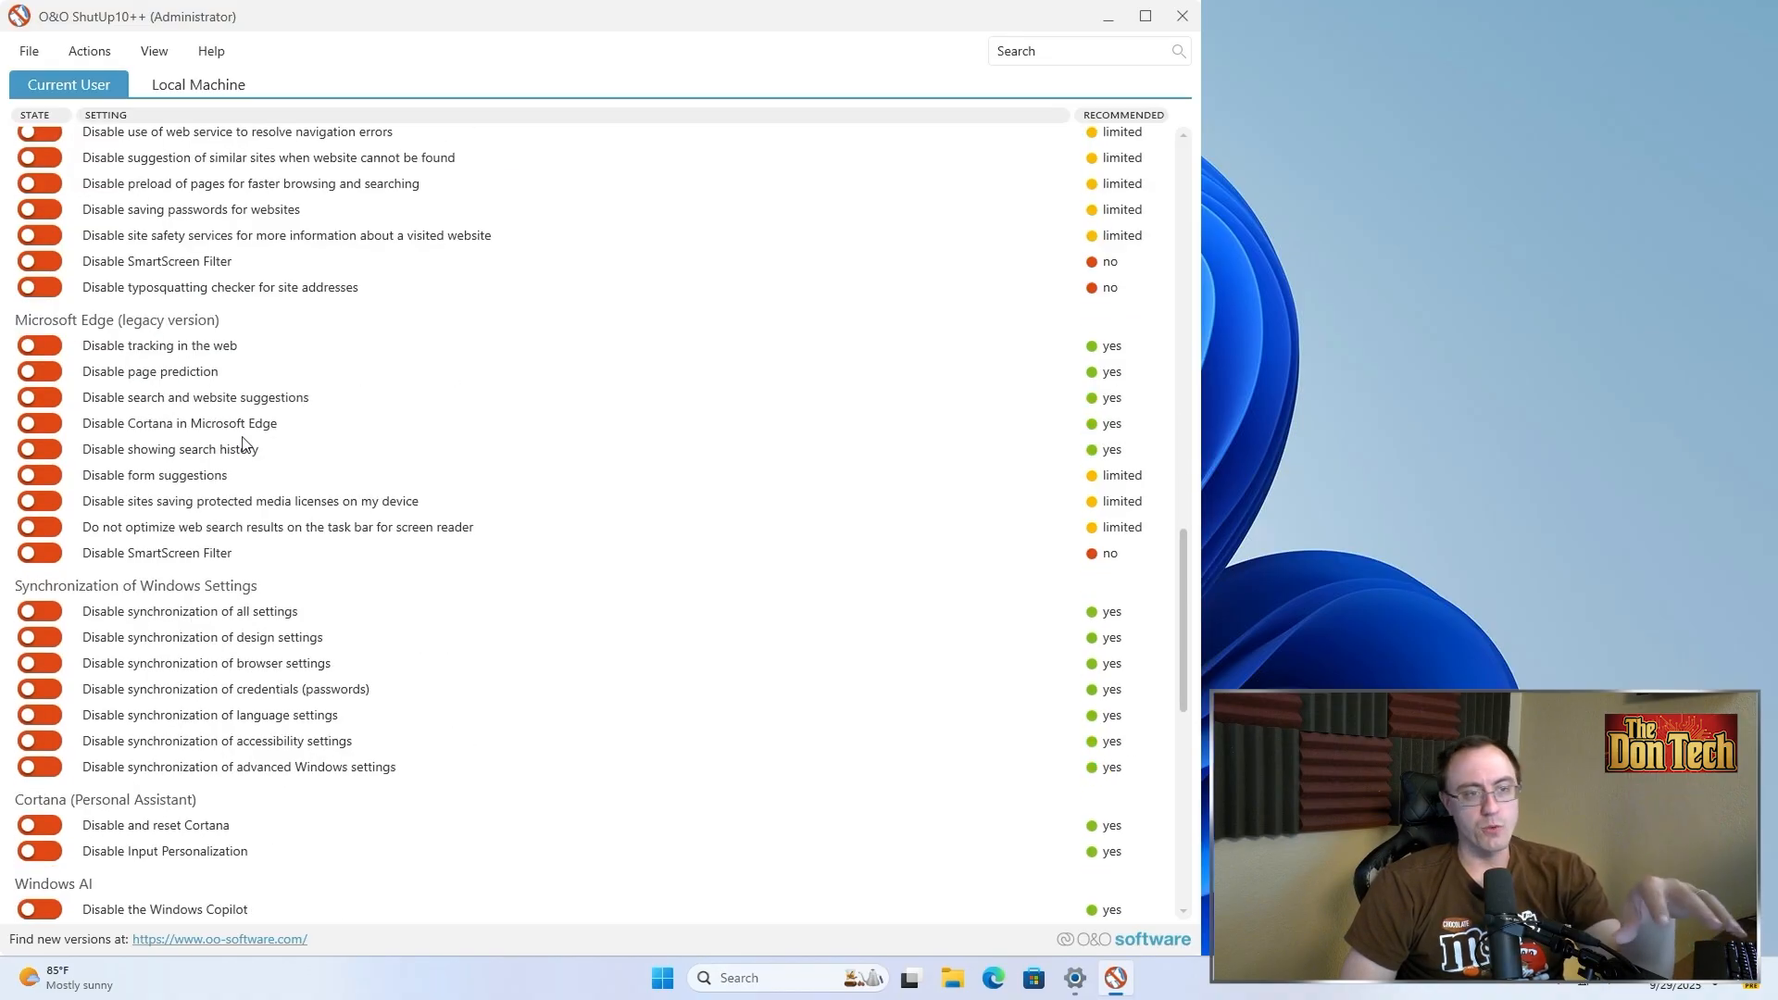
Turn on the toggles disabling synchronization of advanced Windows settings, Cortana, and Input Personalization
scroll(246, 446, "down", 7)
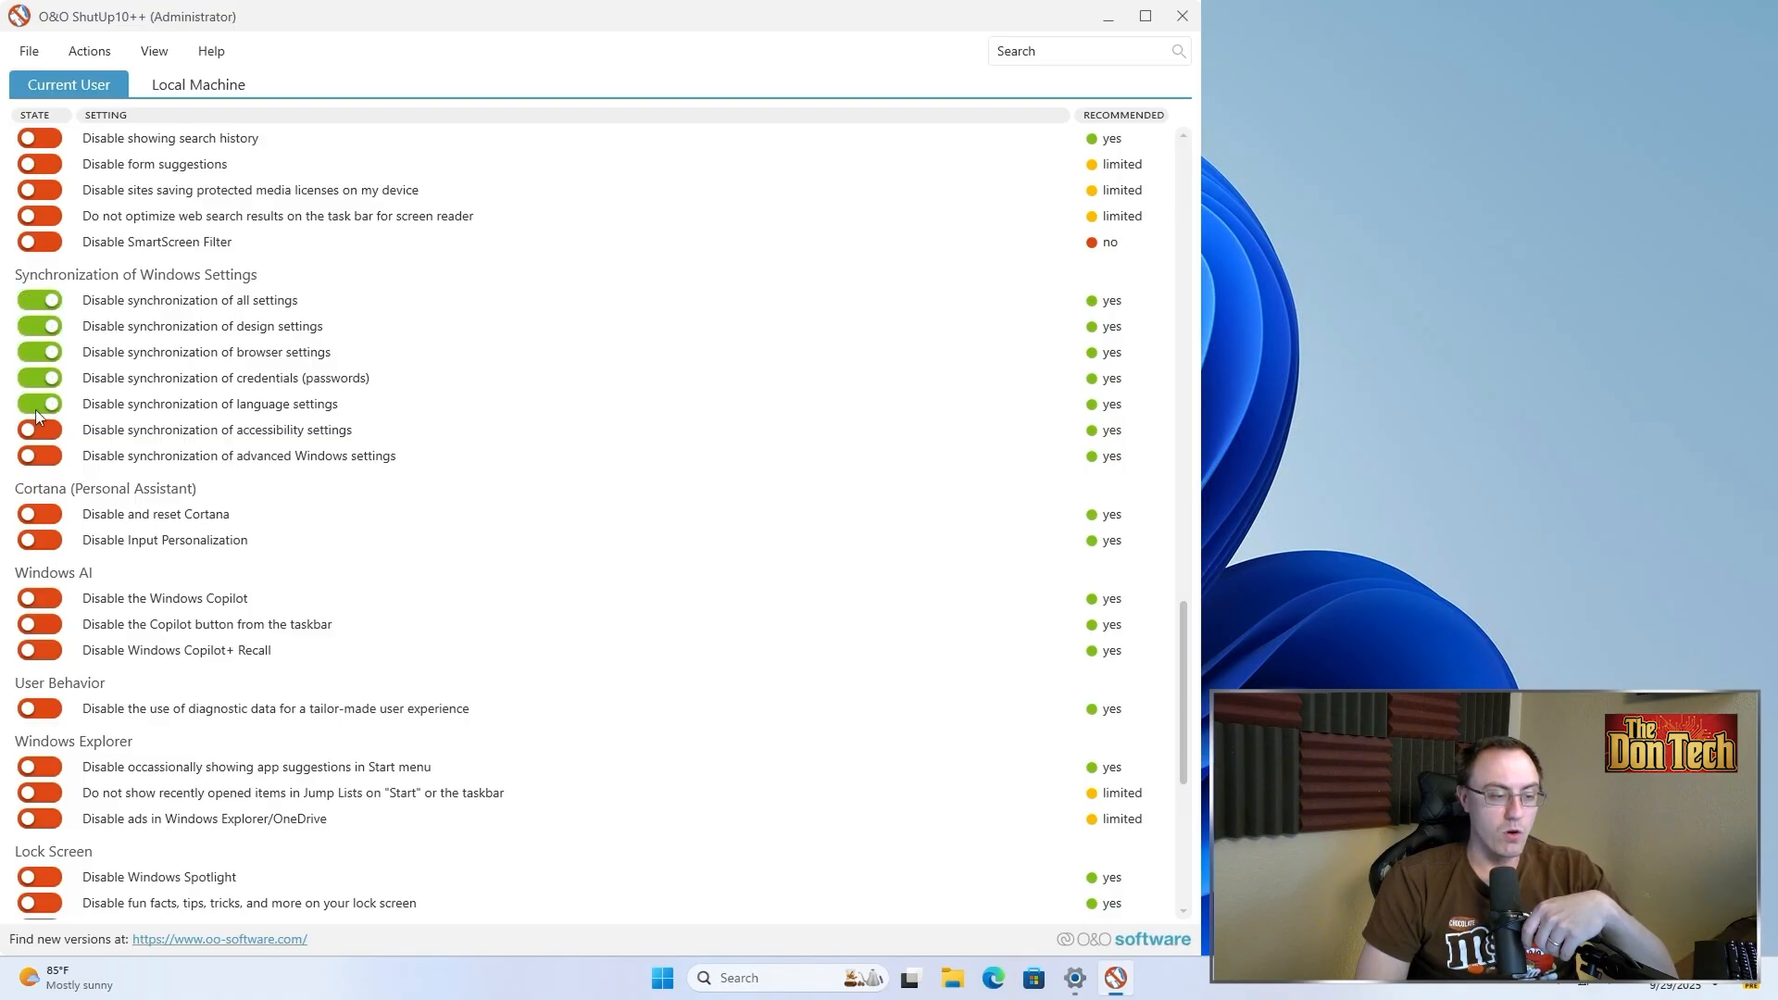
left_click(31, 452)
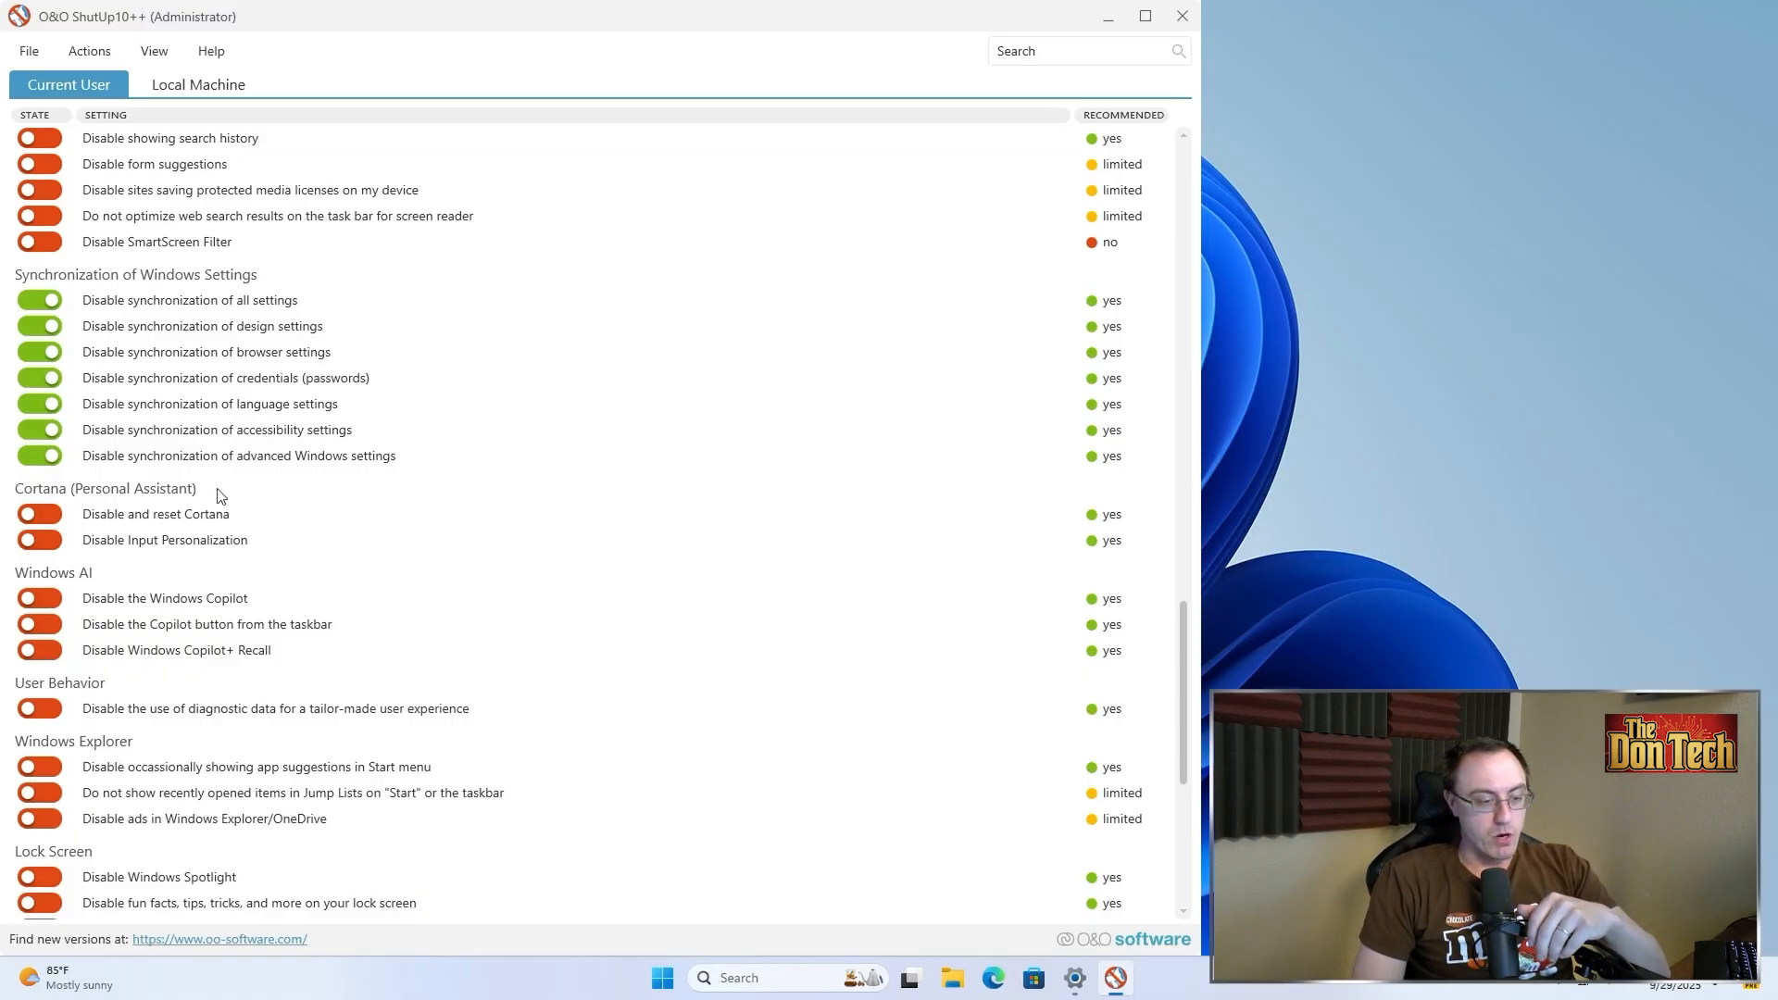
scroll(221, 495, "down", 2)
left_click(50, 338)
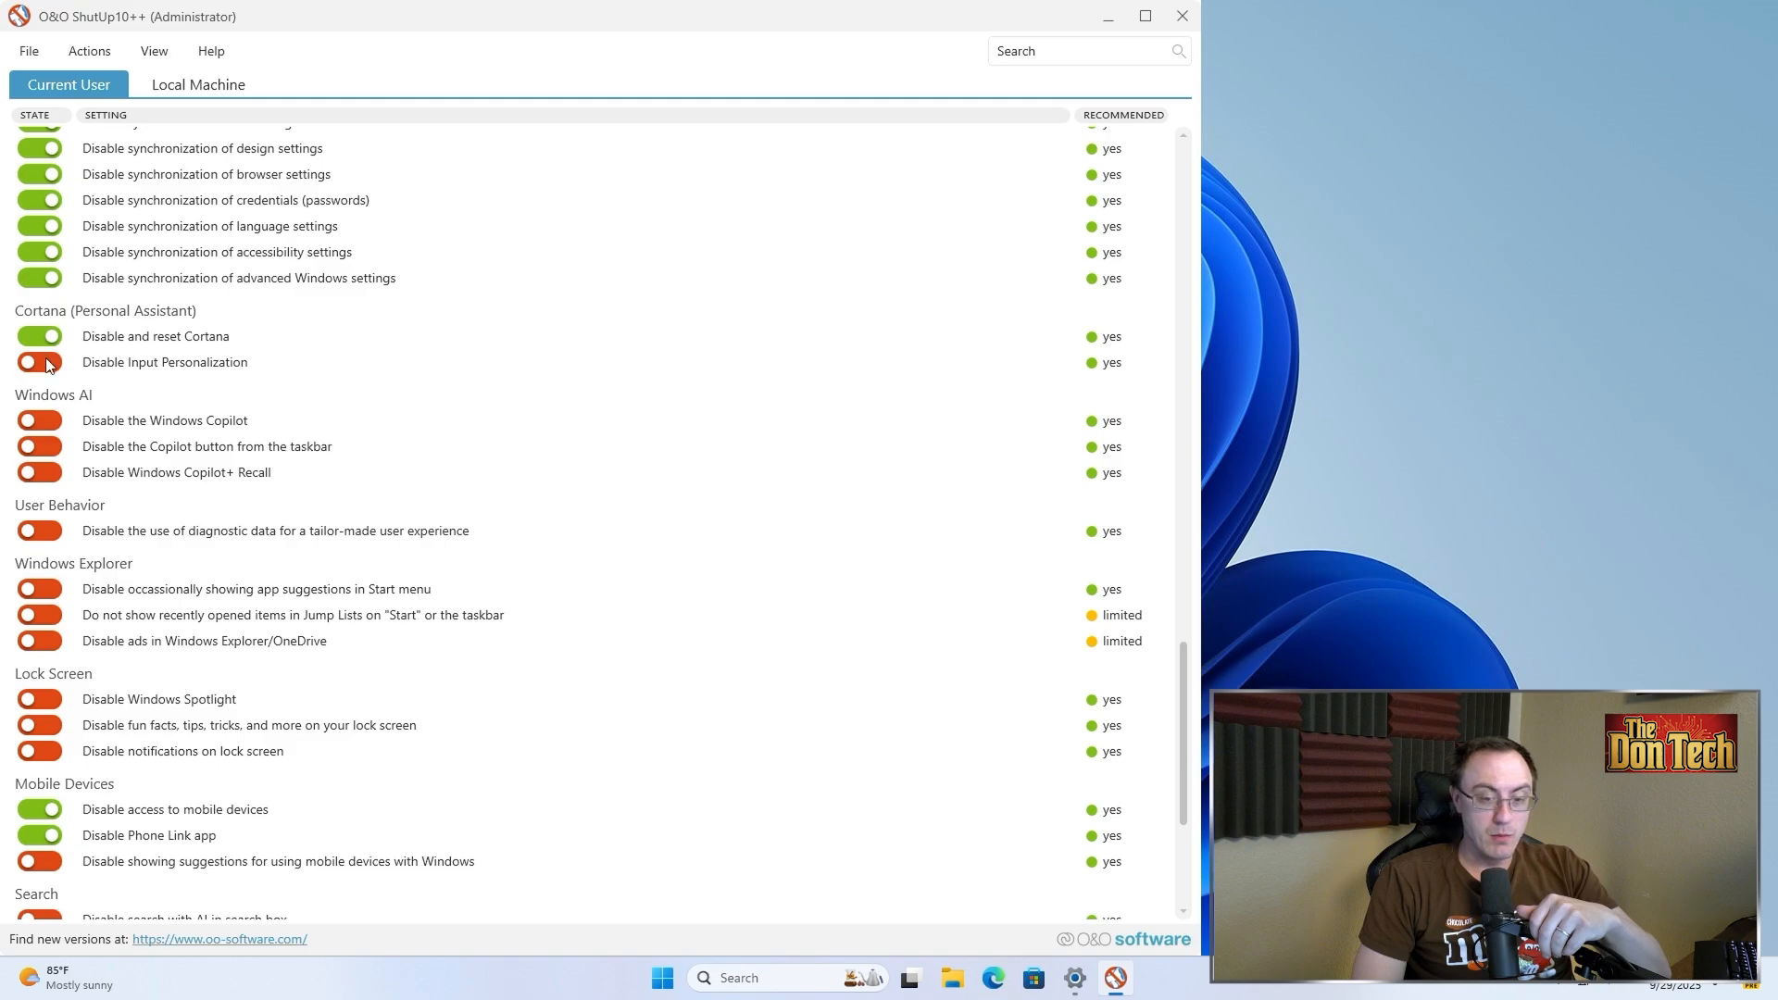
left_click(48, 363)
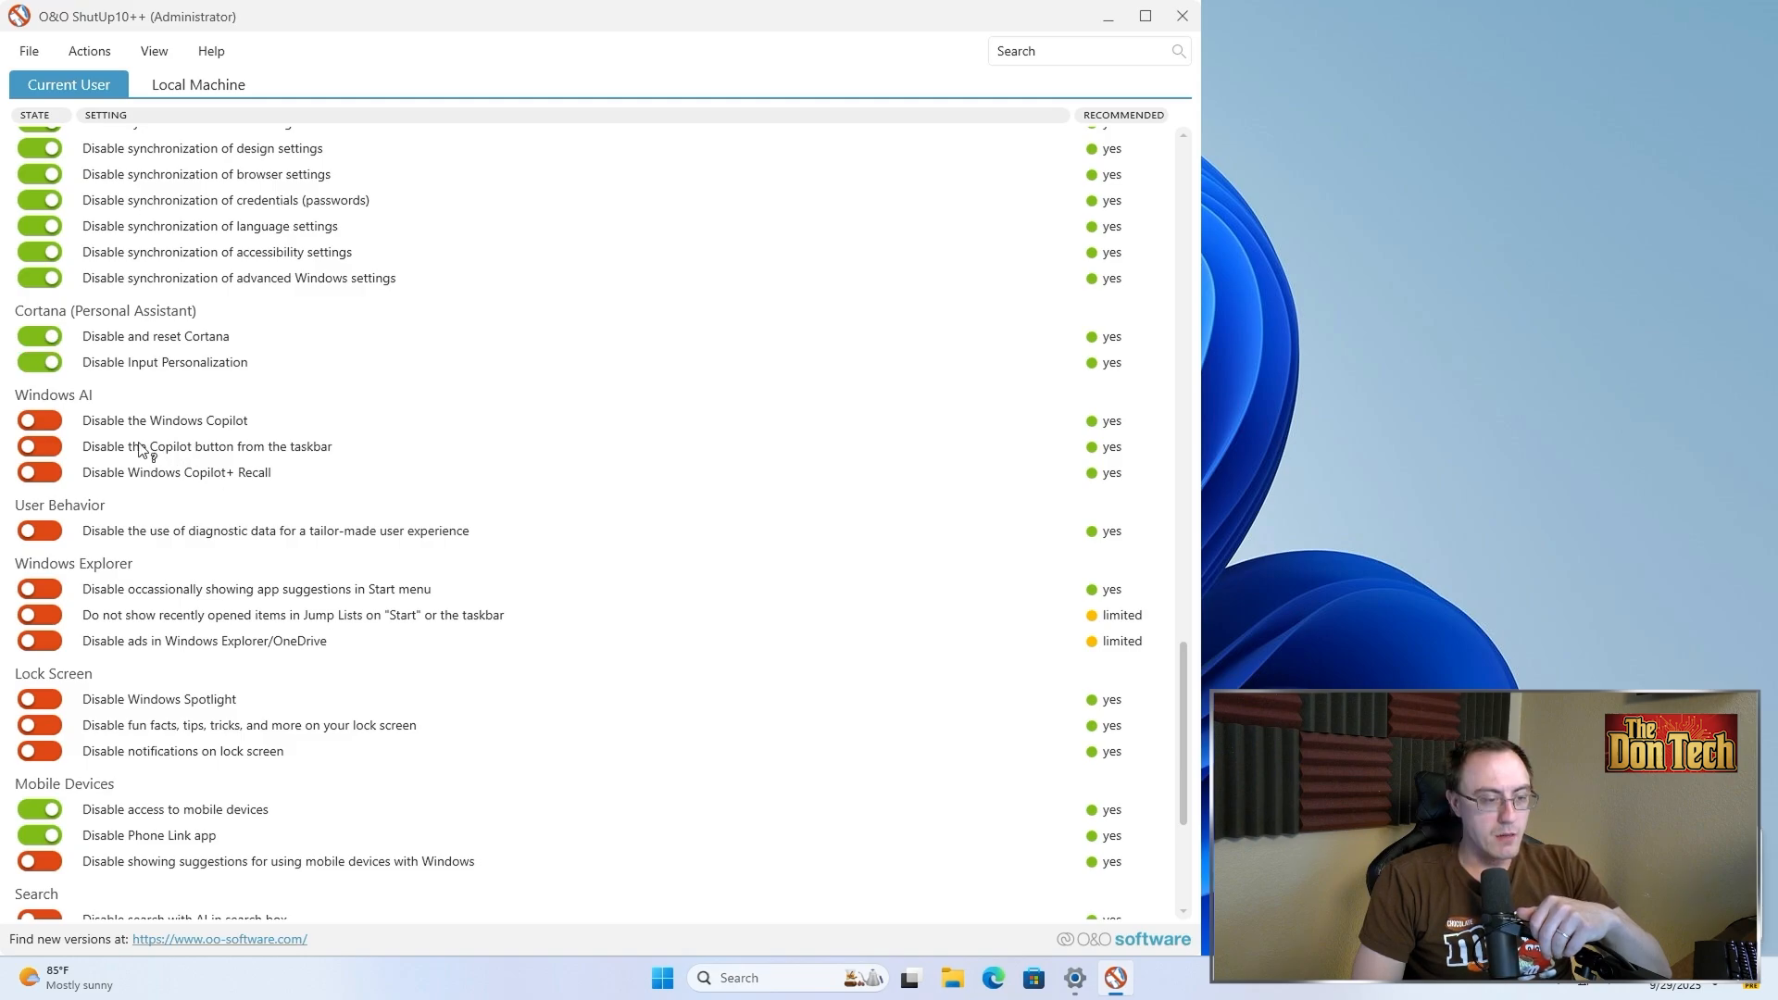
Turn on the toggles disabling Windows Copilot, the Copilot taskbar button, Copilot+ Recall, and diagnostic data for tailor-made experience
left_click(52, 422)
left_click(46, 447)
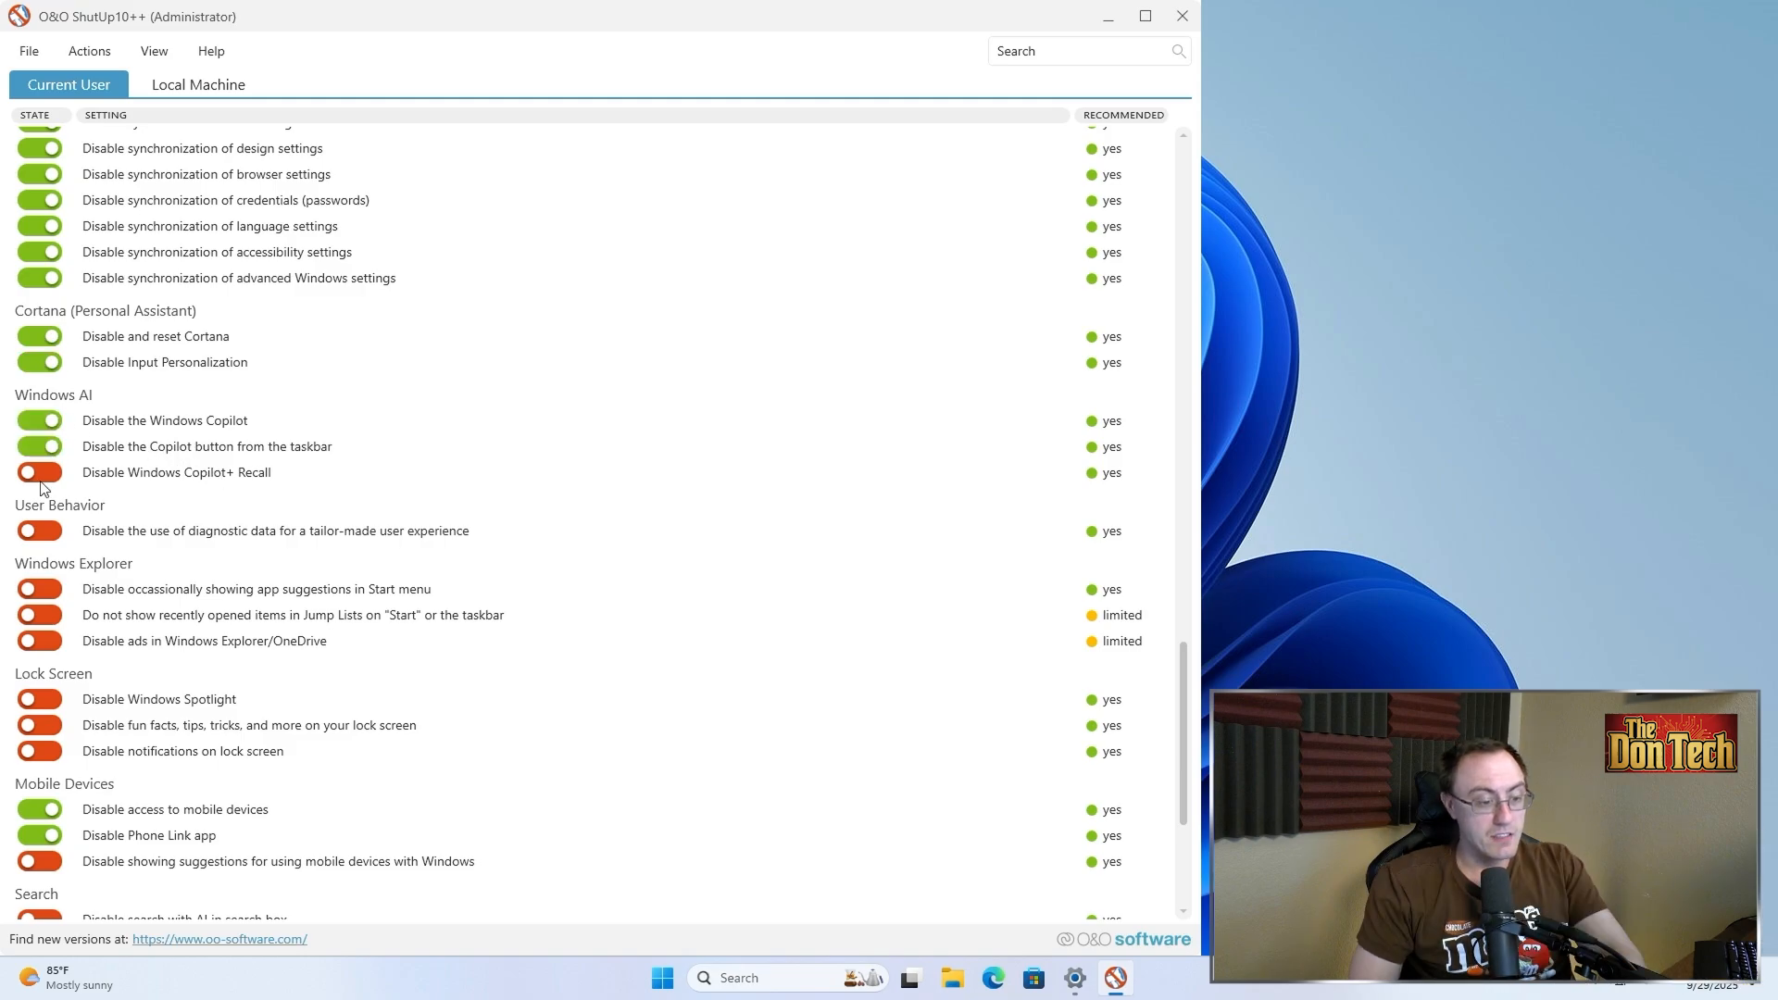
left_click(42, 485)
scroll(41, 486, "down", 3)
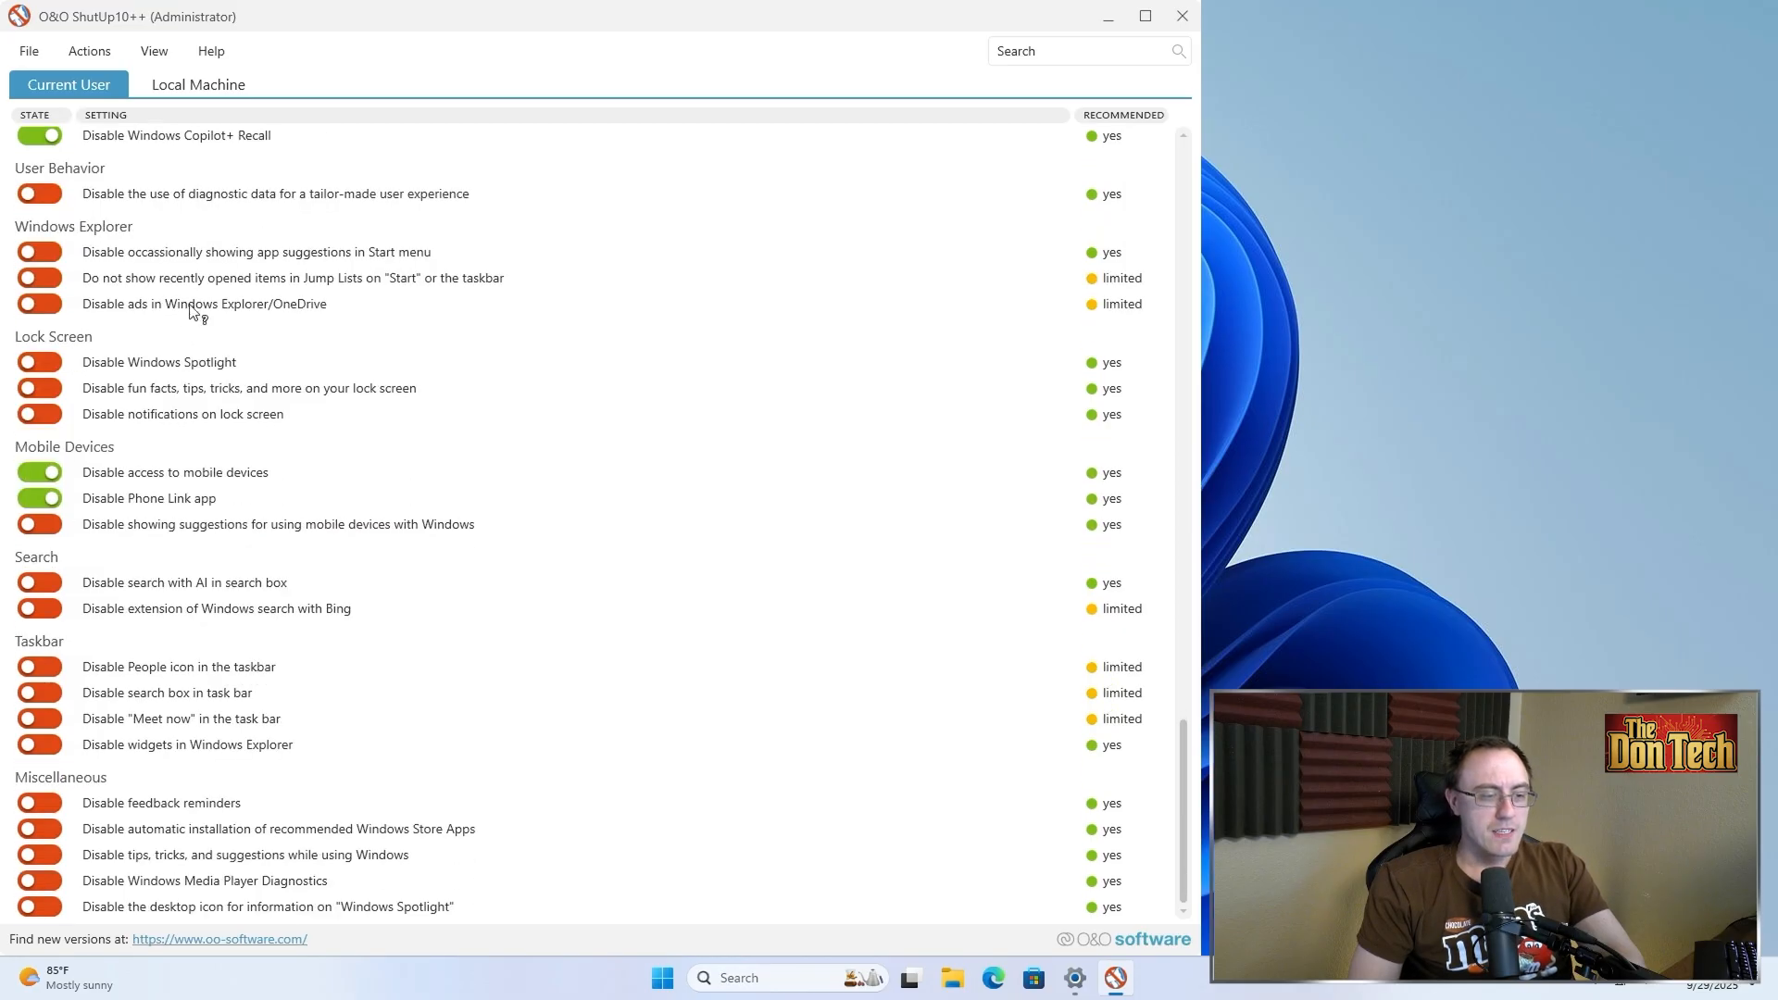
left_click(248, 201)
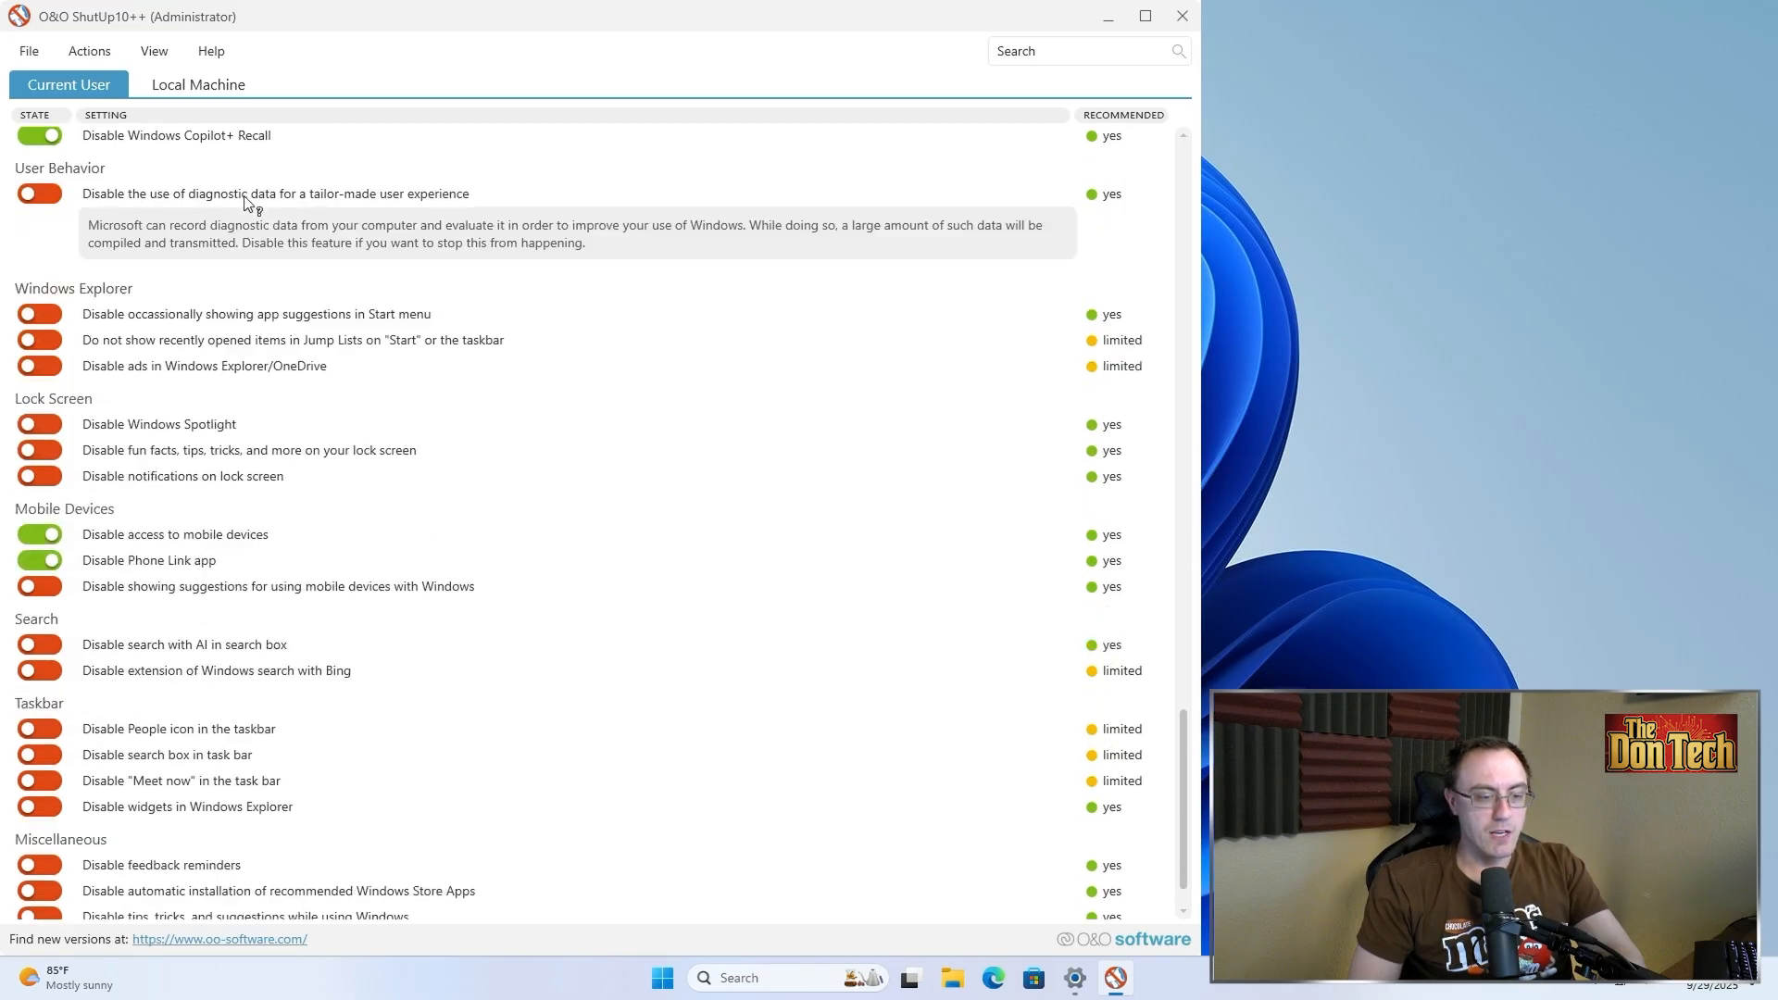
left_click(39, 193)
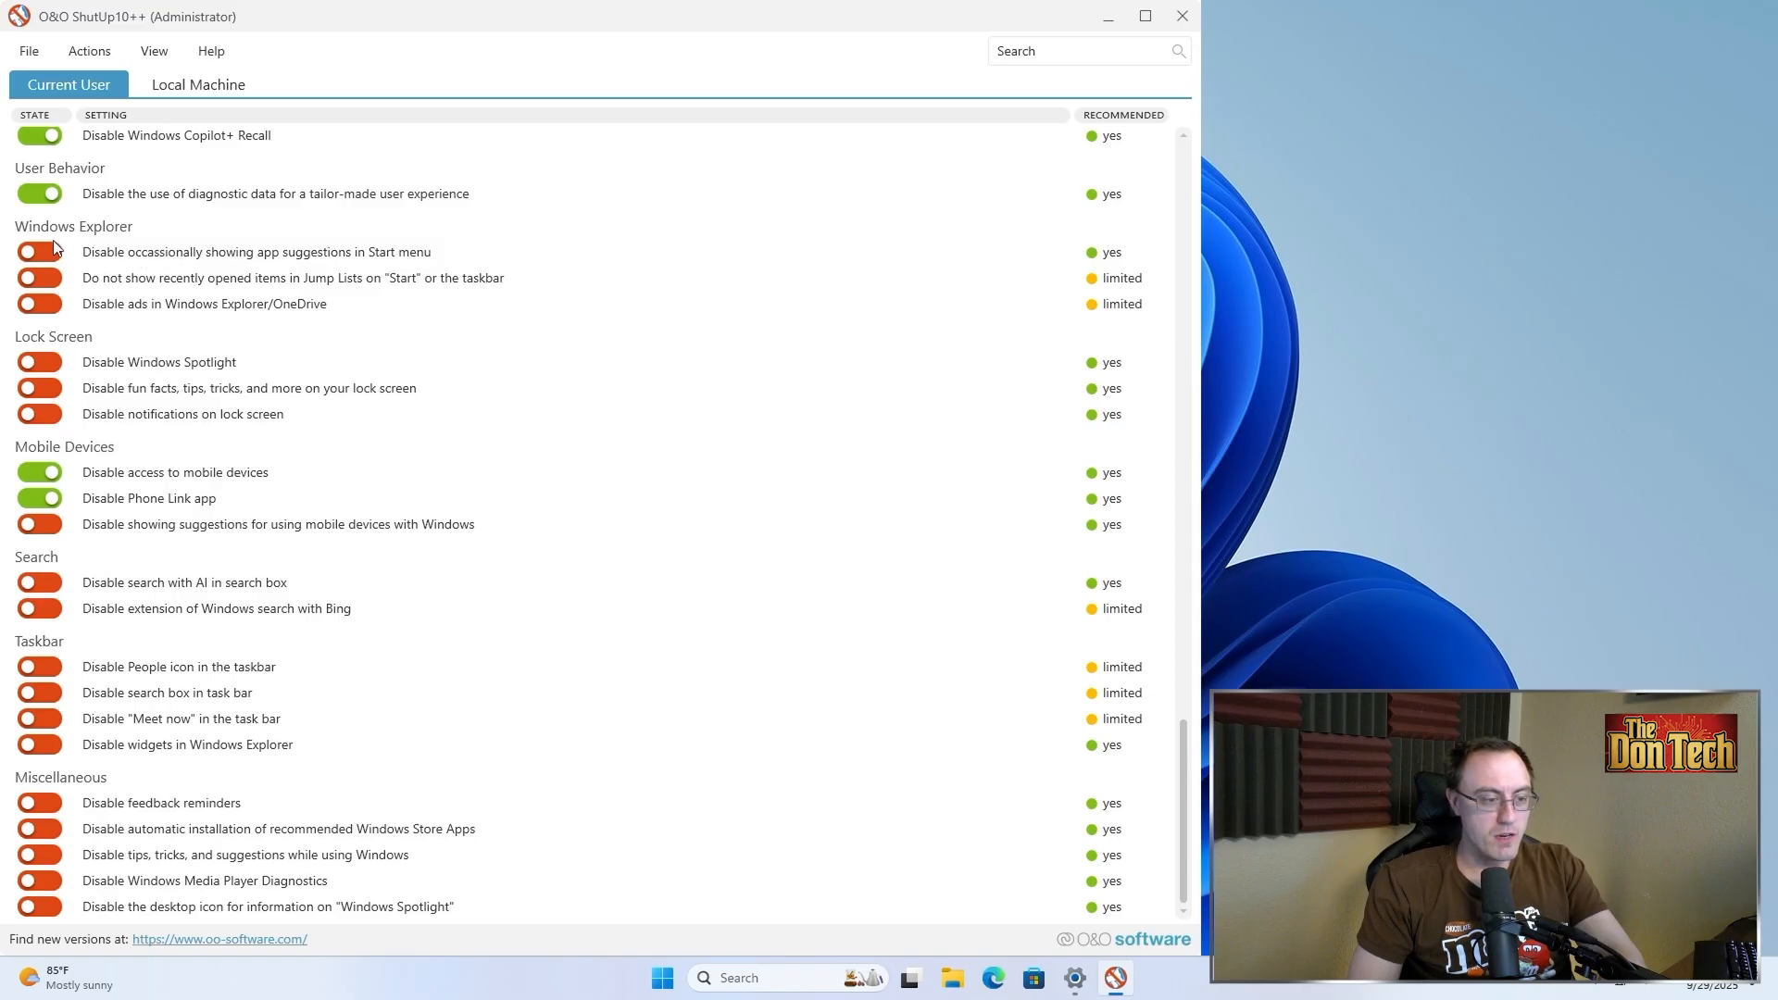
Turn on the toggles disabling Start menu app suggestions, mobile device suggestions, and AI search in the search box
key("super")
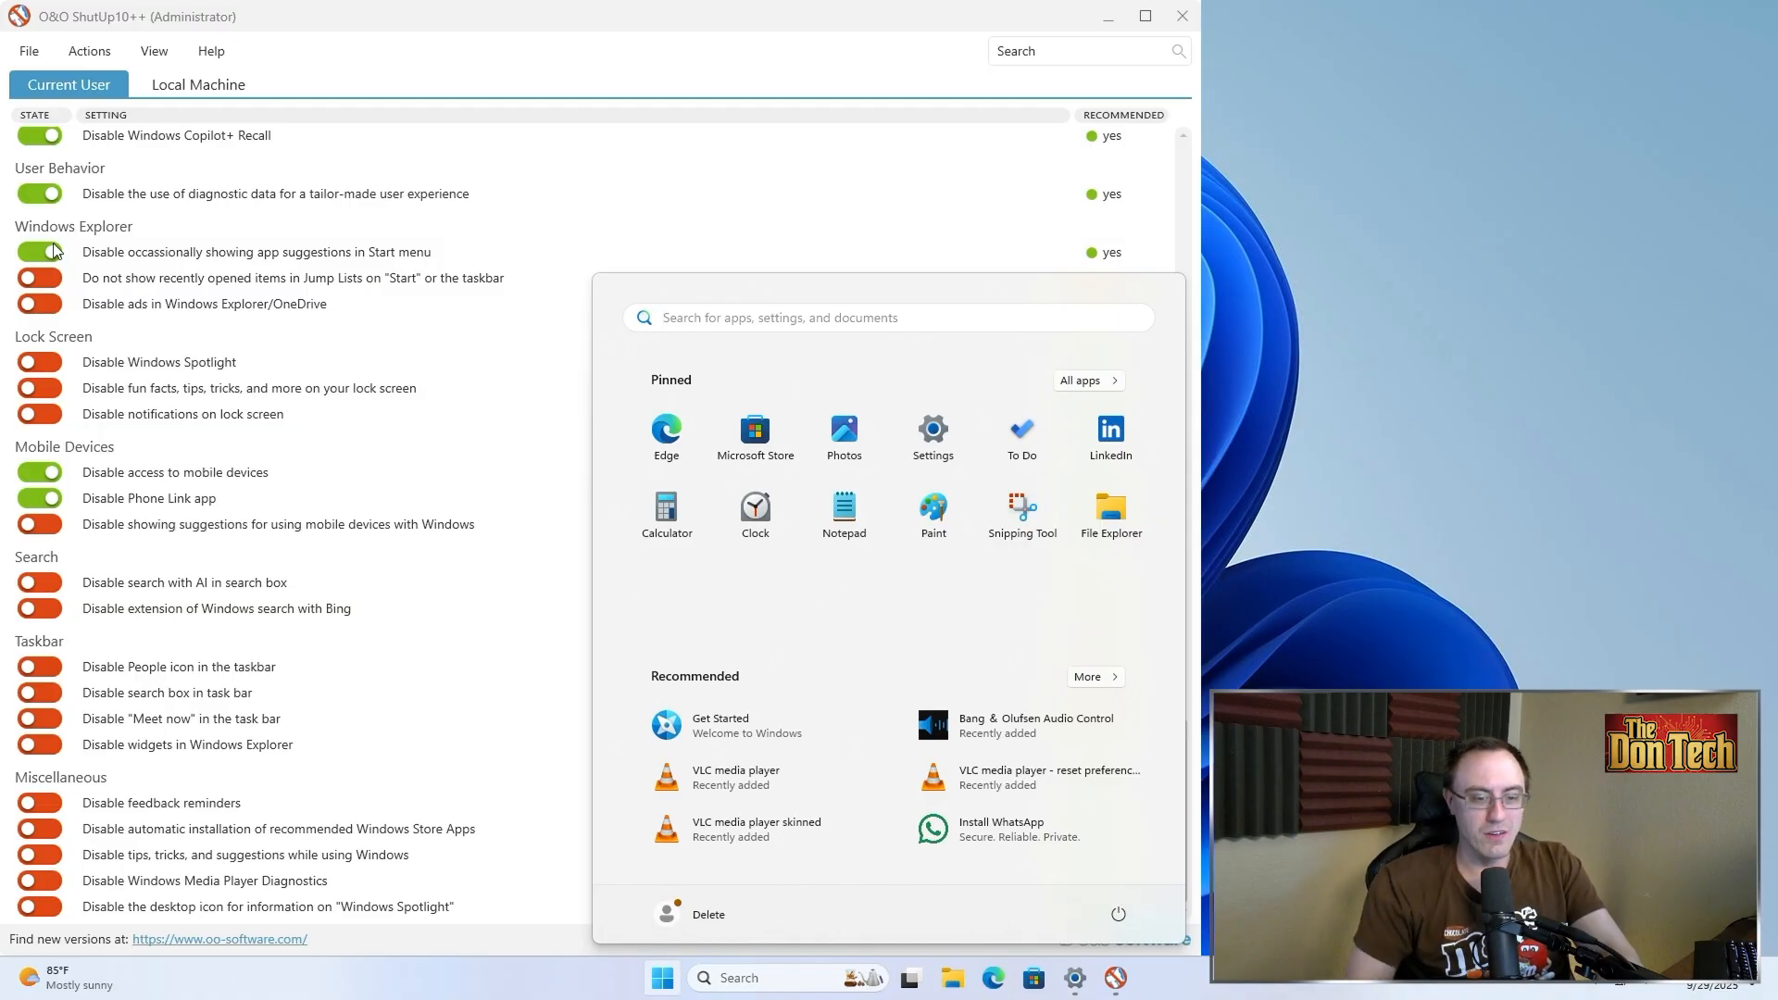
left_click(39, 524)
left_click(41, 581)
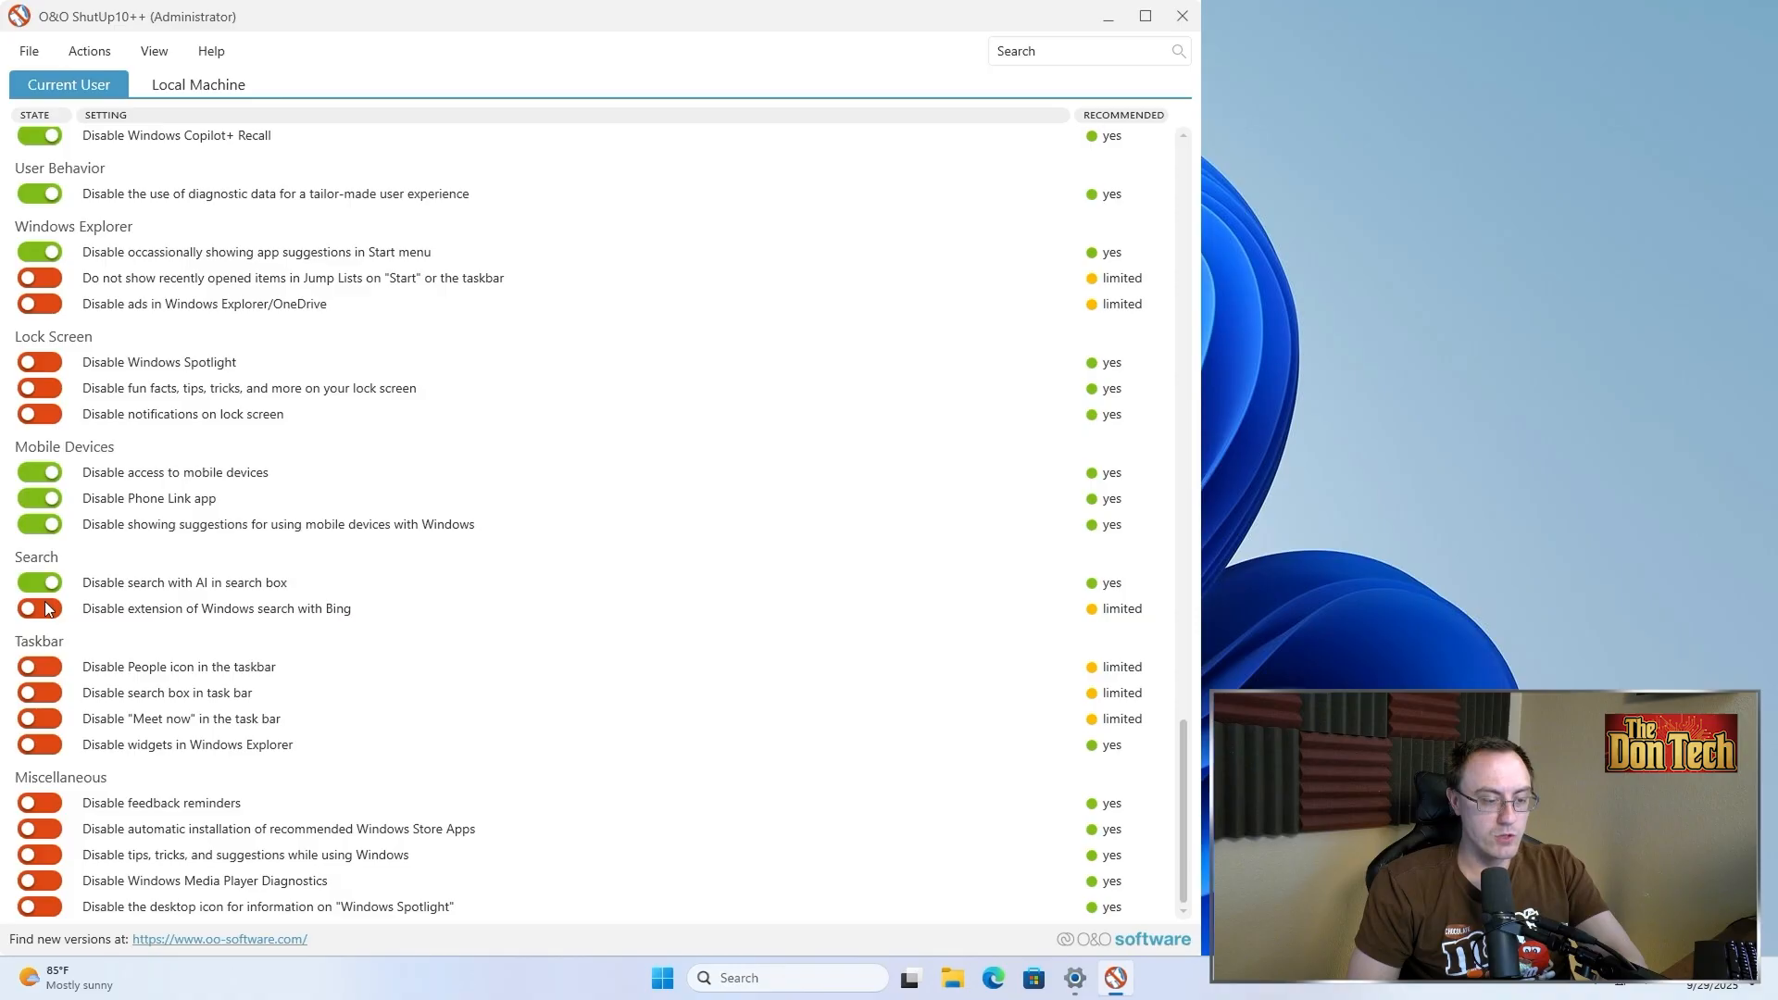
Turn on the toggle disabling extension of Windows search with Bing and test it by searching the Start menu for vlc
left_click(48, 609)
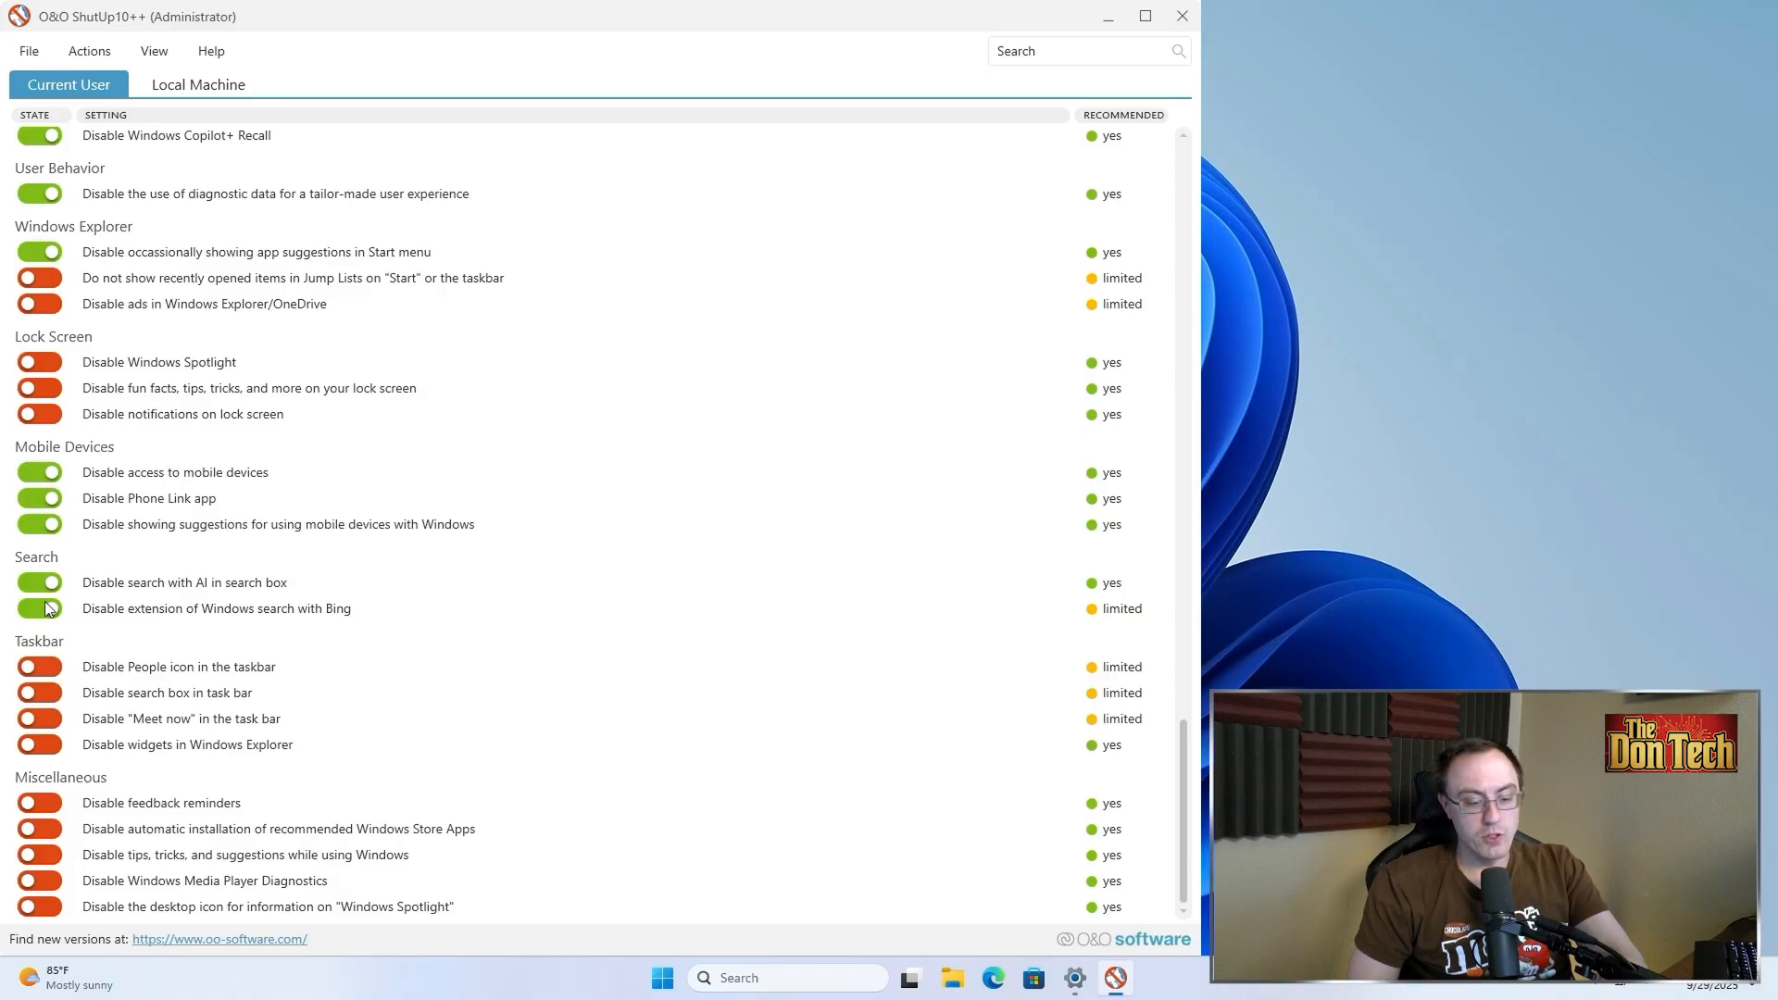
key("super")
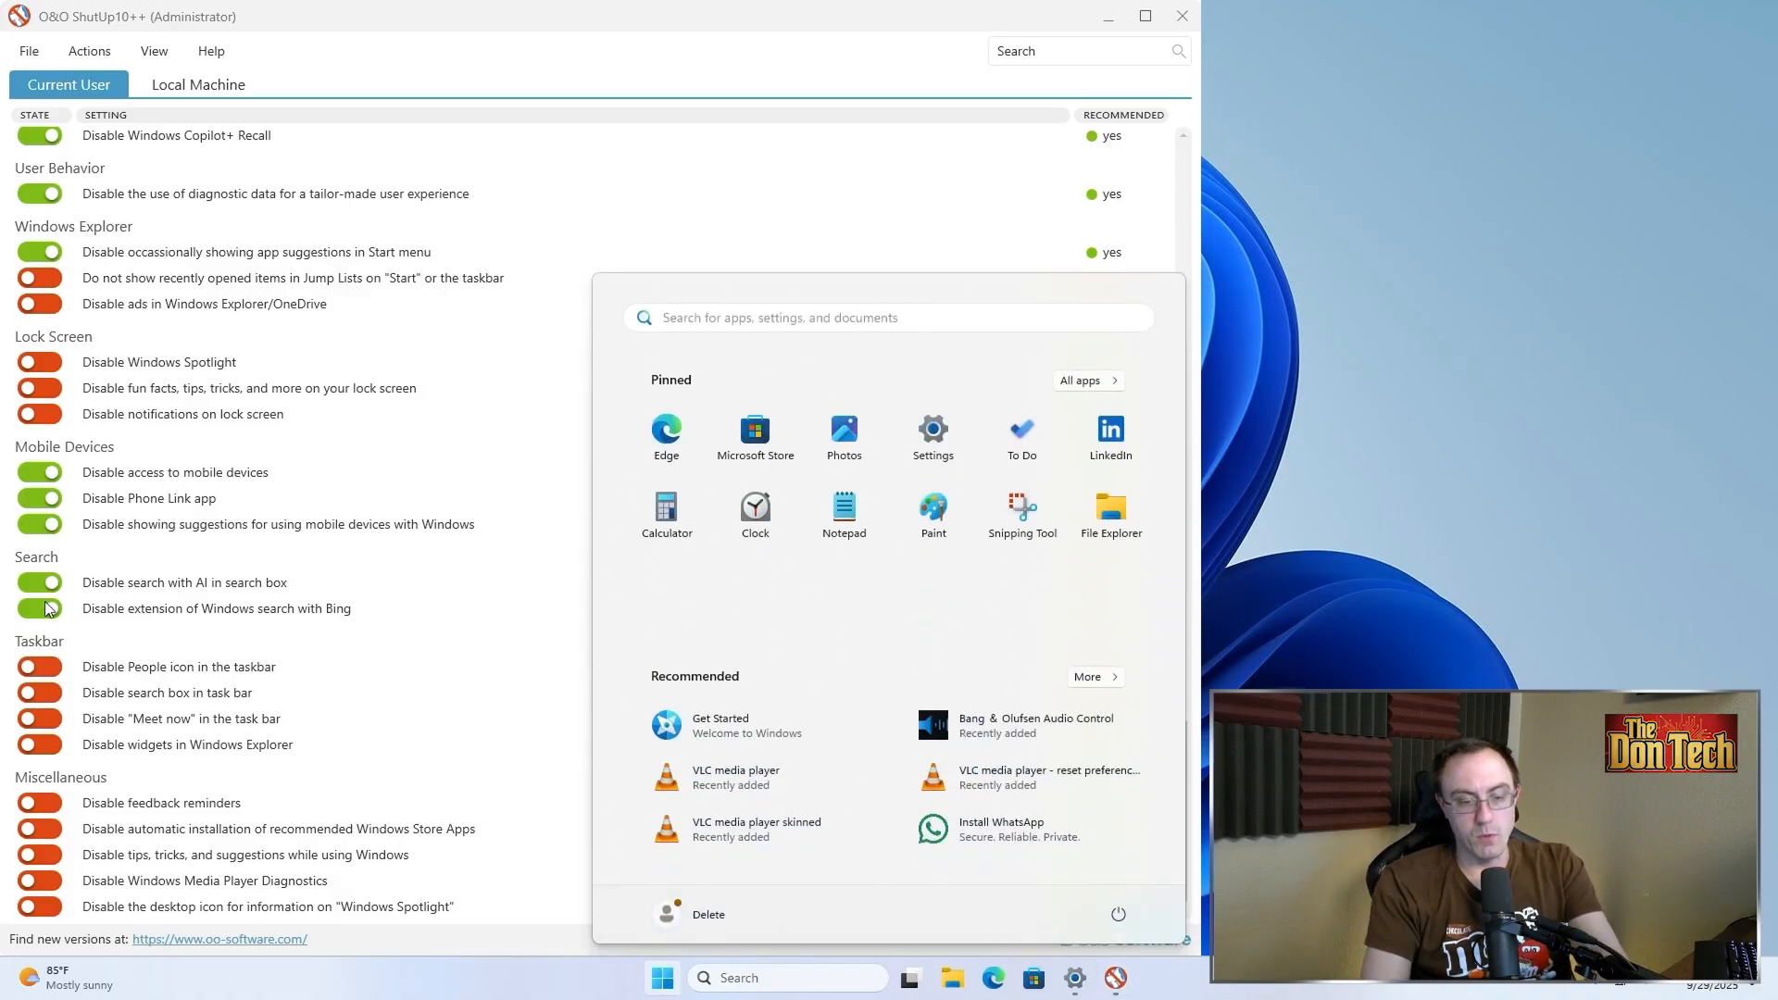
type("vlc")
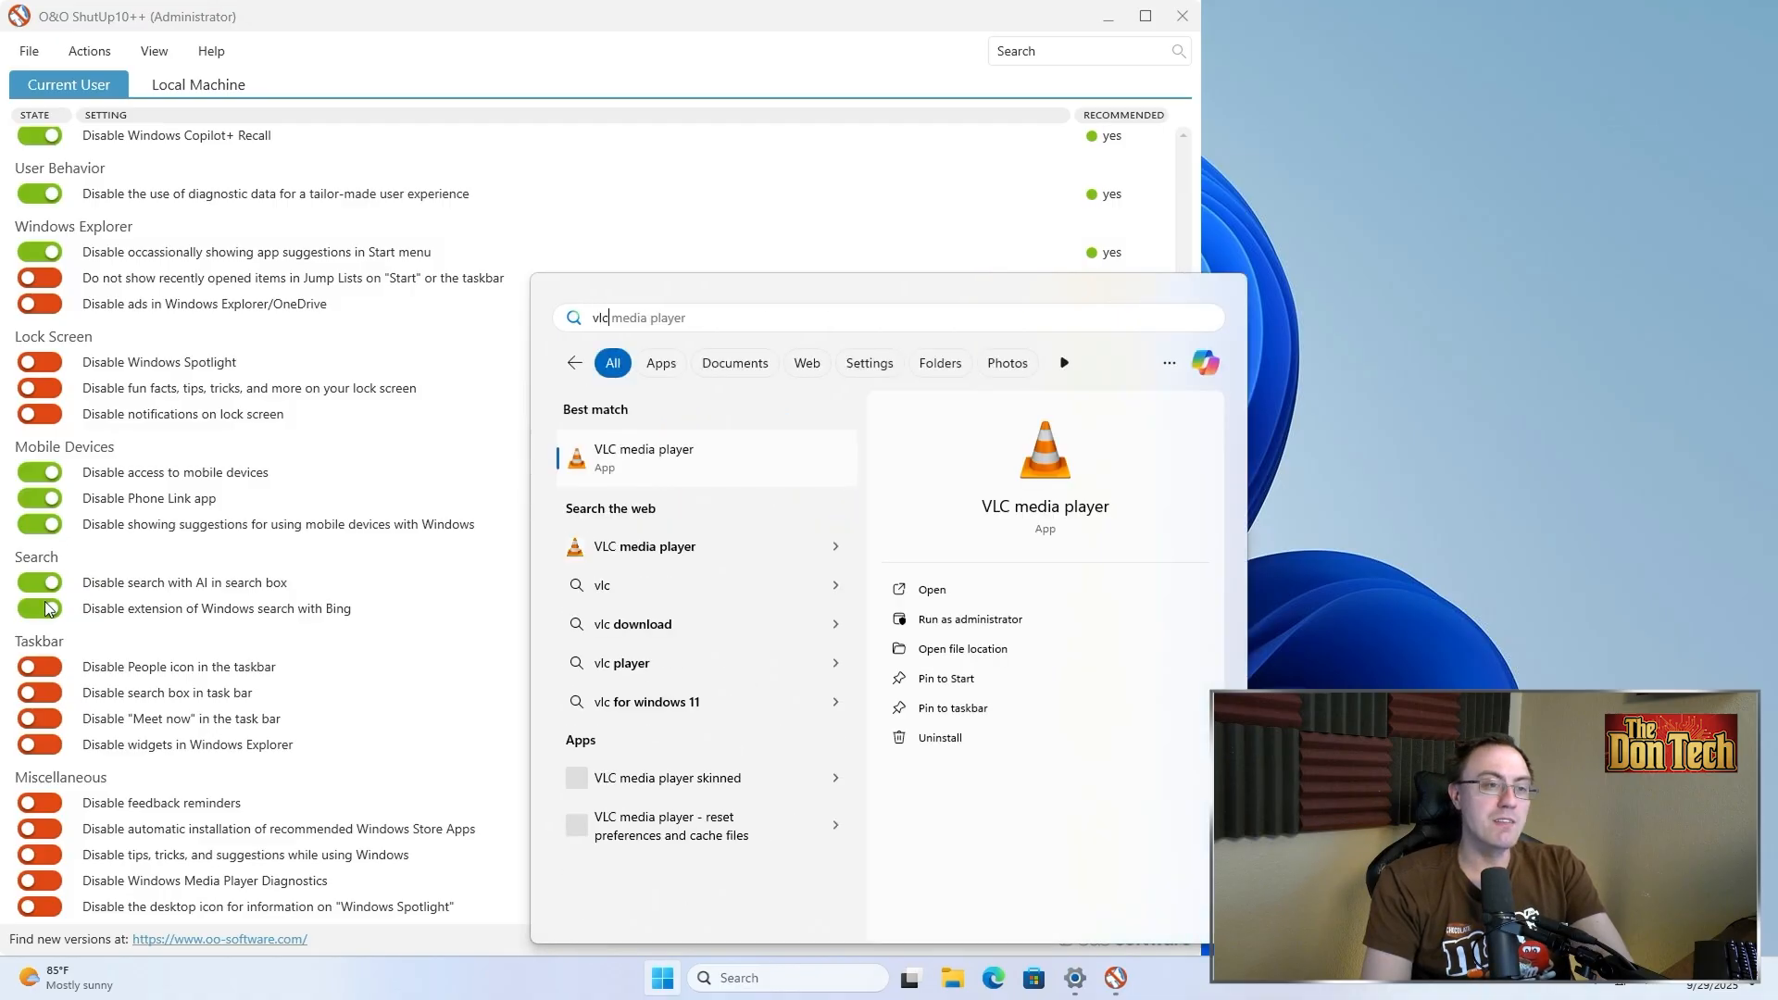
key("Escape")
key("Escape")
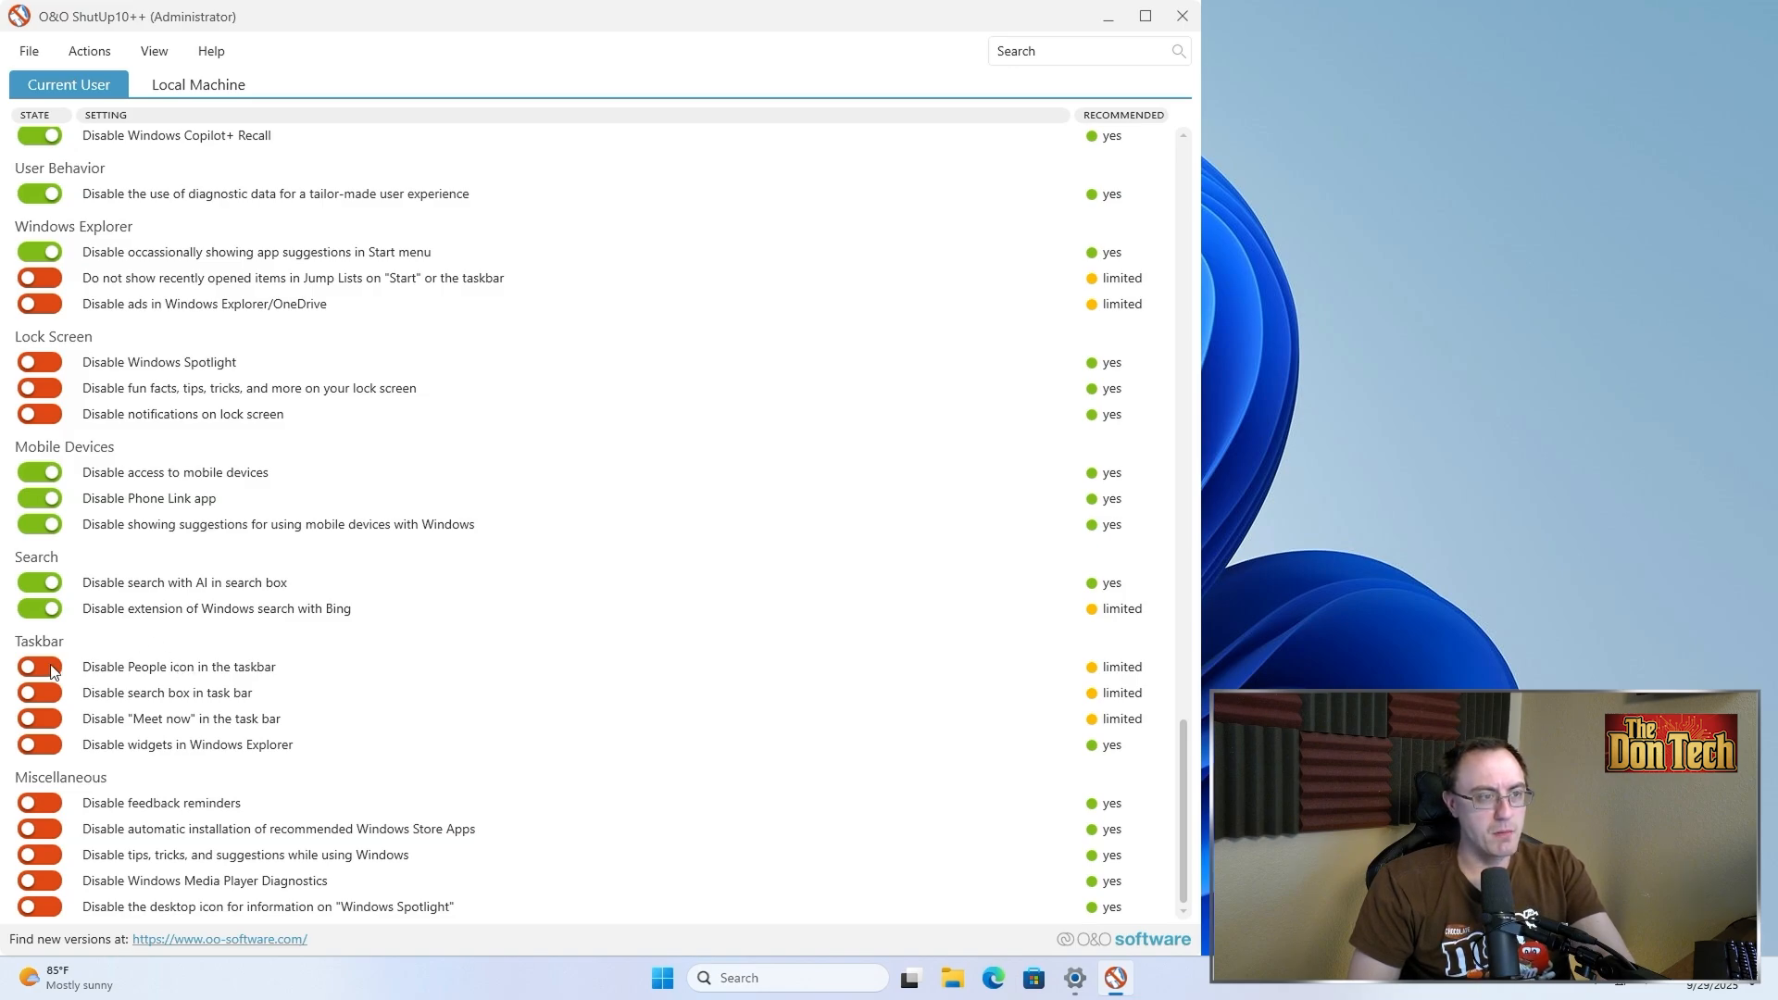
Turn on the taskbar toggles disabling the People icon and "Meet now"
left_click(53, 671)
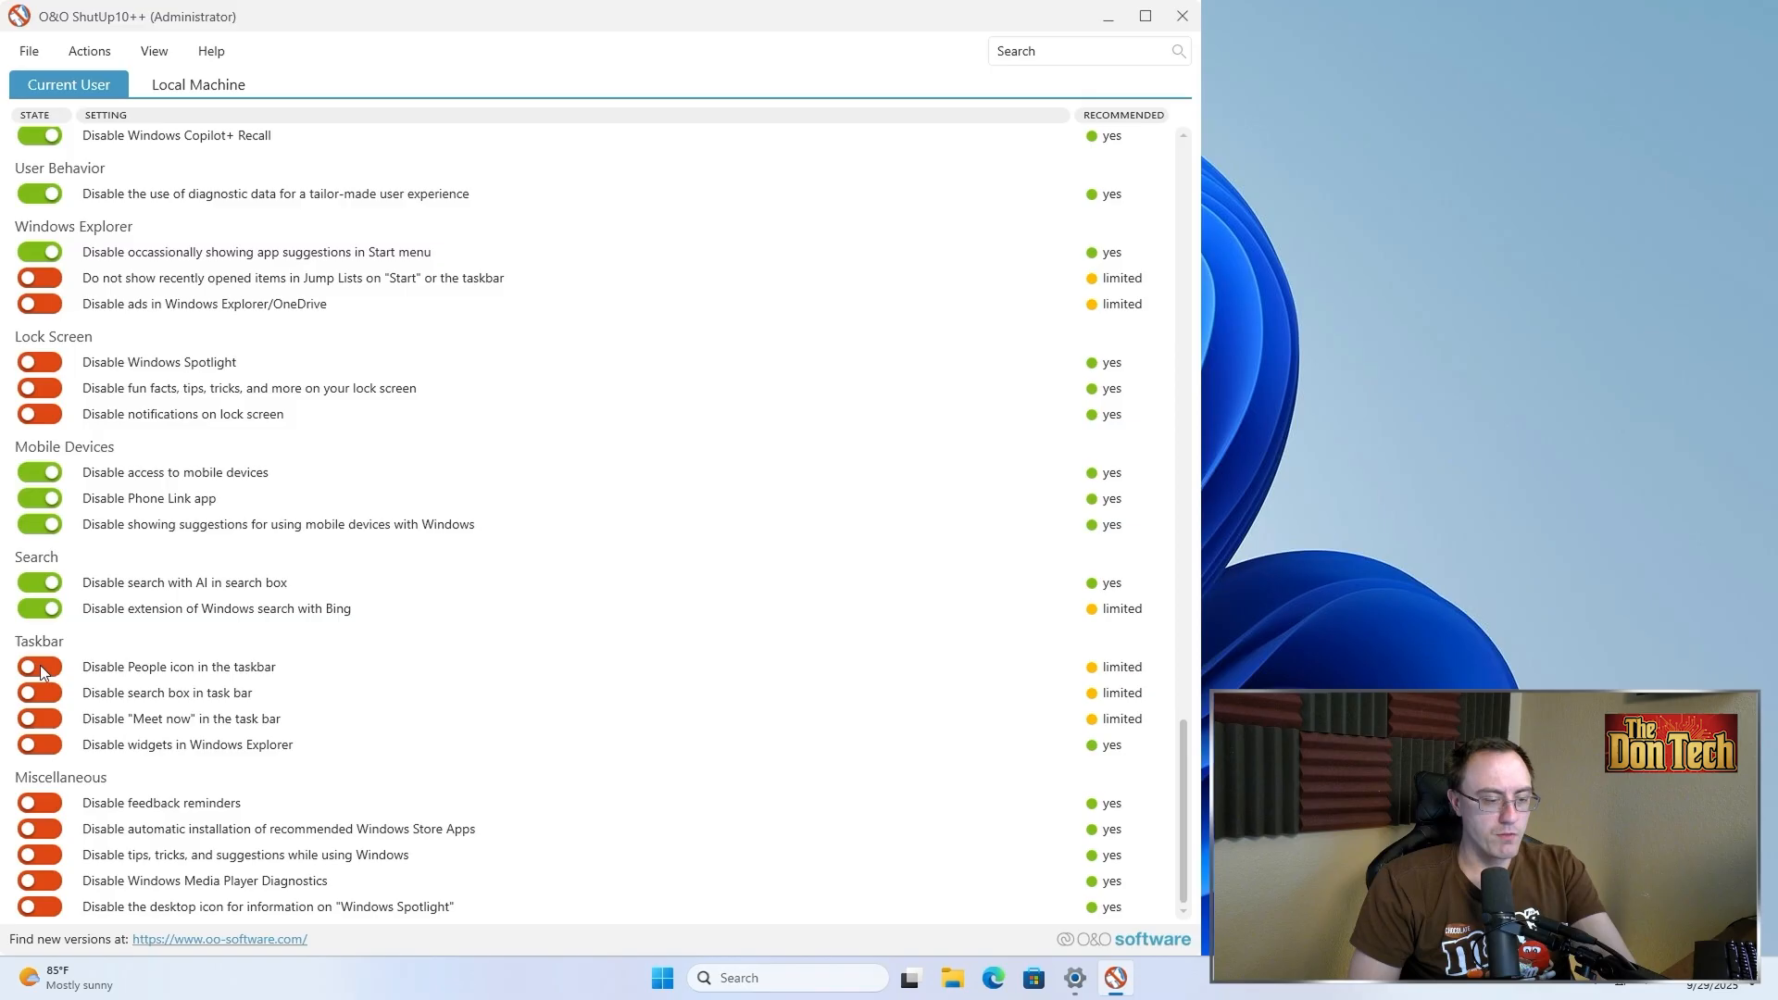
left_click(41, 666)
left_click(40, 721)
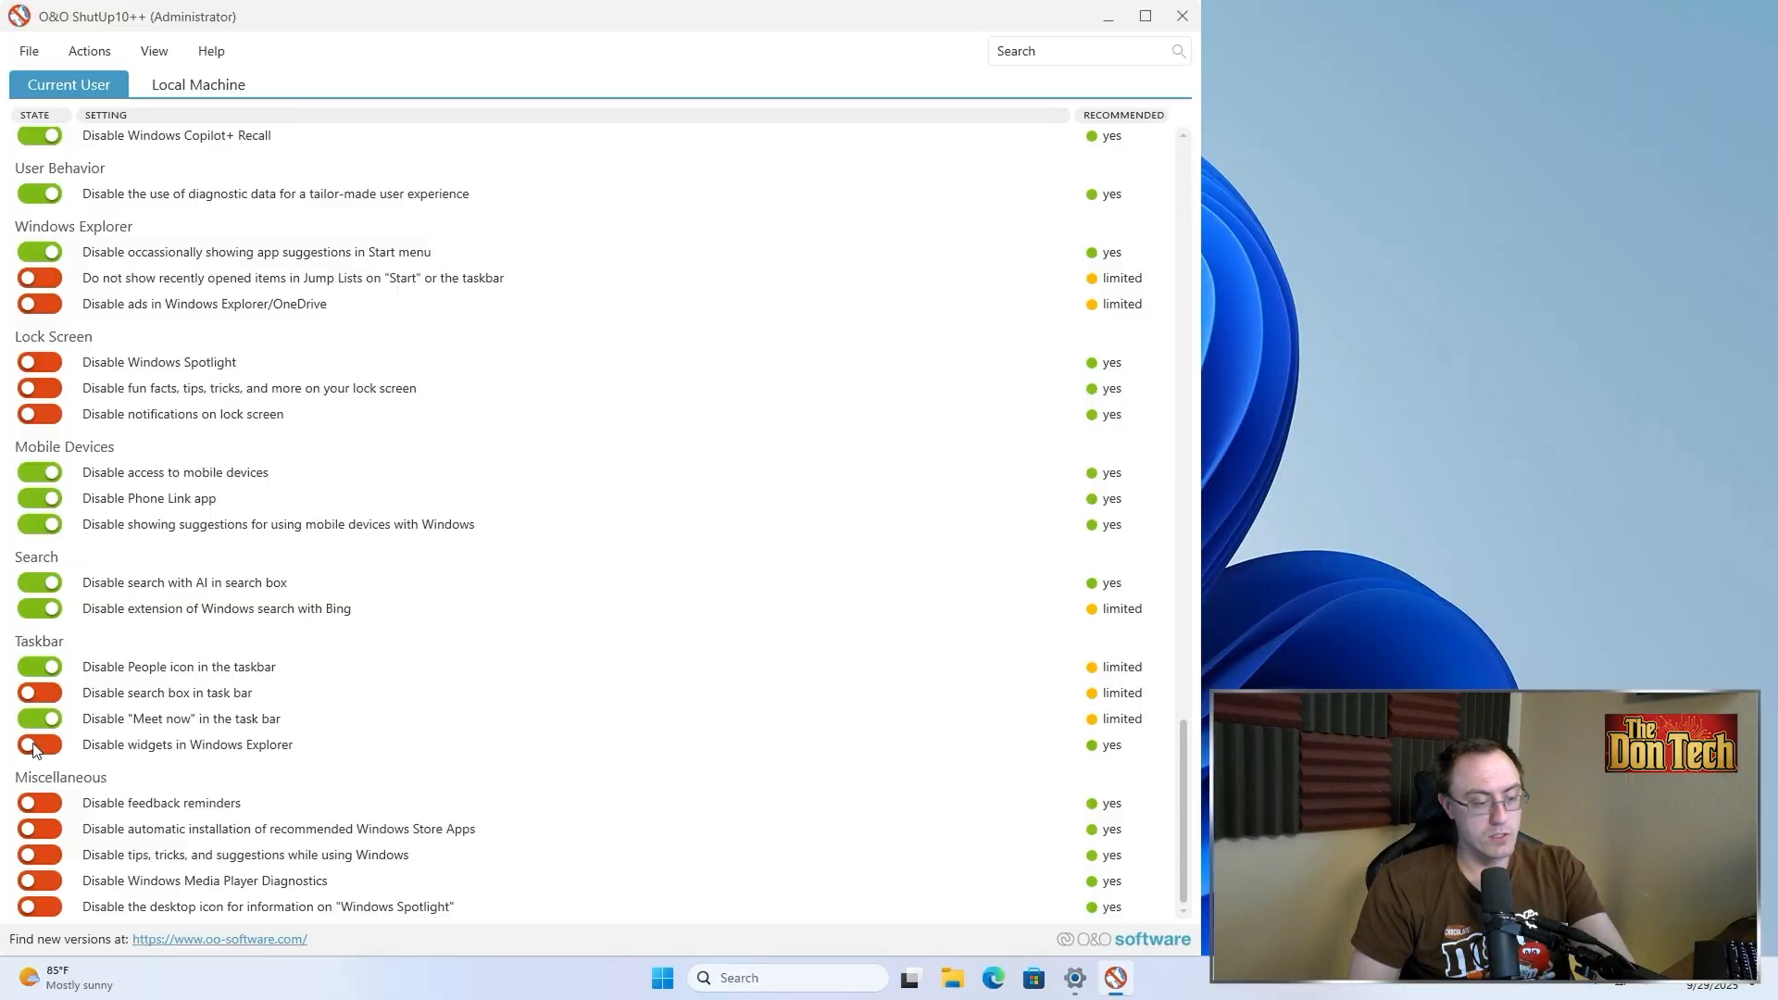
Turn on all five Miscellaneous toggles, from feedback reminders to the Windows Spotlight desktop icon
left_click(42, 804)
left_click(44, 830)
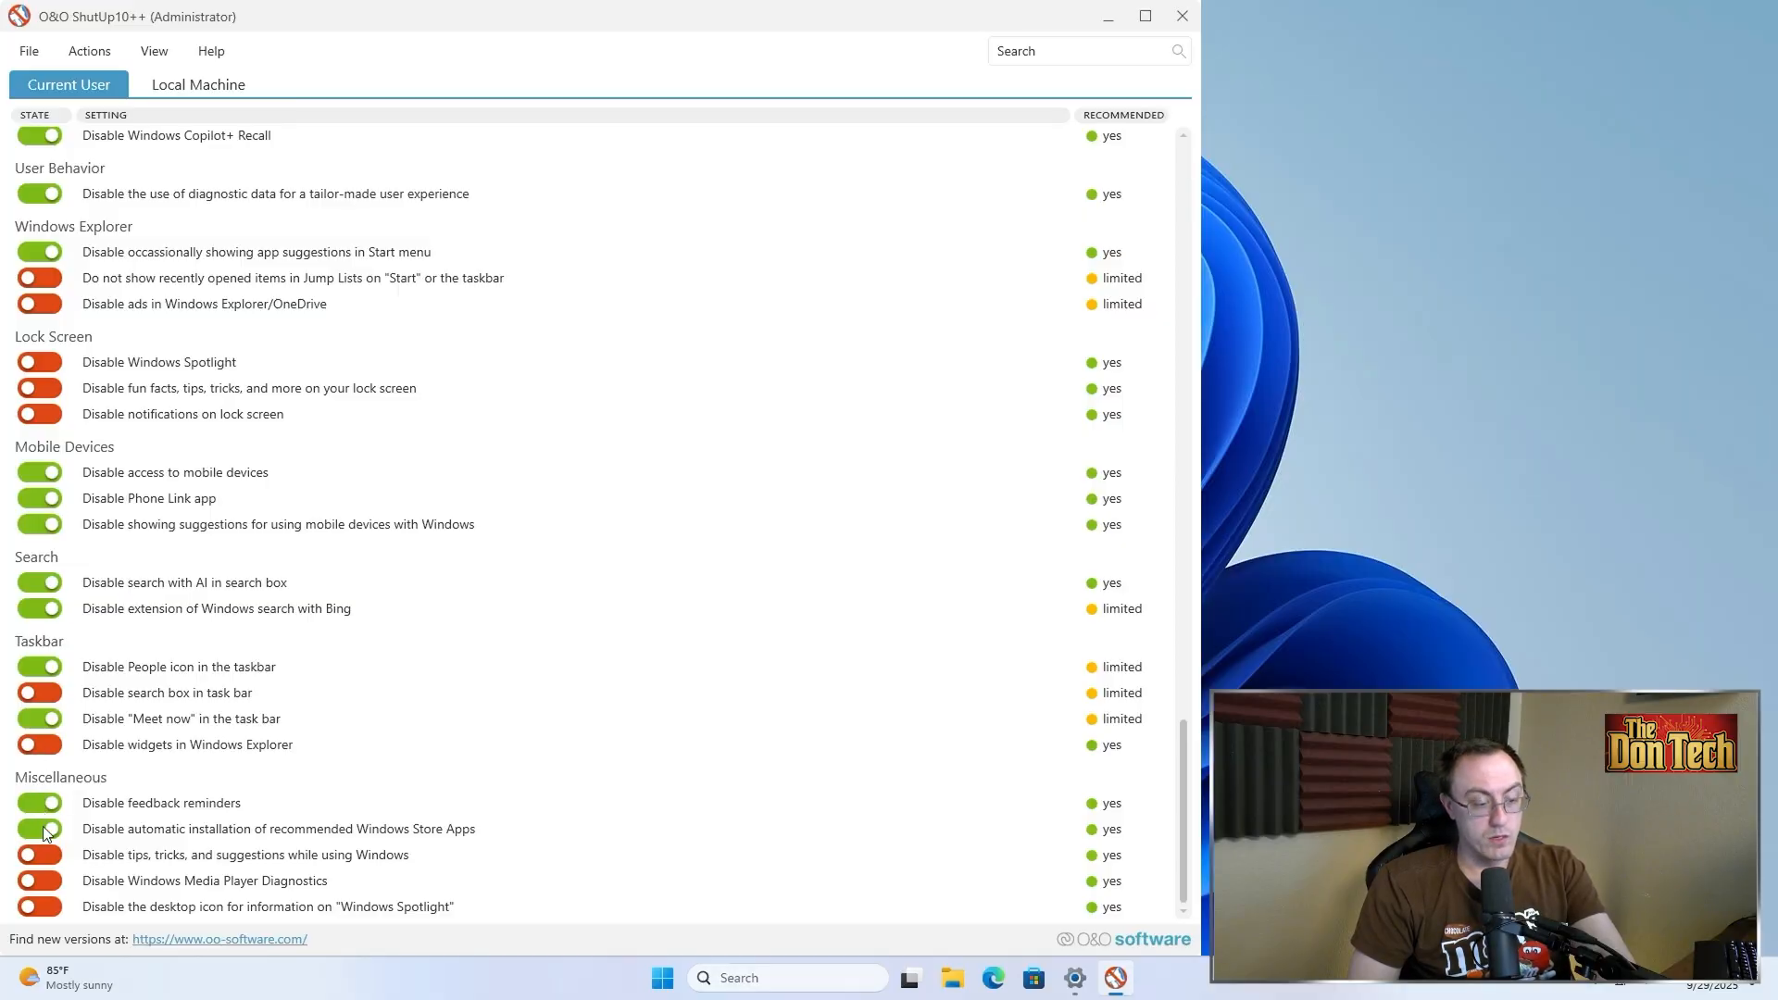
left_click(49, 880)
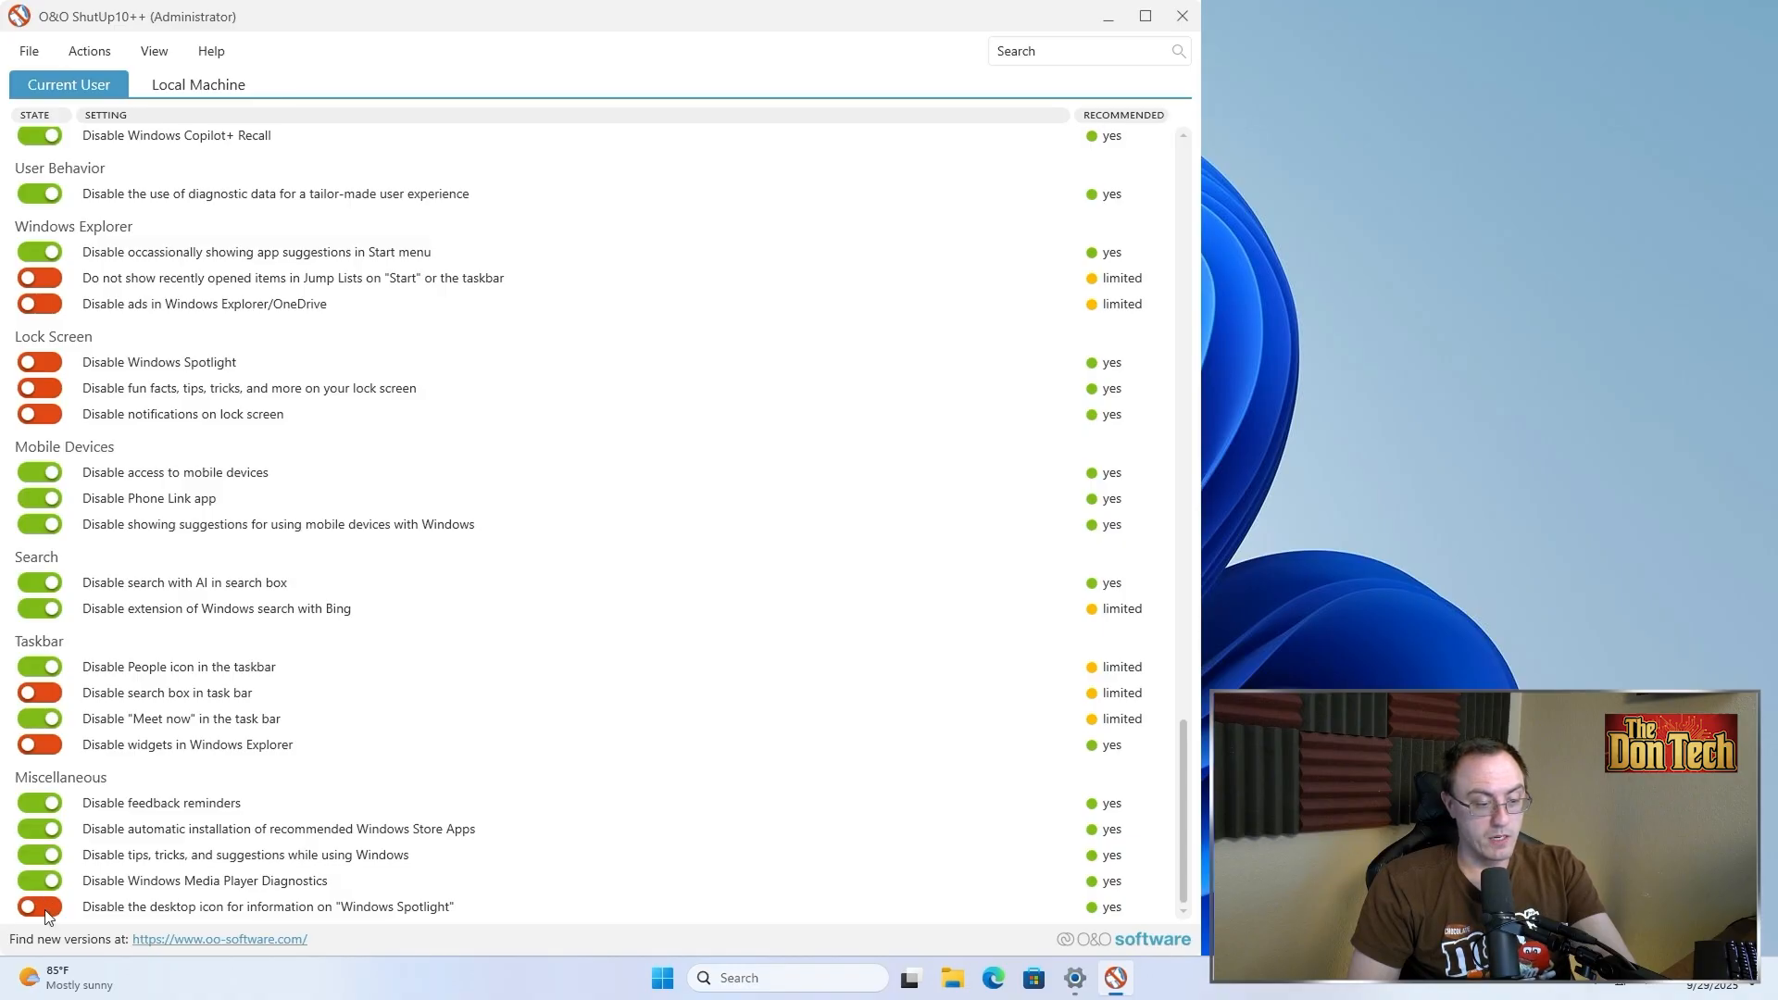
left_click(44, 908)
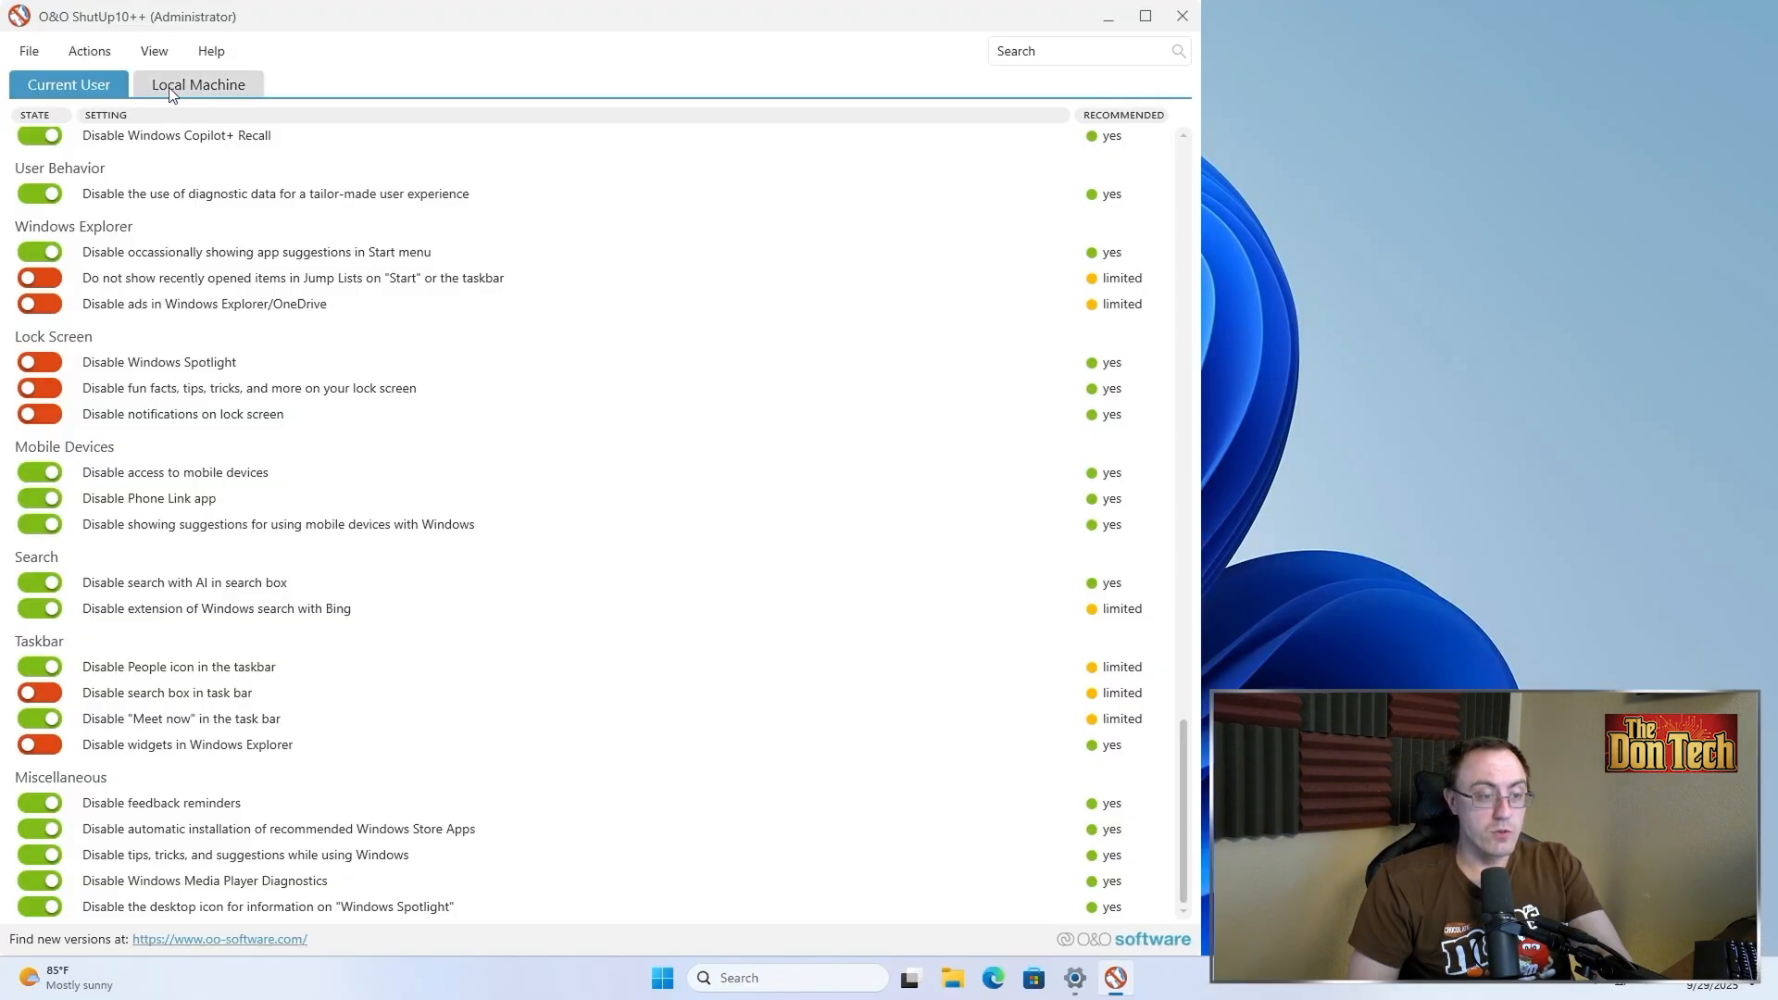
Apply only the recommended settings on the Local Machine tab and acknowledge the confirmation
left_click(169, 90)
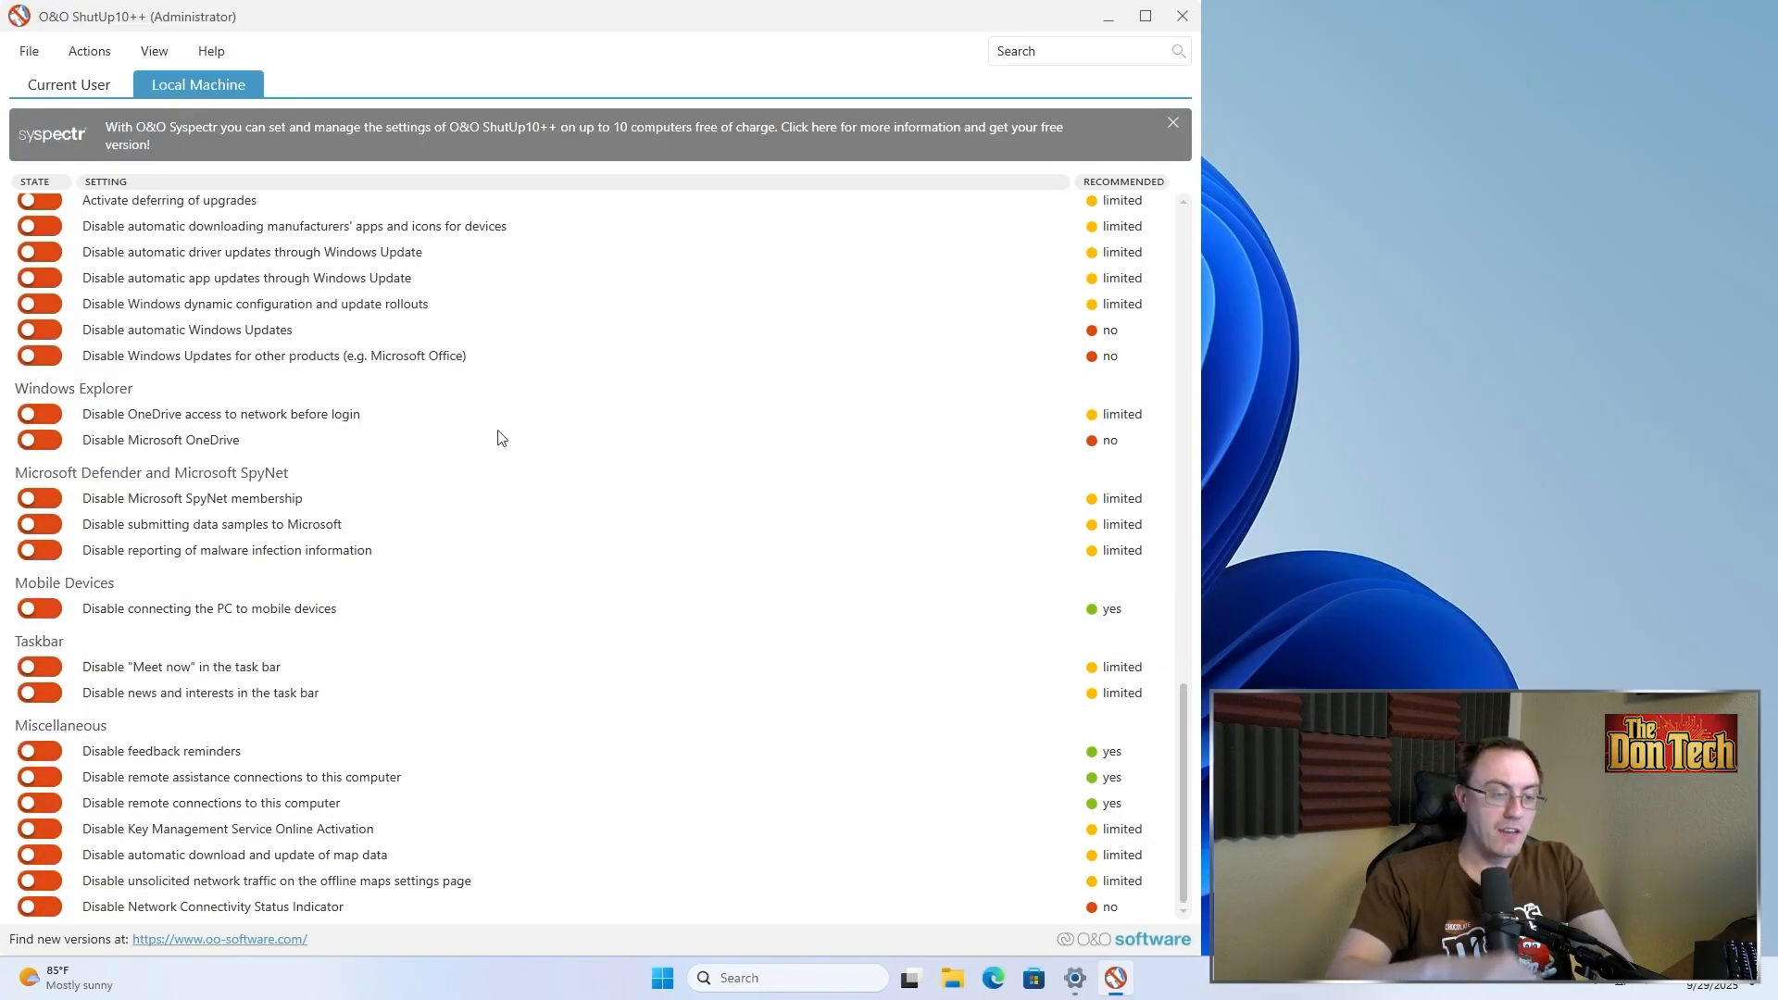
scroll(500, 438, "up", 20)
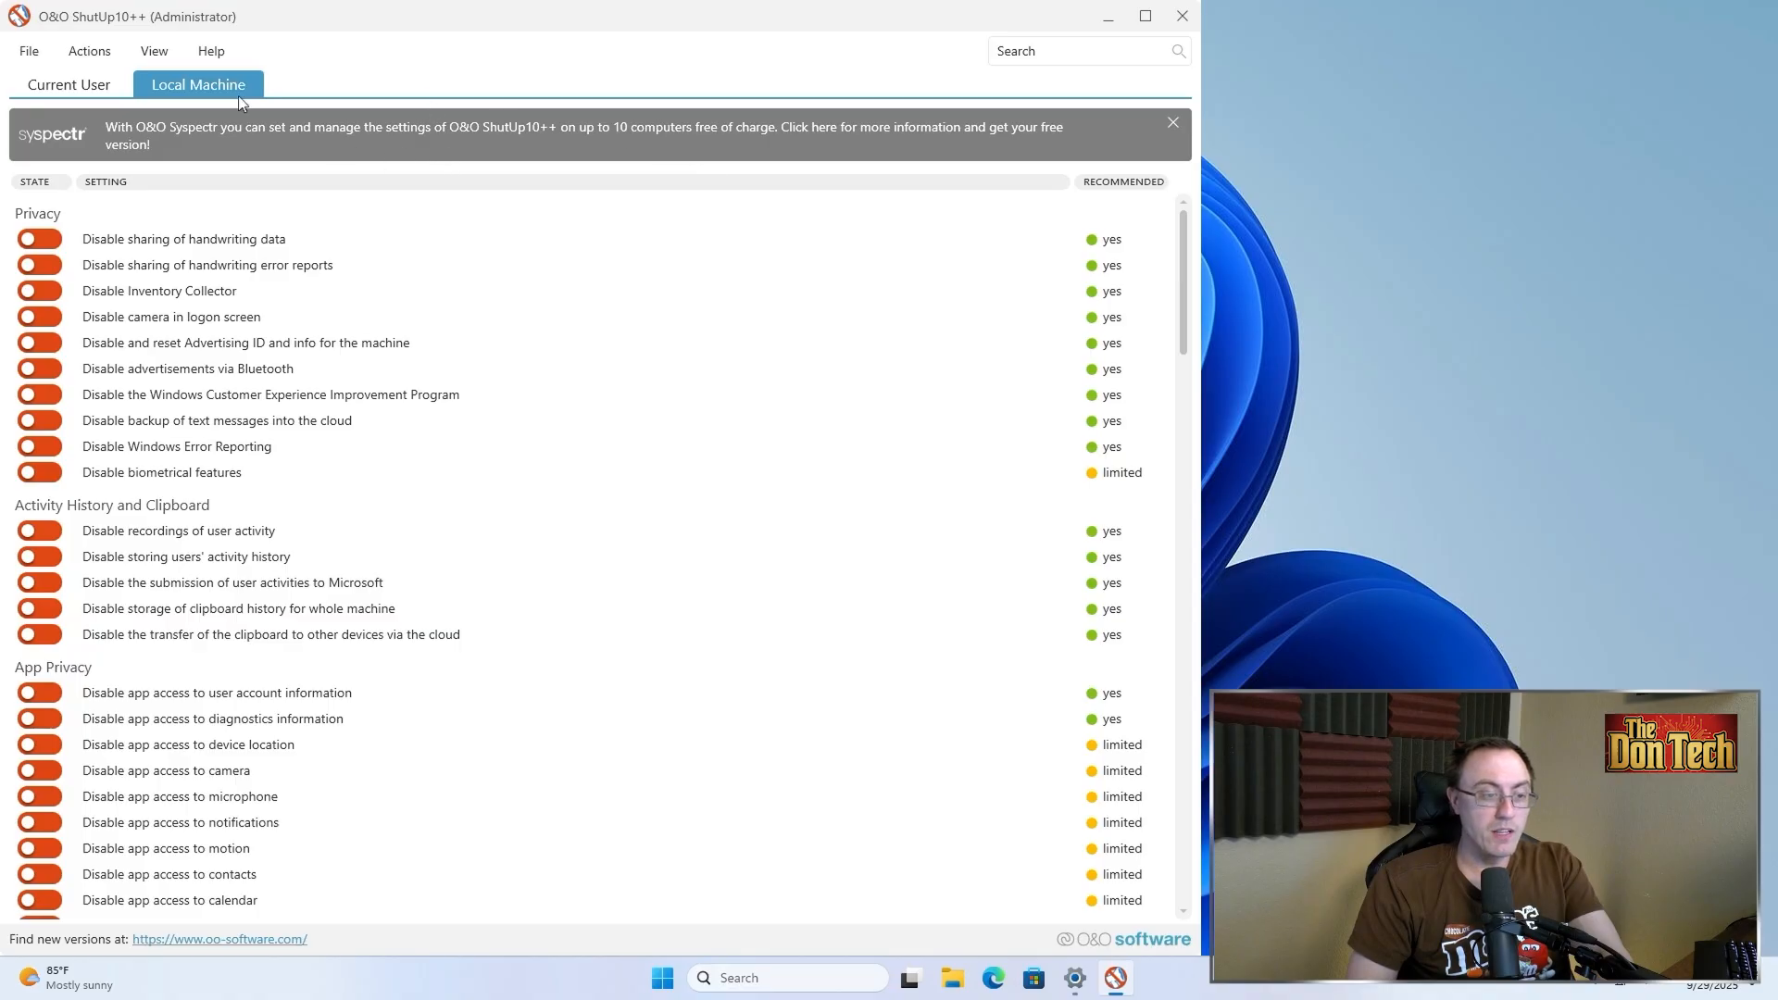
left_click(88, 51)
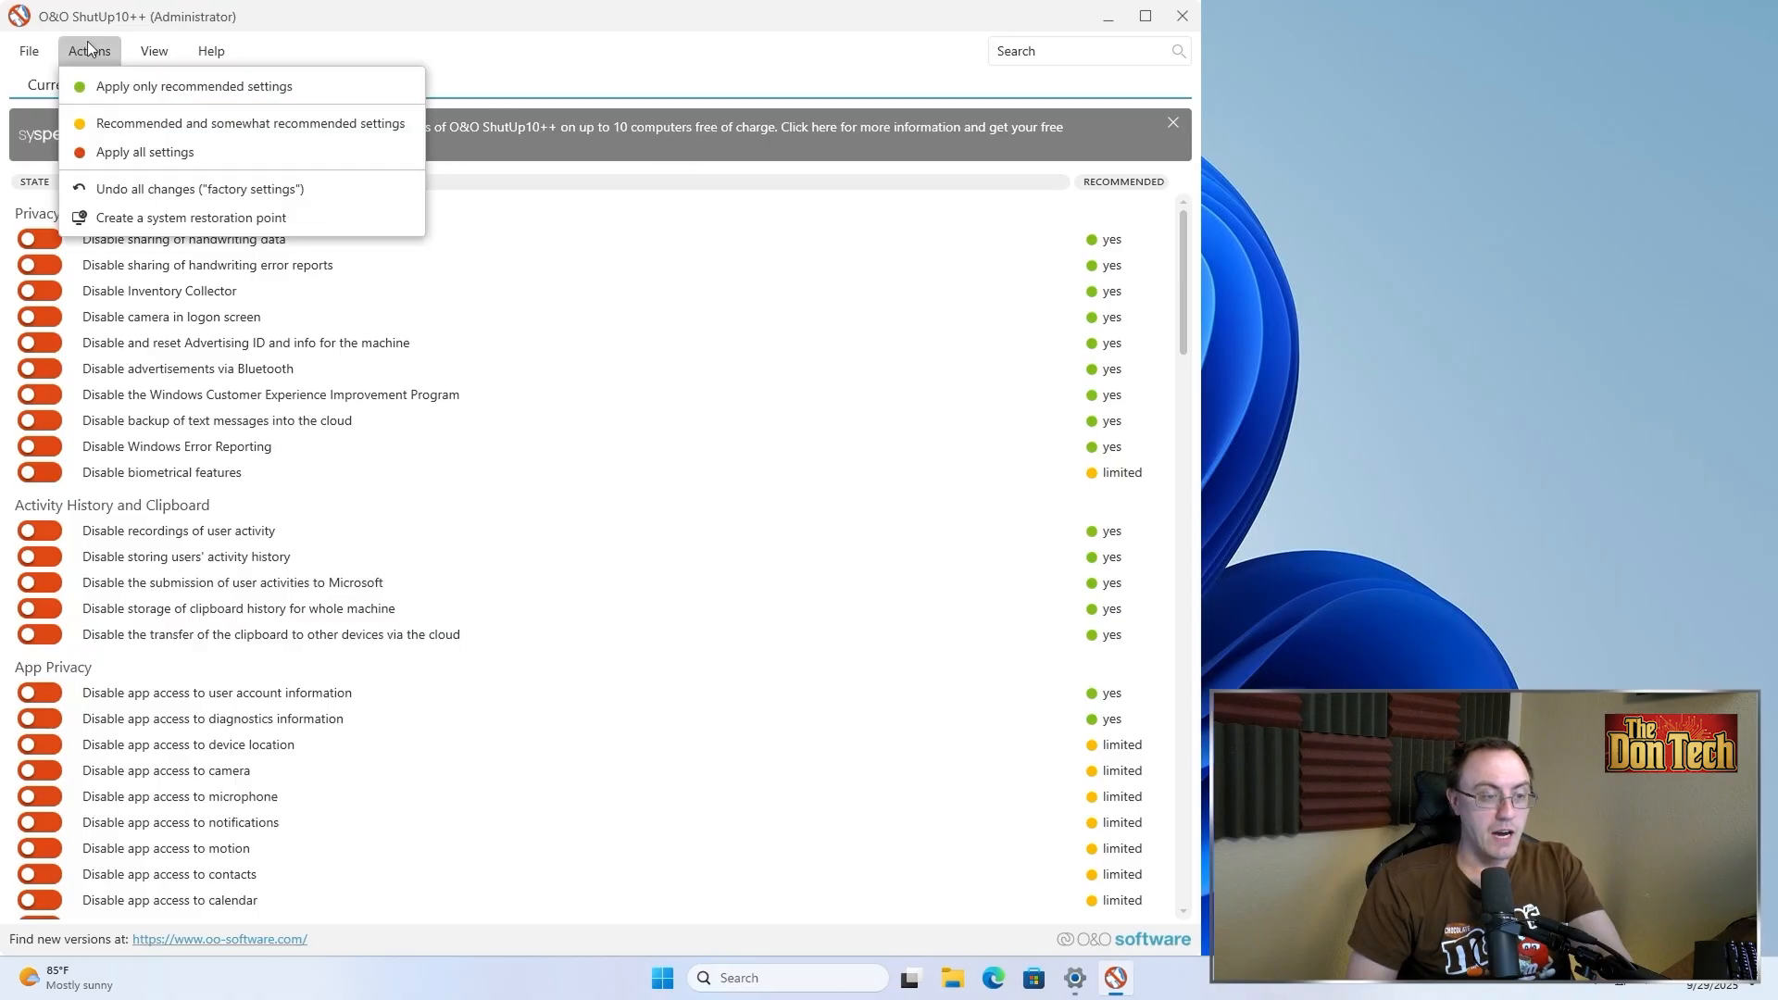
left_click(108, 86)
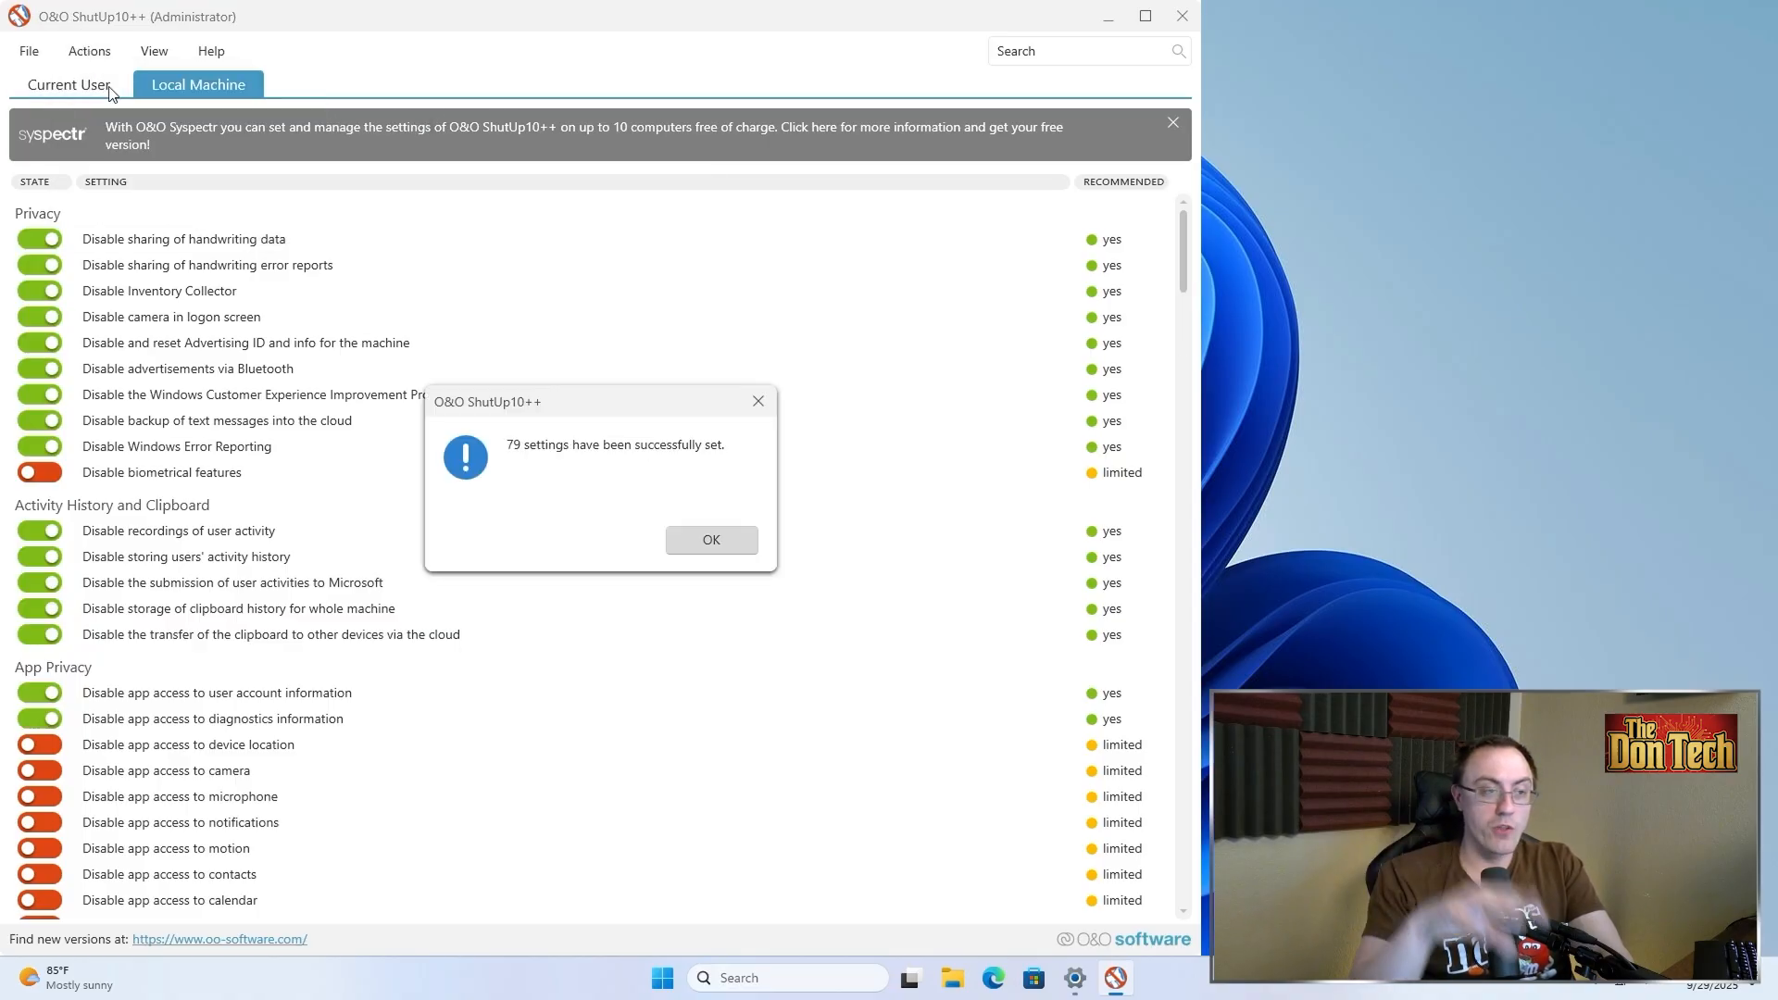
left_click(681, 544)
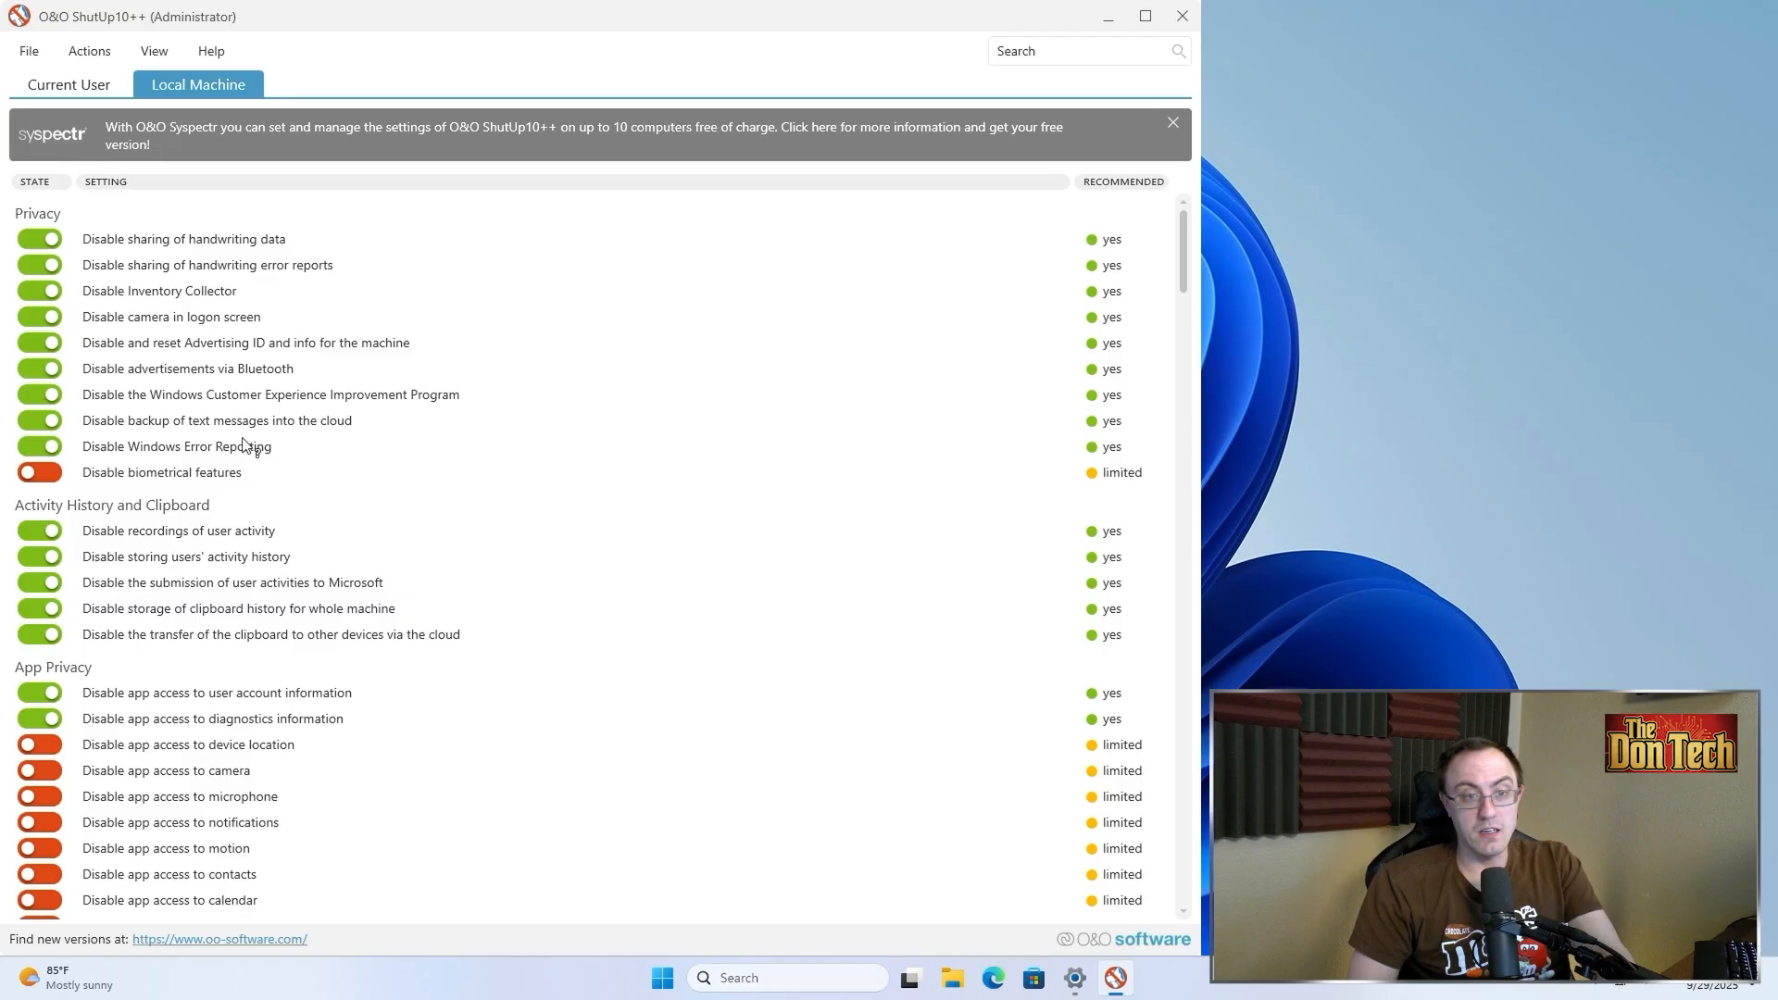
Turn on the Location Services toggle disabling sensors for locating the system and its orientation
scroll(310, 536, "down", 5)
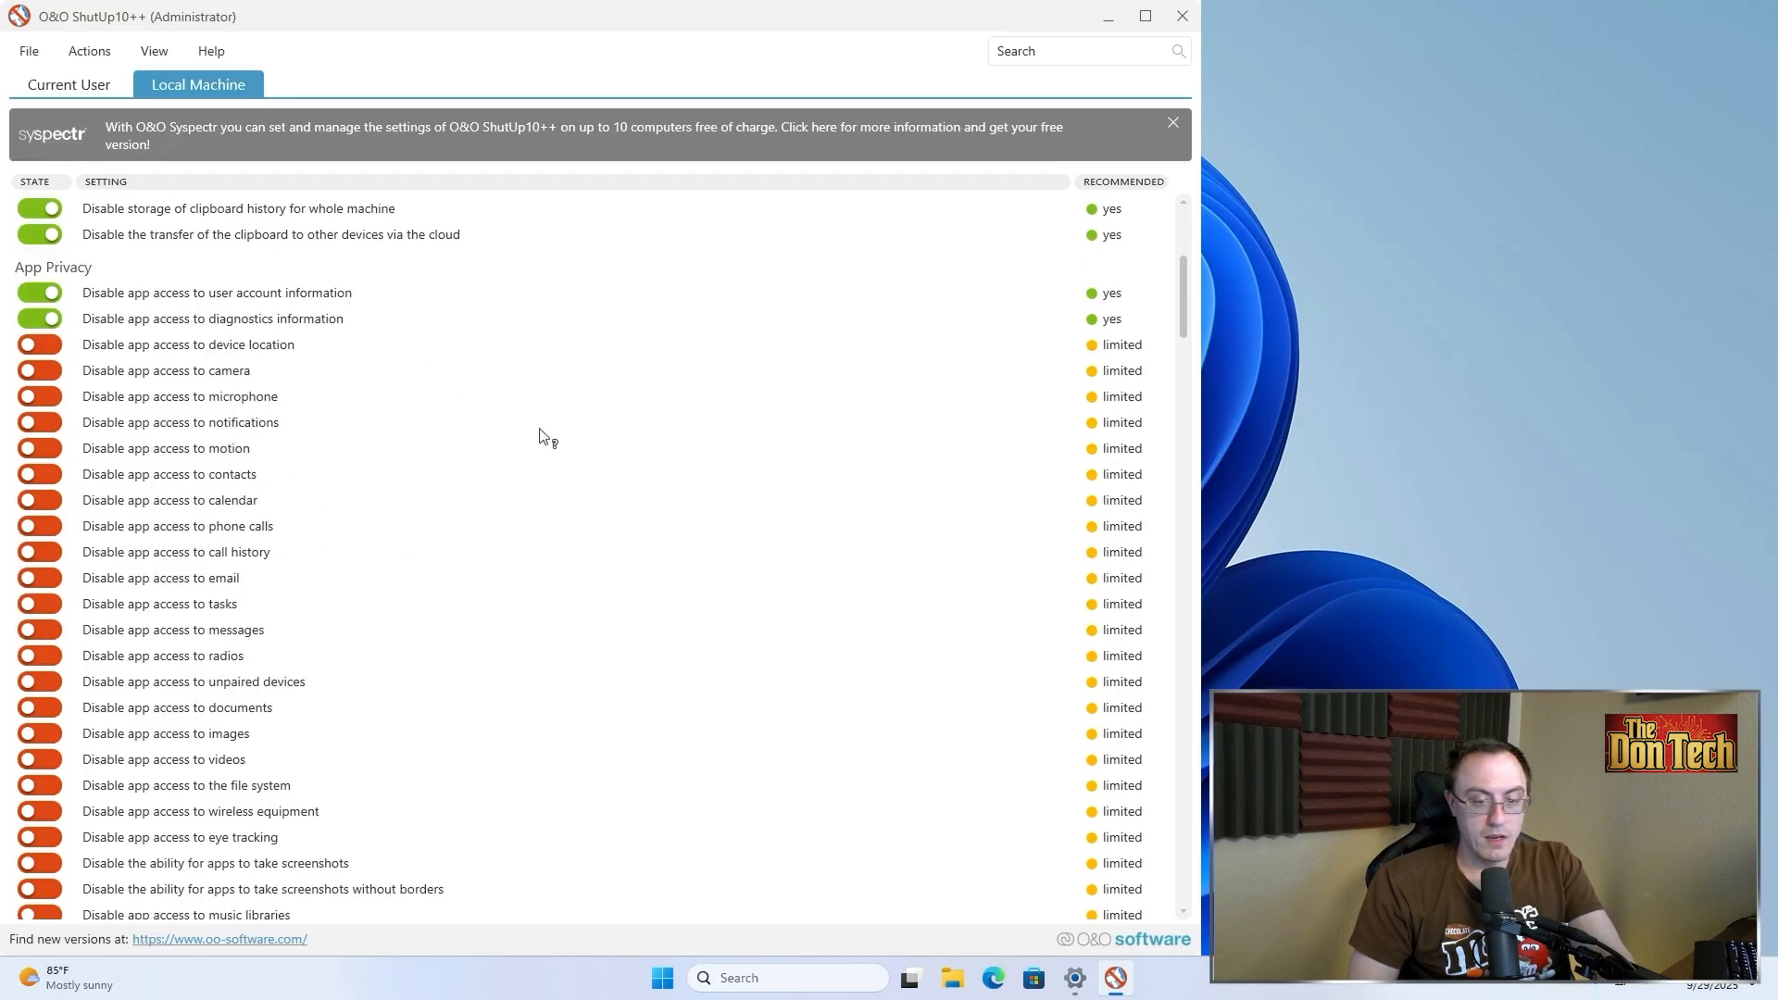
scroll(207, 431, "down", 9)
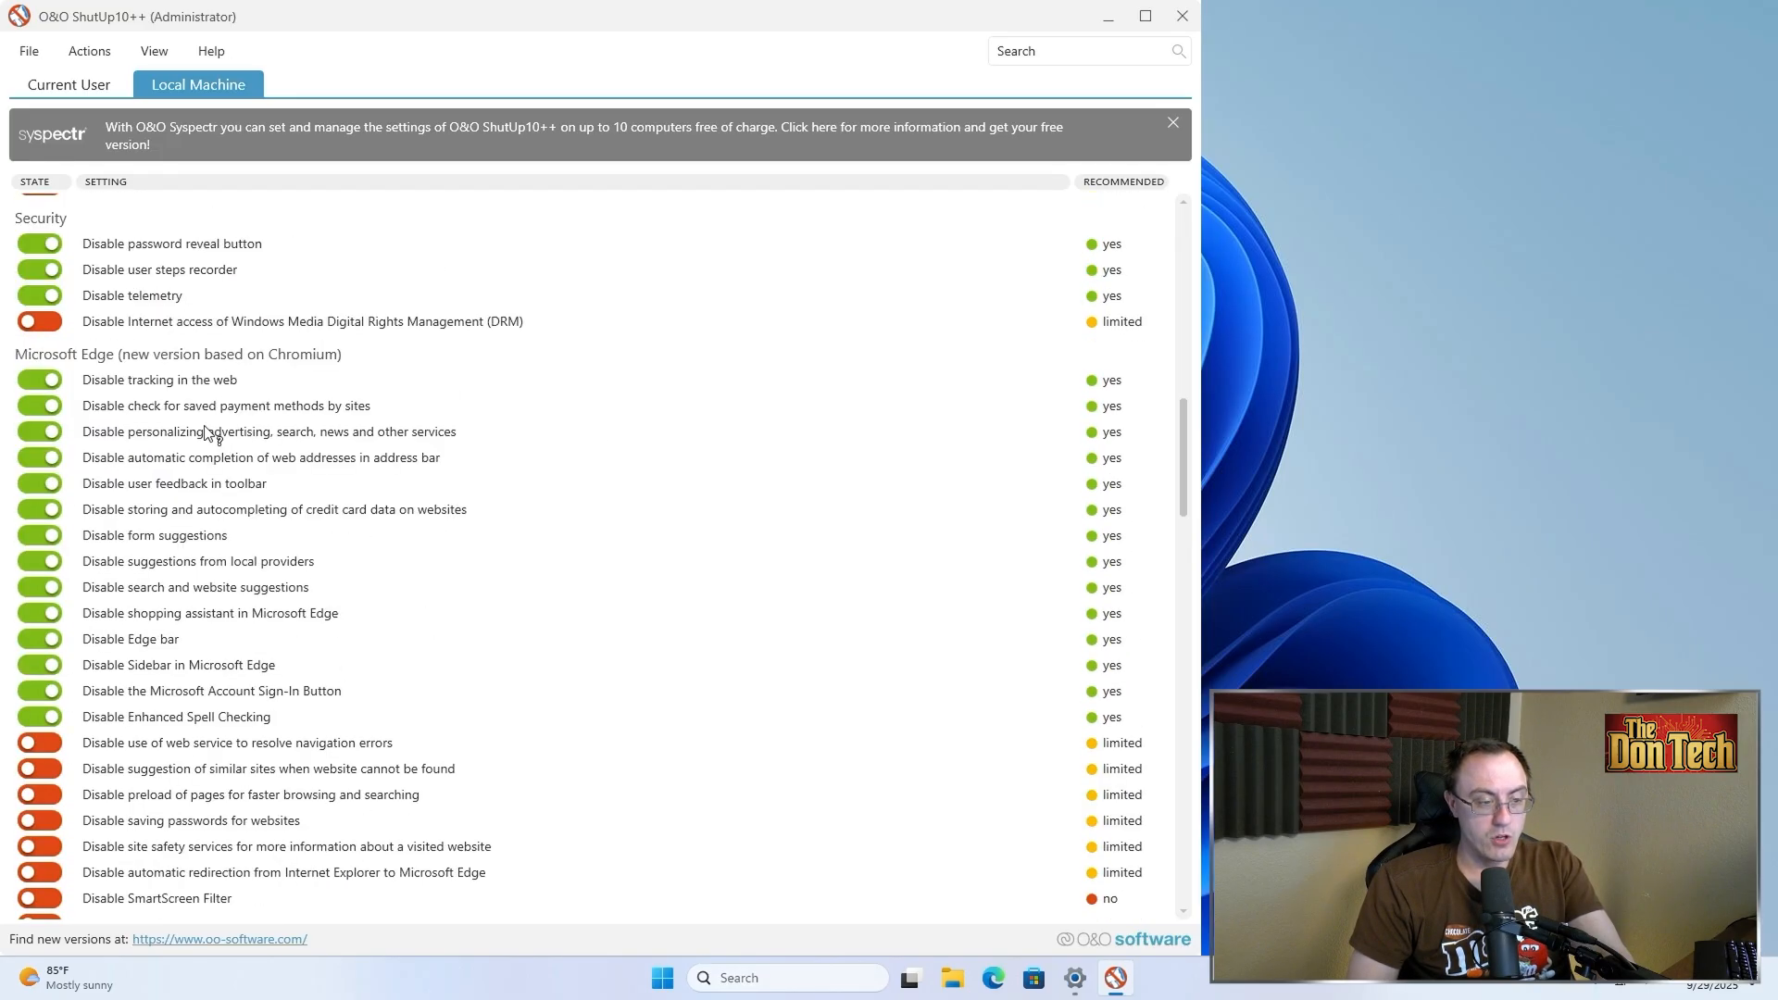
scroll(185, 364, "down", 5)
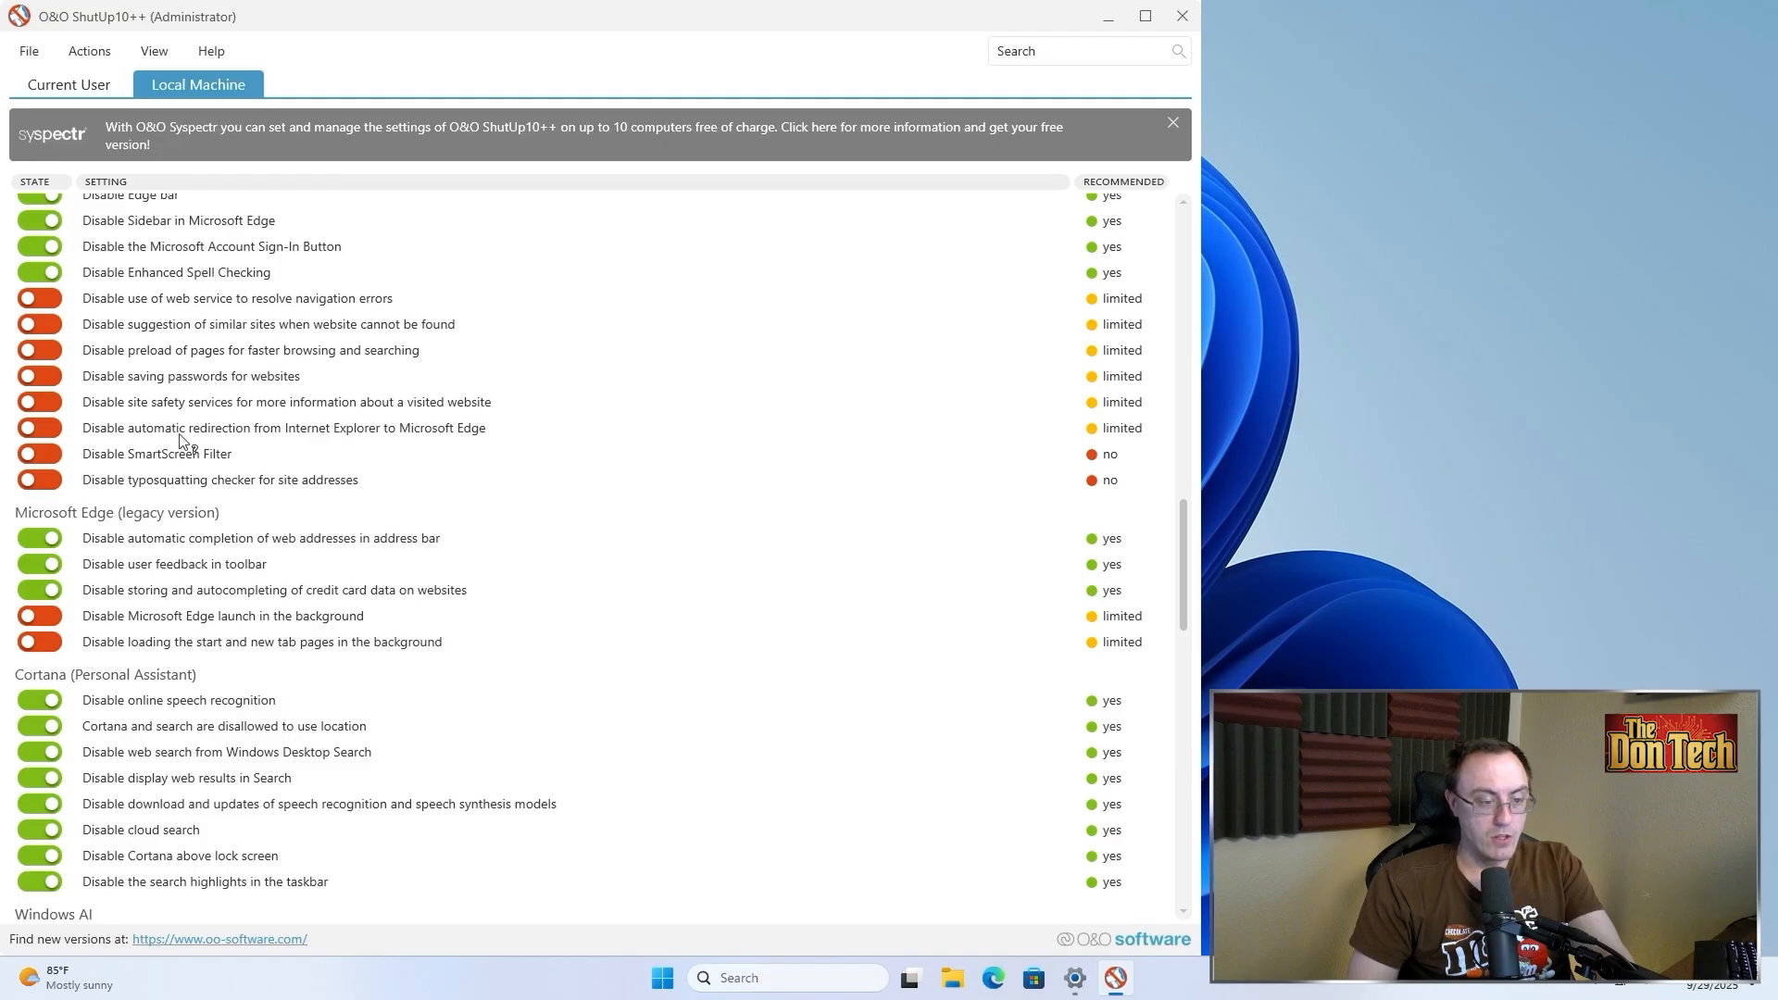
scroll(180, 440, "down", 12)
scroll(148, 454, "up", 3)
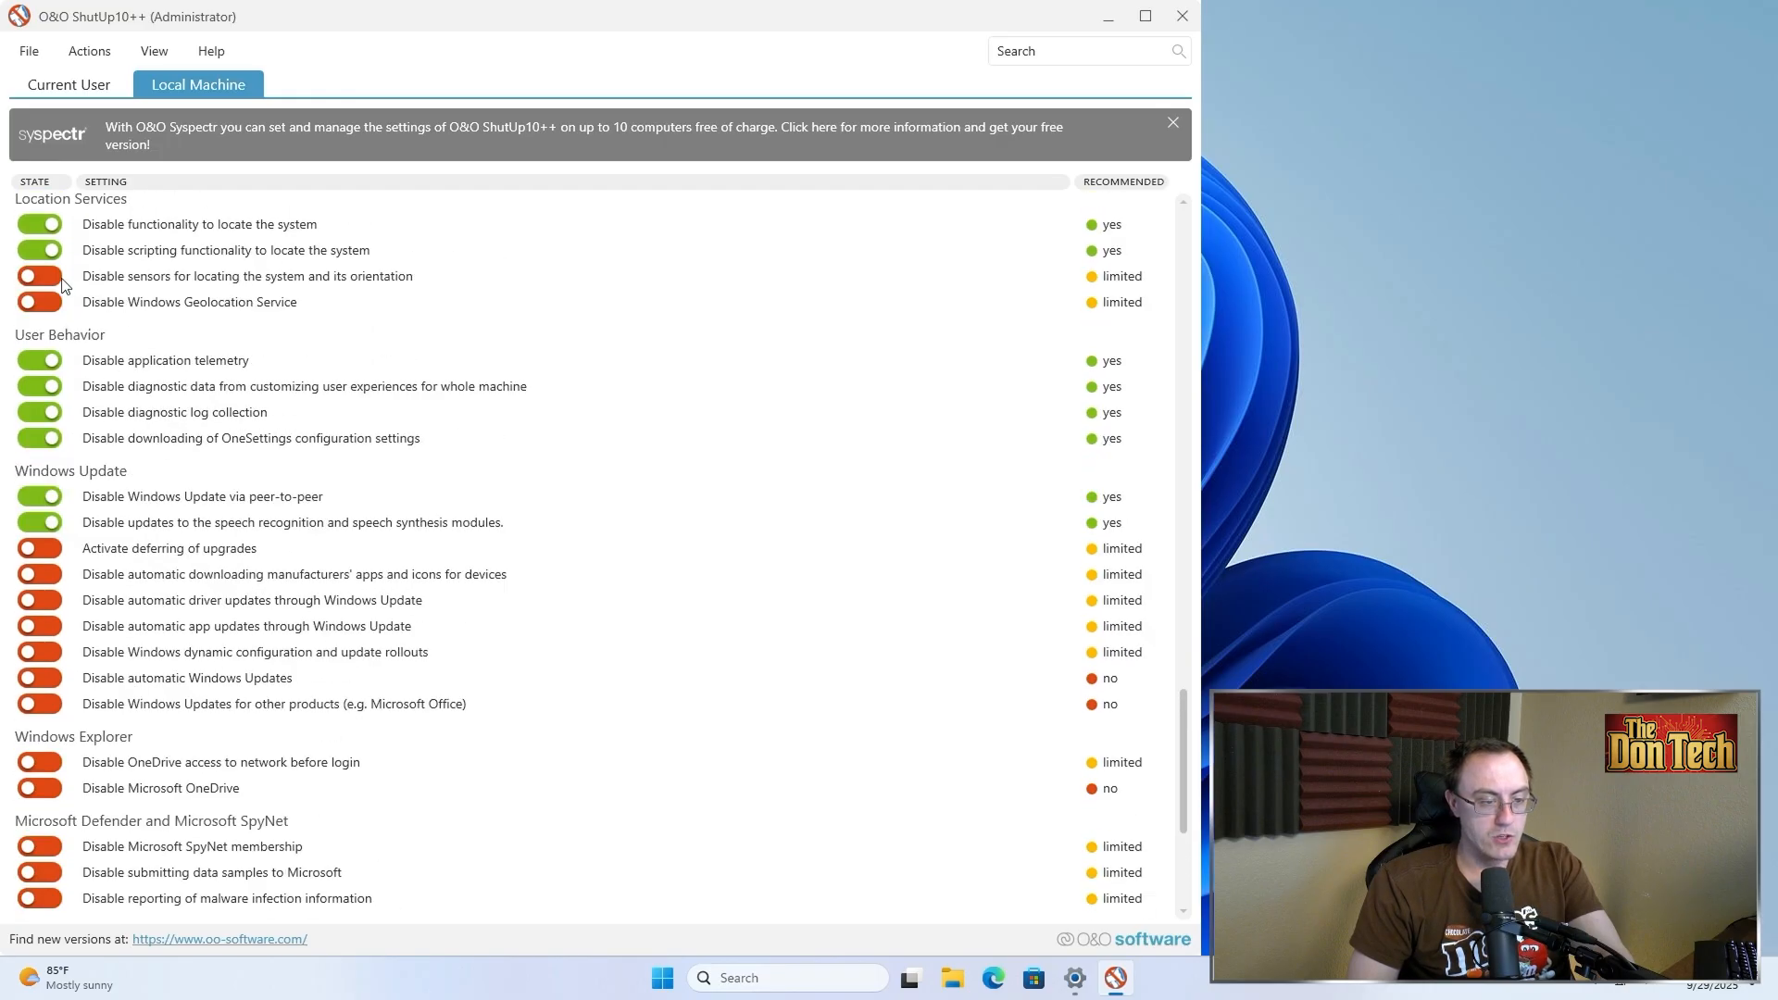
left_click(40, 276)
scroll(92, 334, "down", 1)
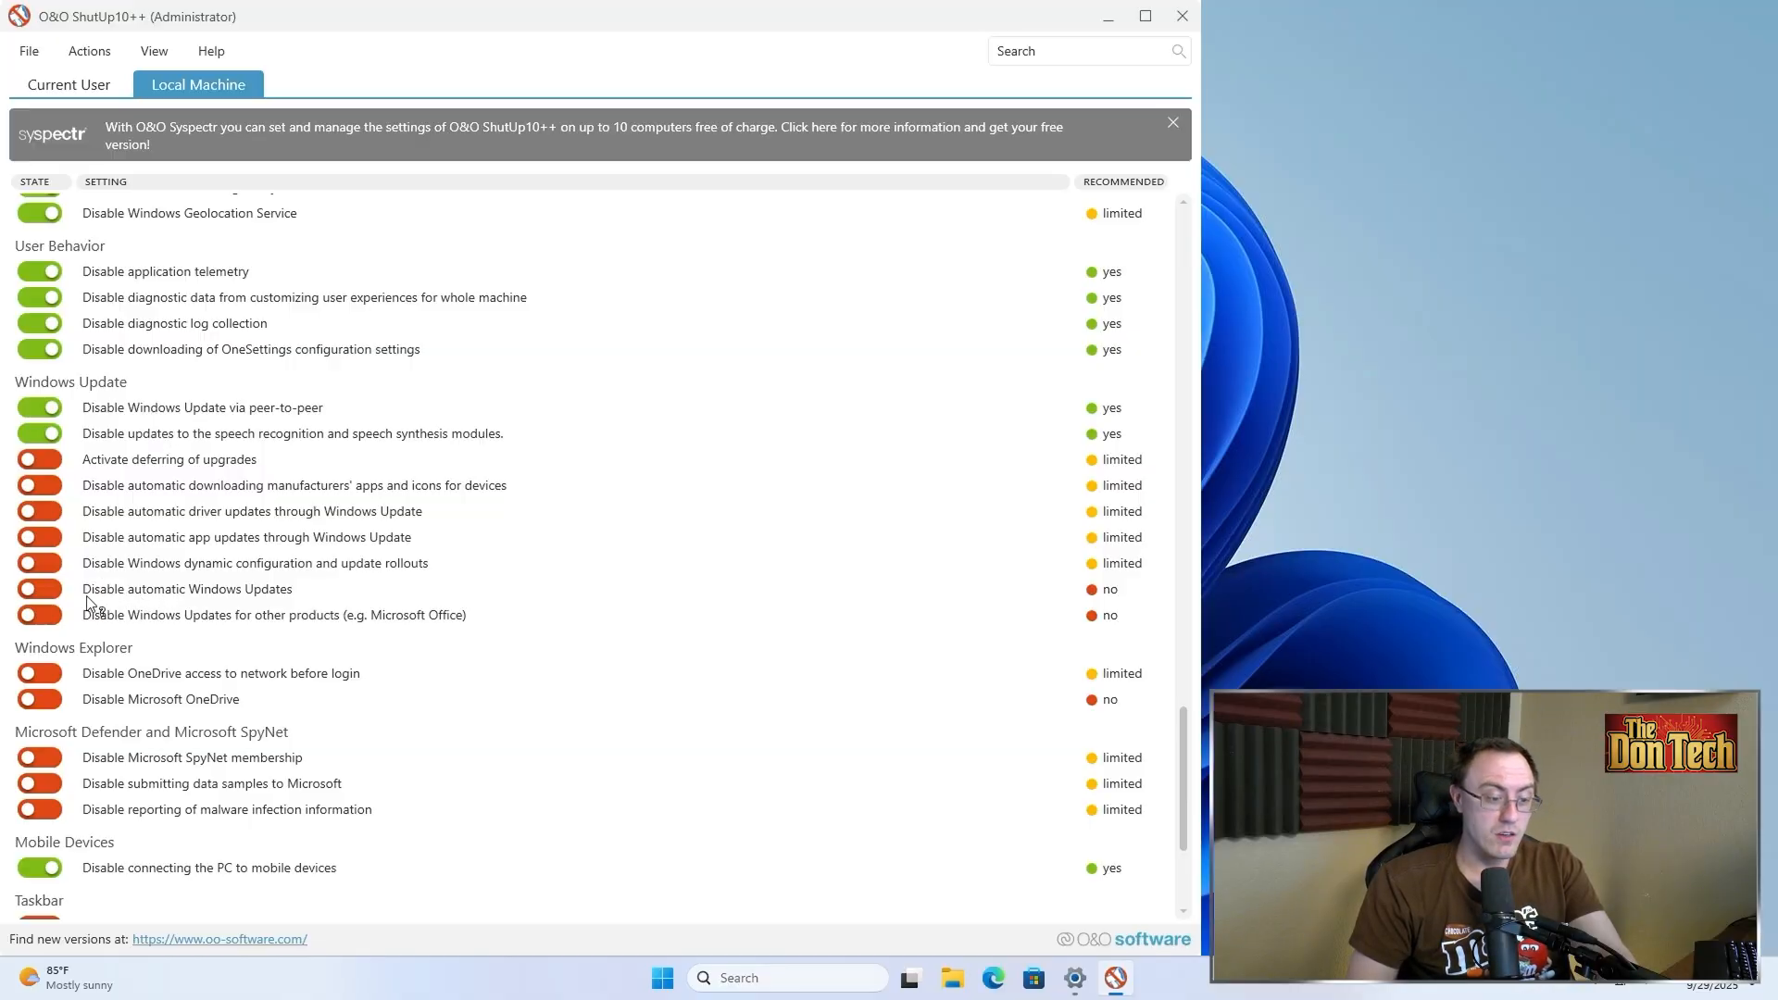
scroll(556, 607, "up", 15)
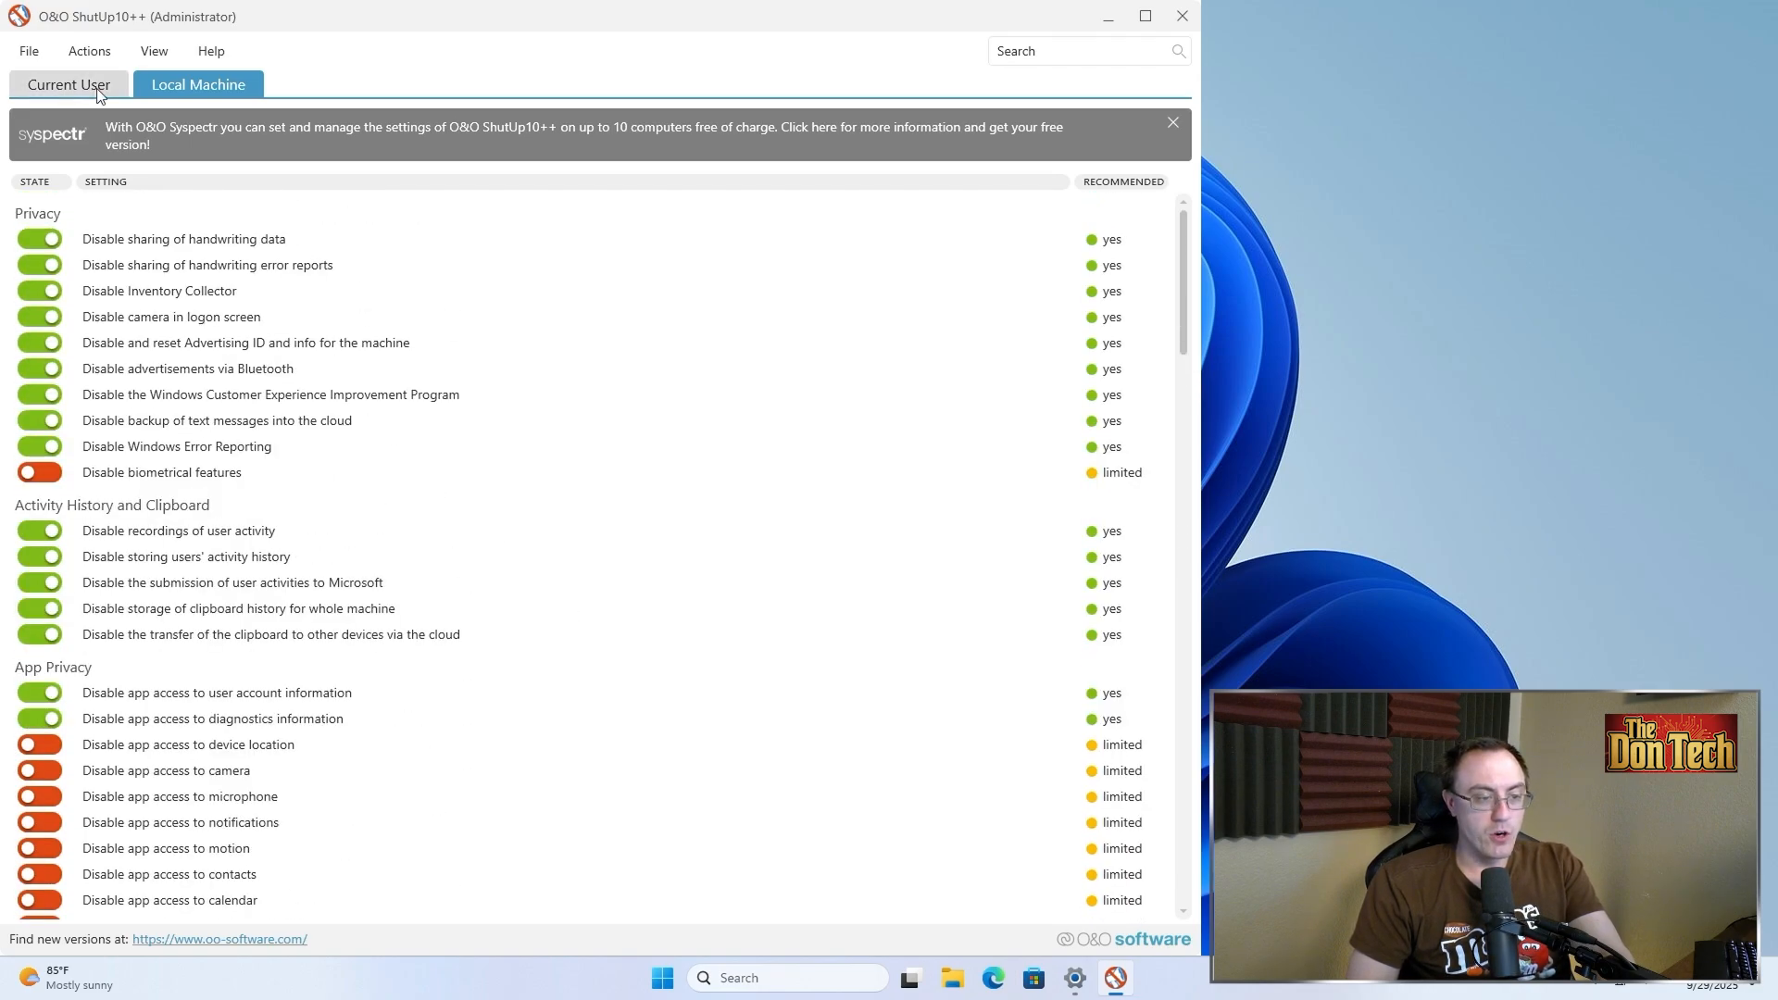
left_click(70, 85)
left_click(176, 92)
left_click(1183, 16)
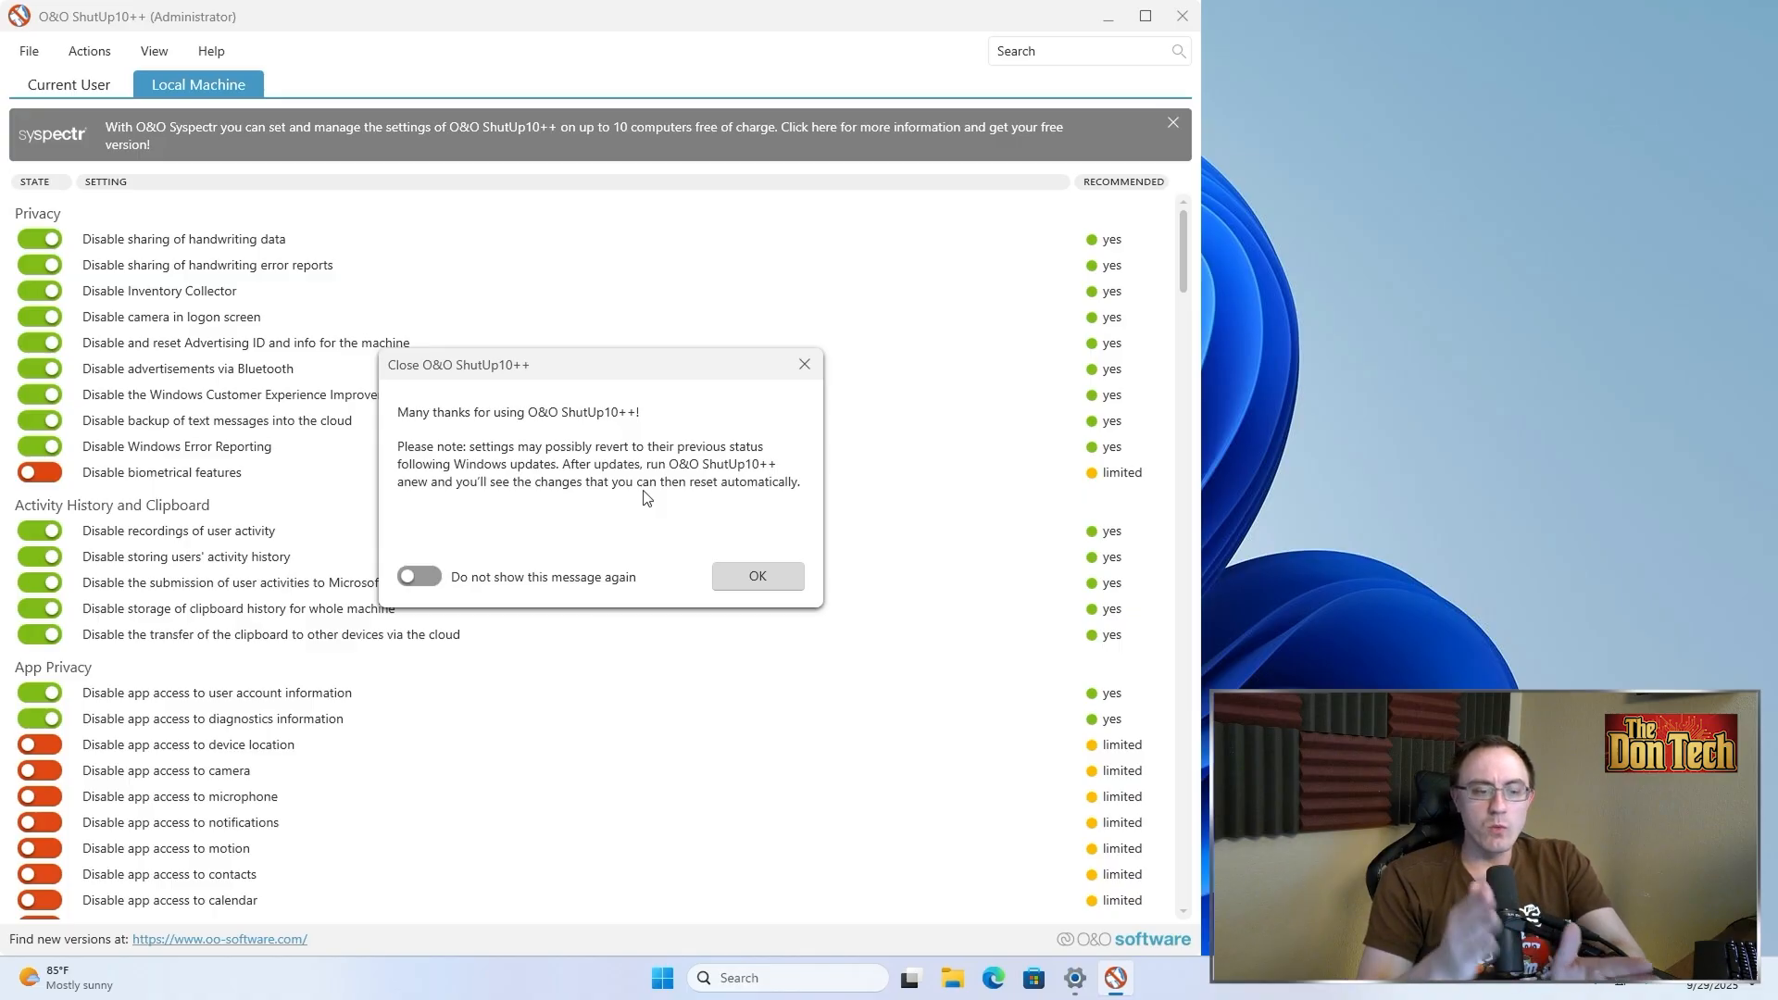
left_click(805, 367)
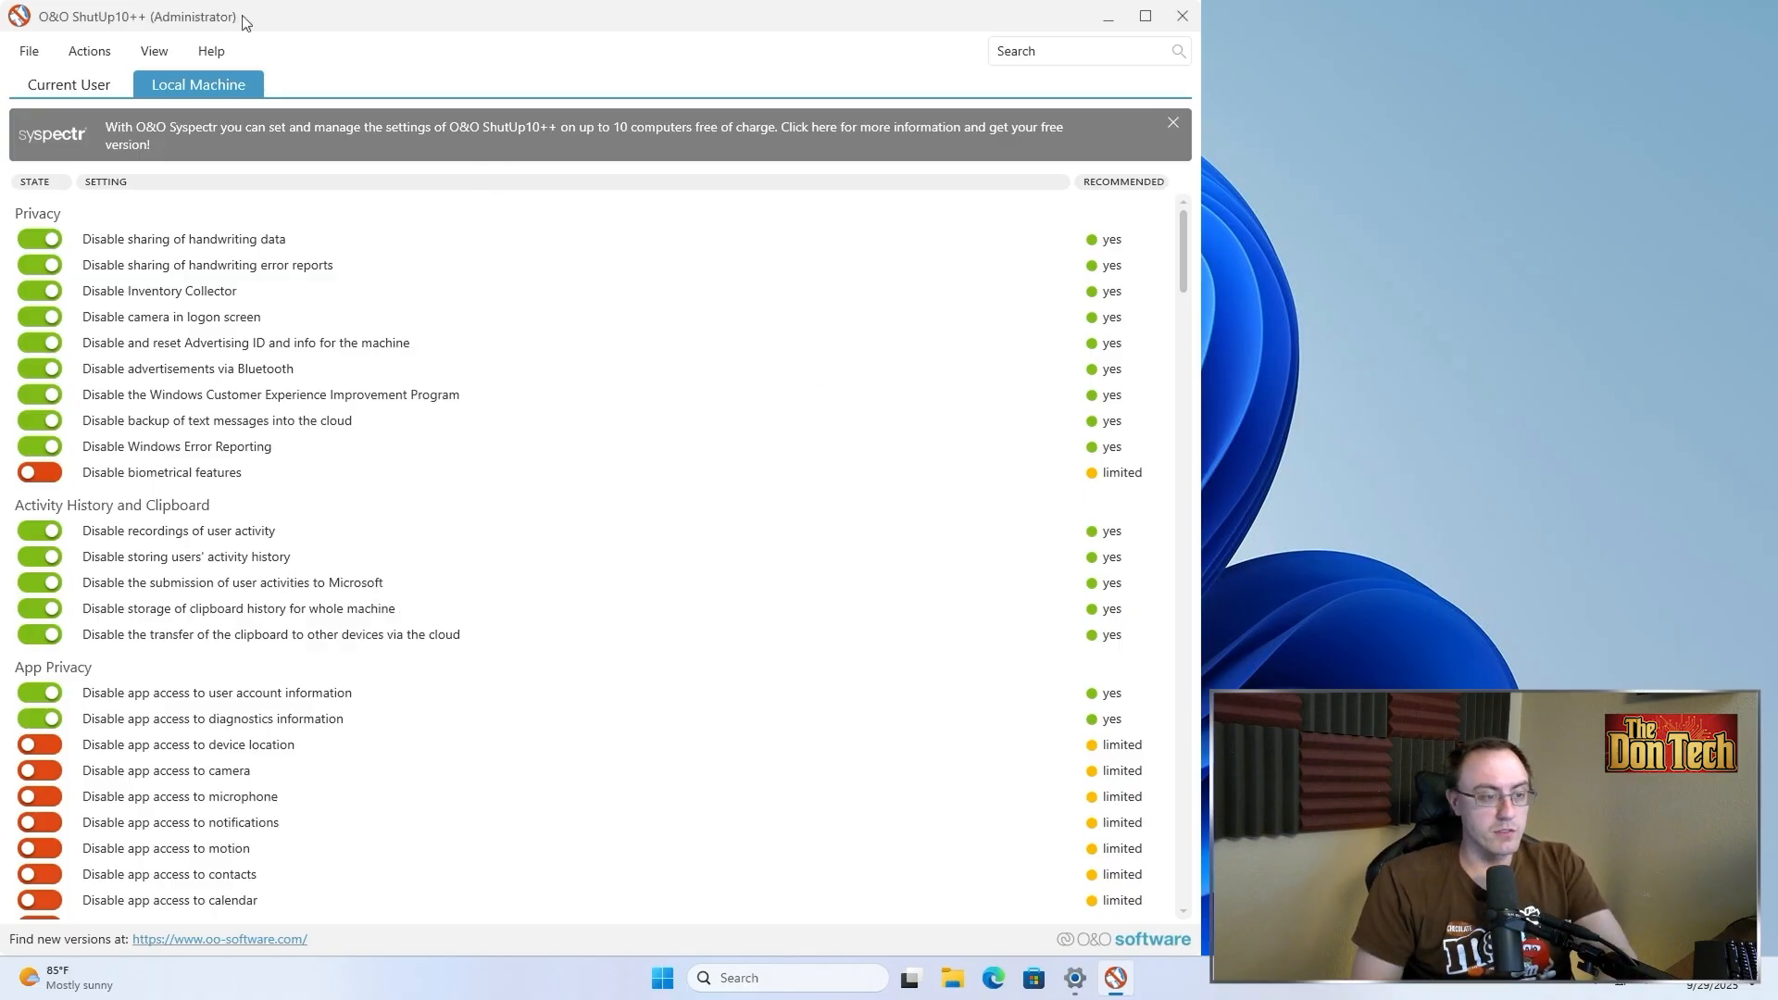
Export the settings as ooshutup10 config file to the Desktop
left_click(33, 50)
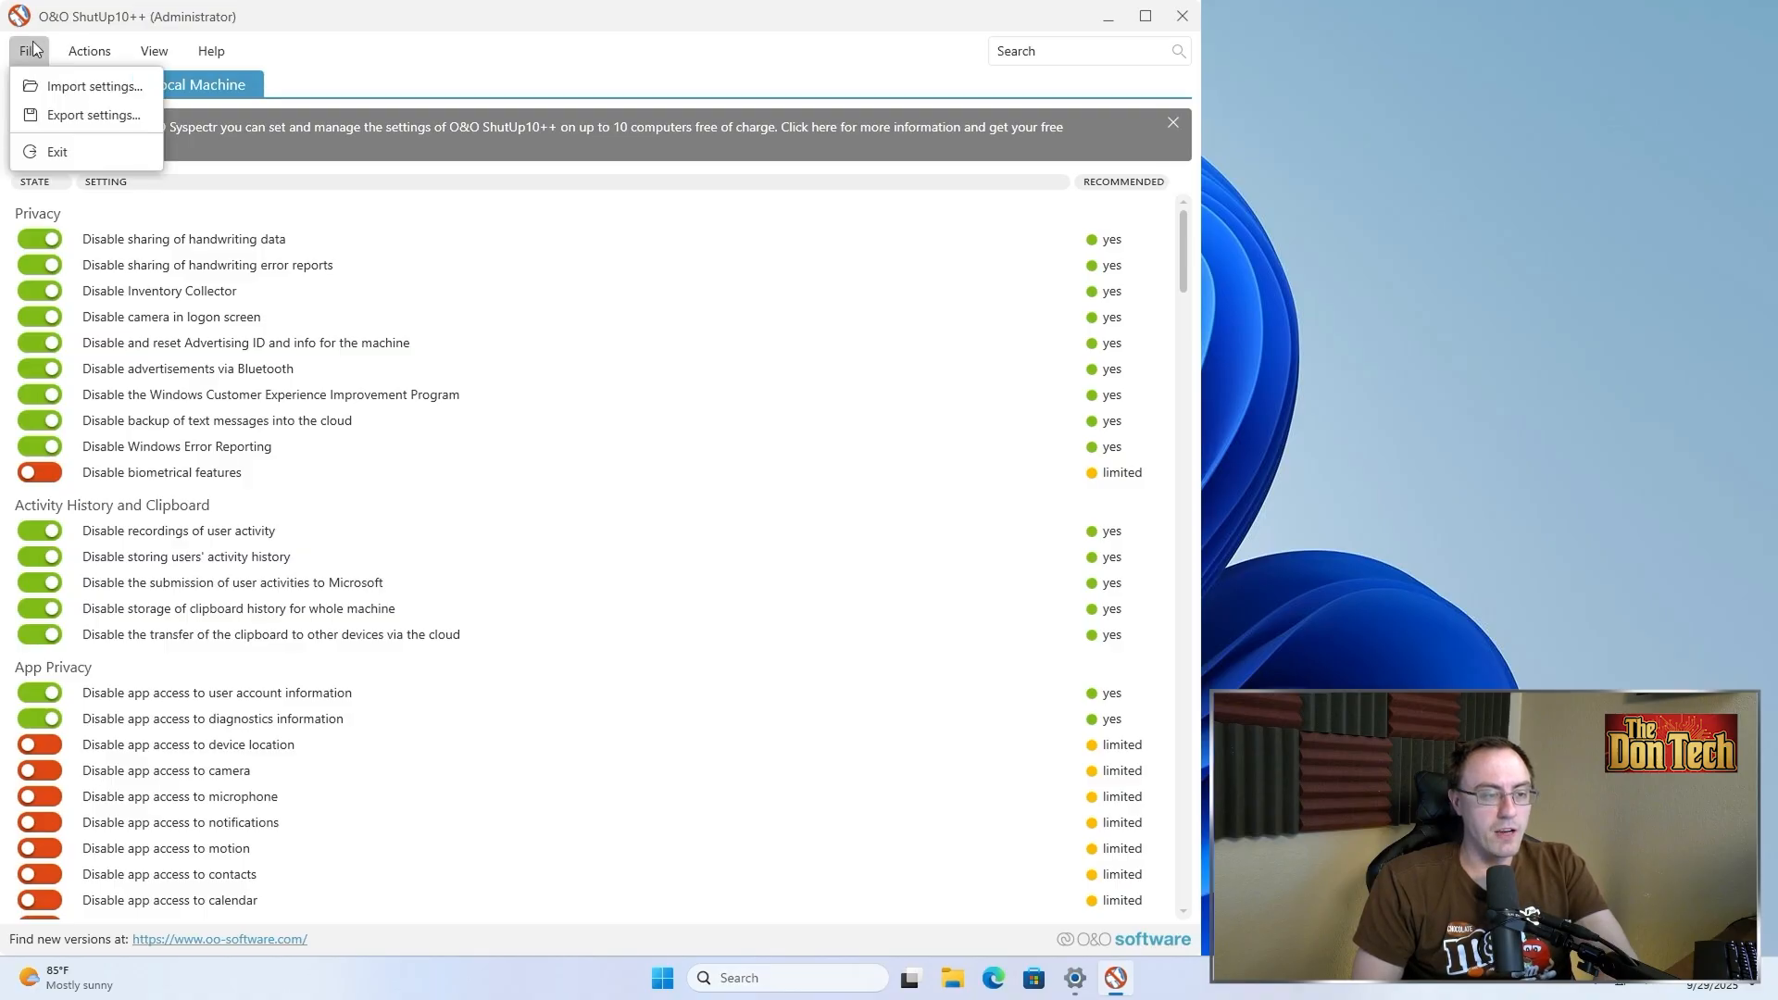
left_click(63, 114)
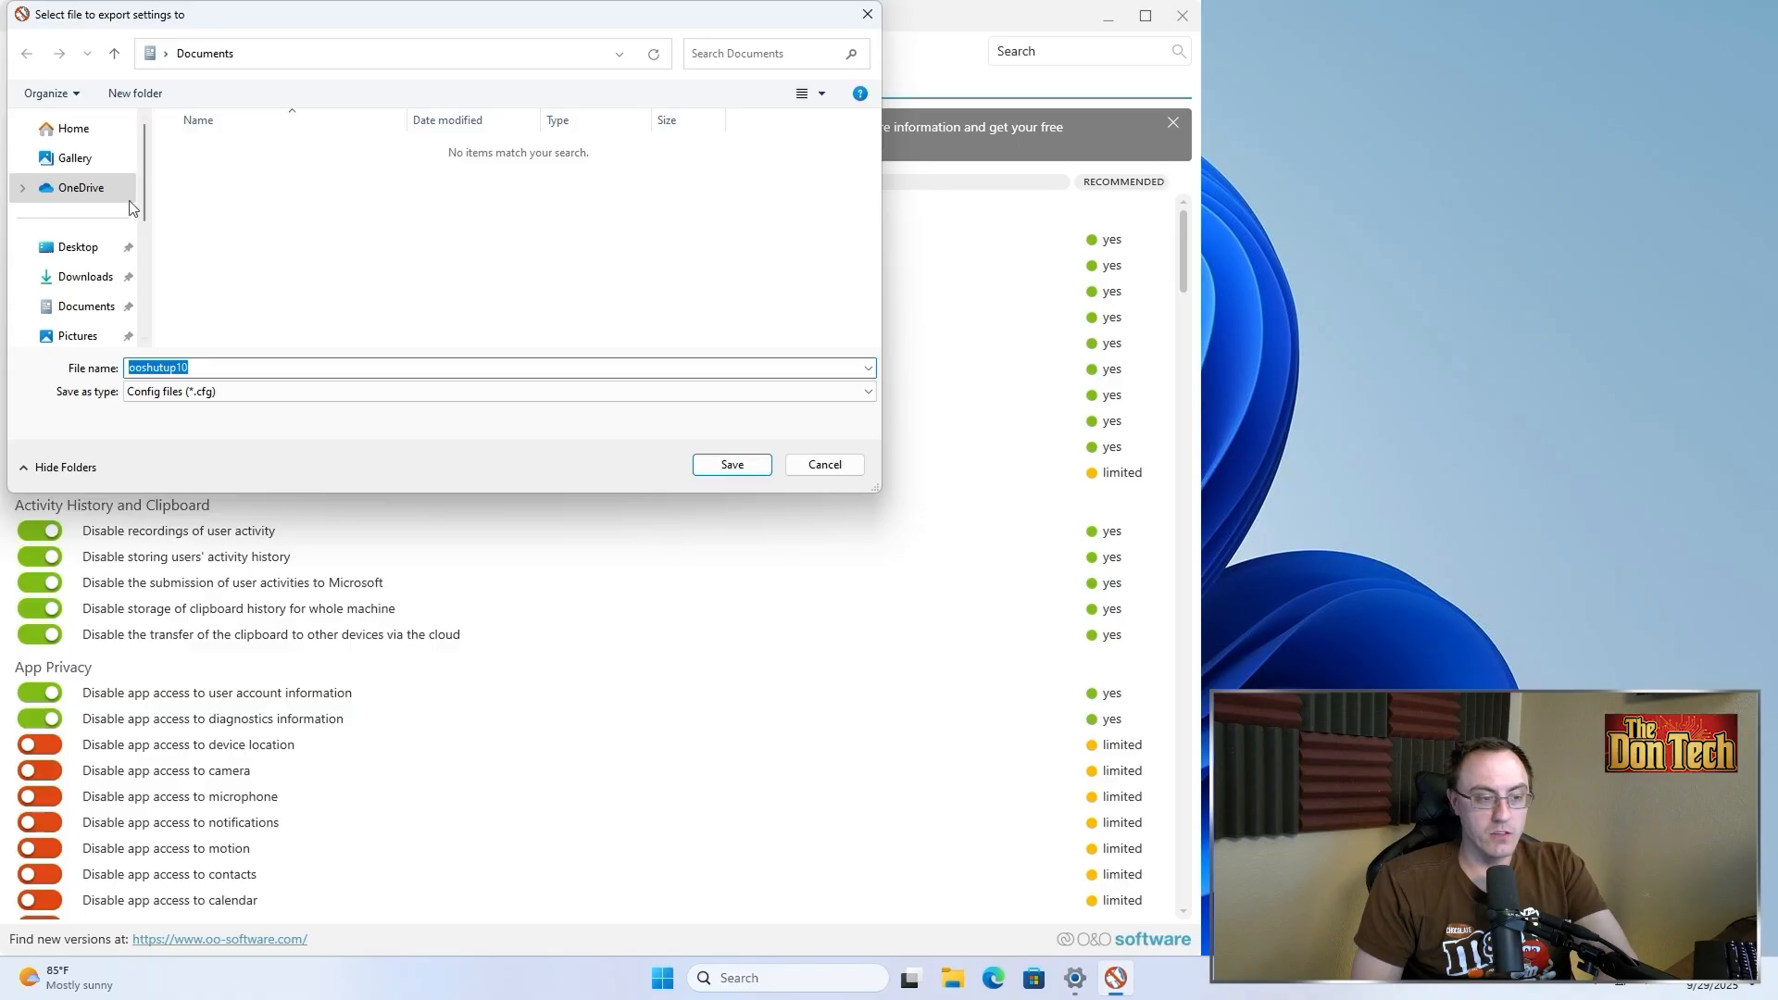
left_click(77, 247)
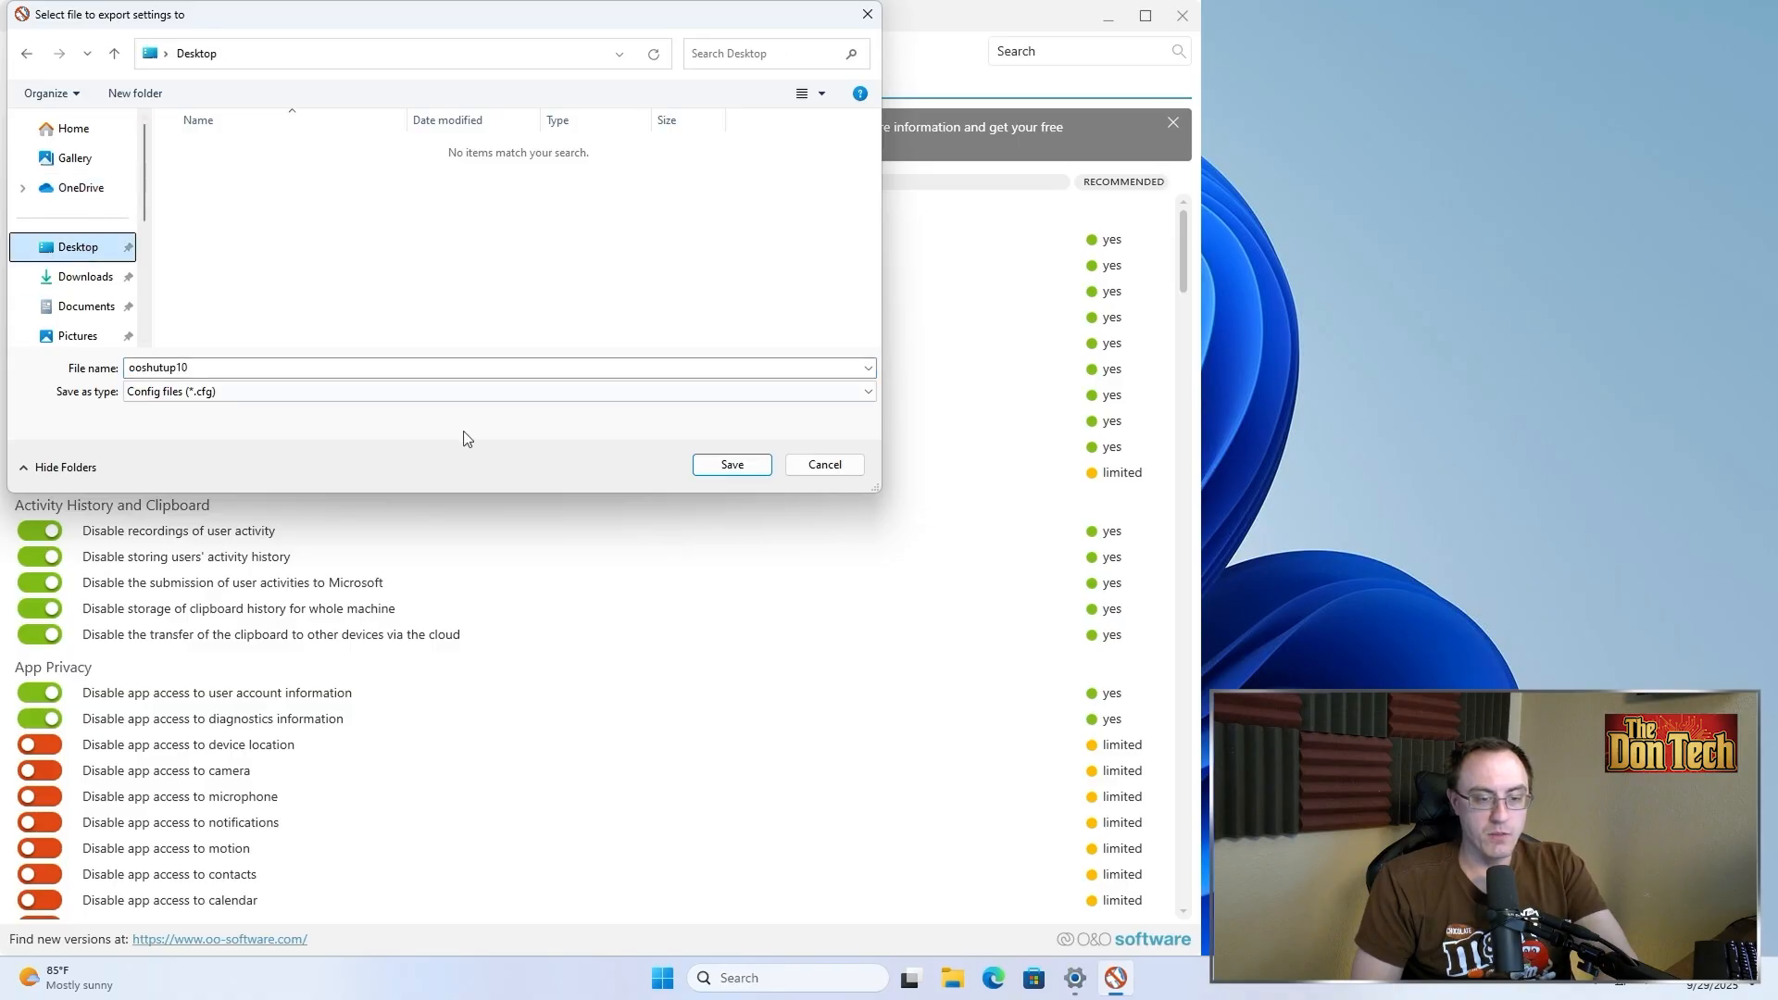
key("Return")
left_click(714, 550)
key("super+d")
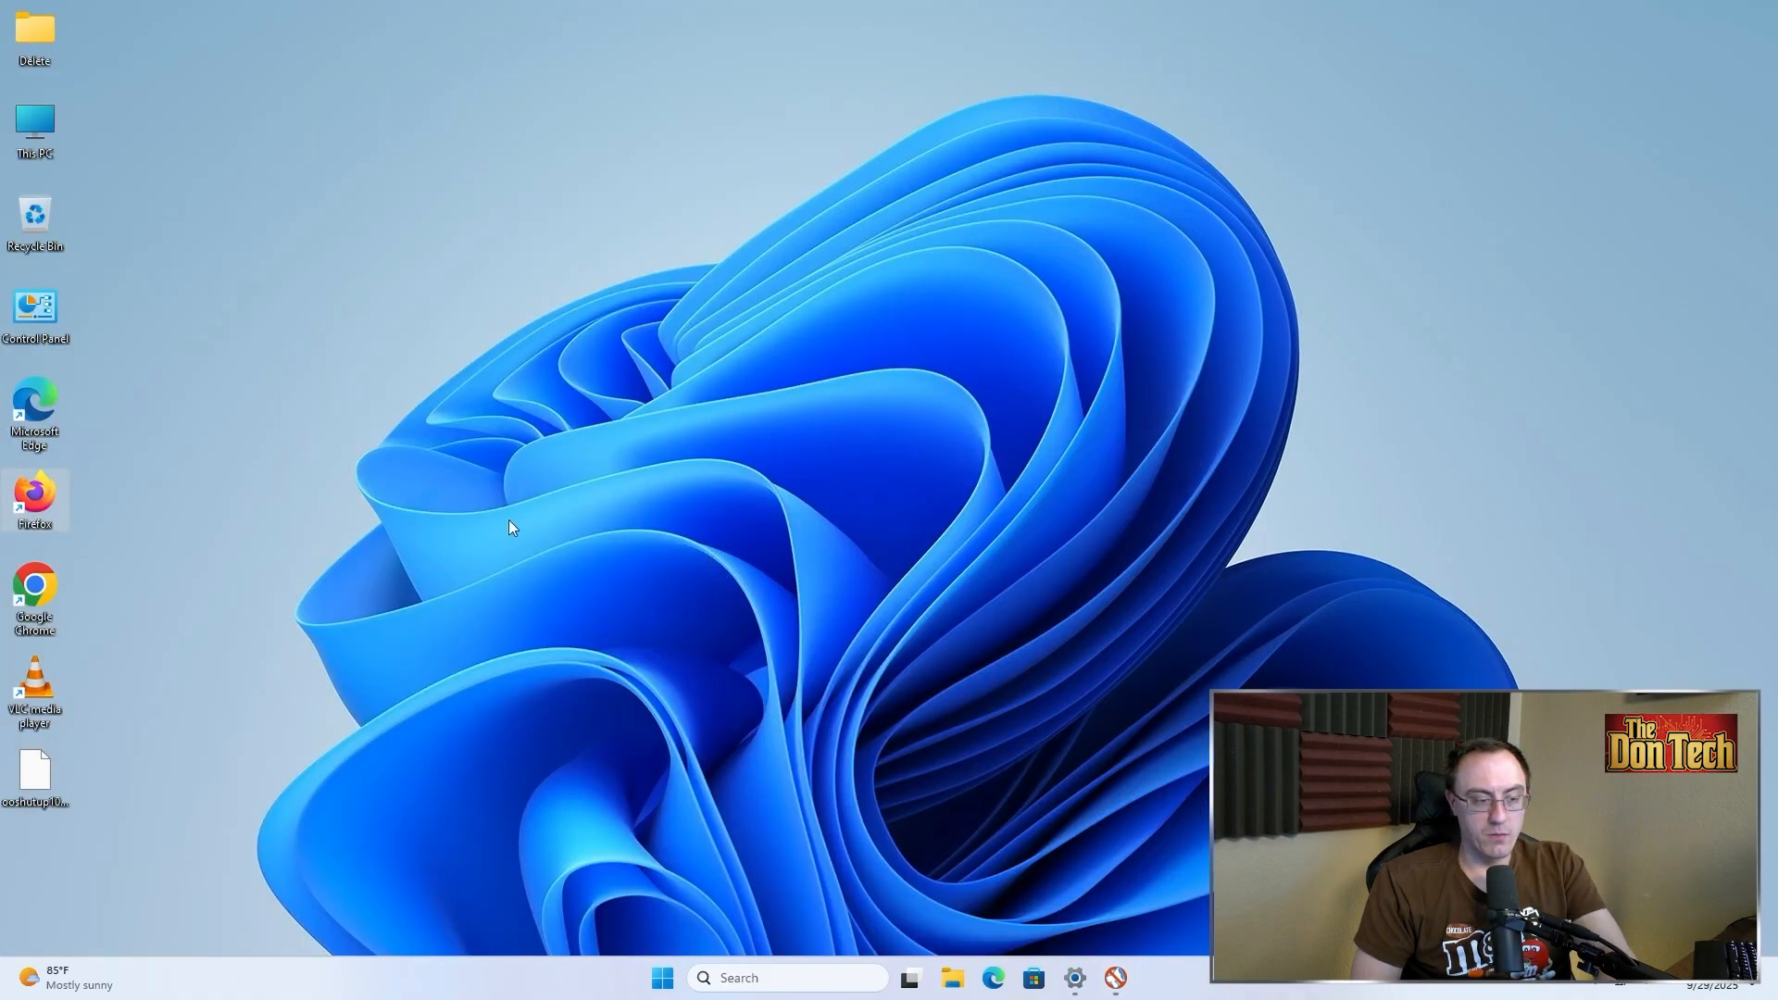
Start importing settings from ooshutup10.cfg on the Desktop and cancel the import
left_click(35, 773)
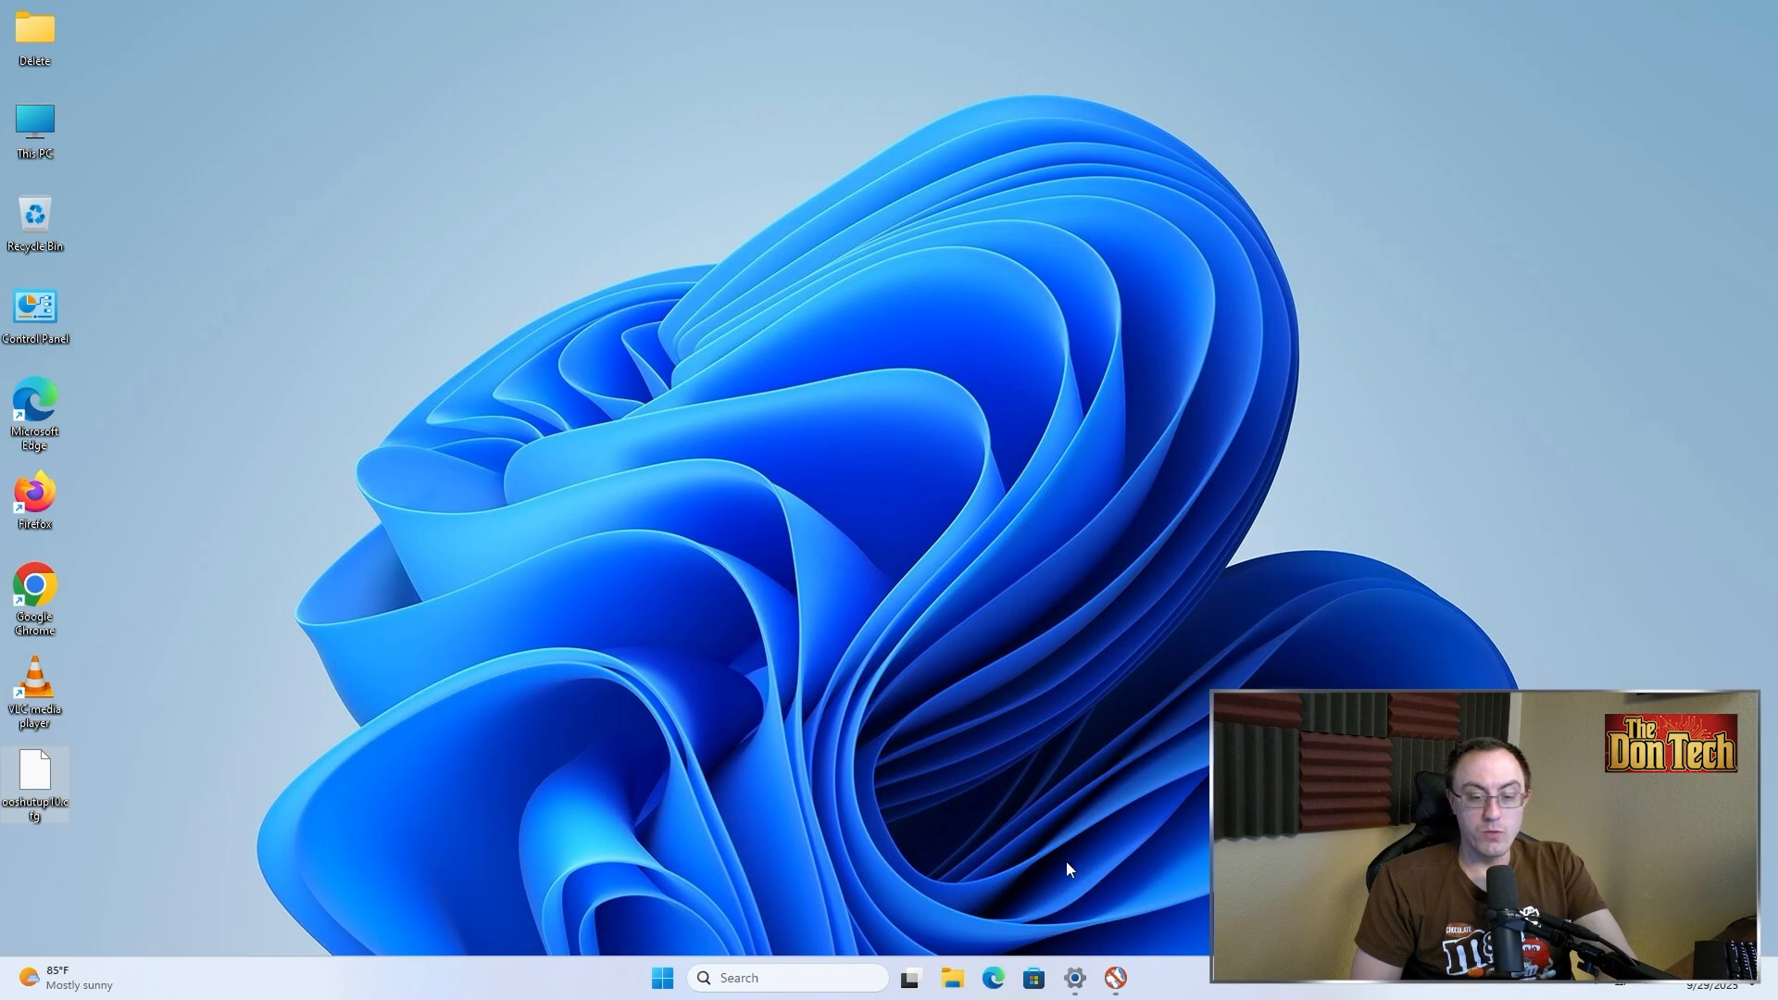
left_click(1111, 969)
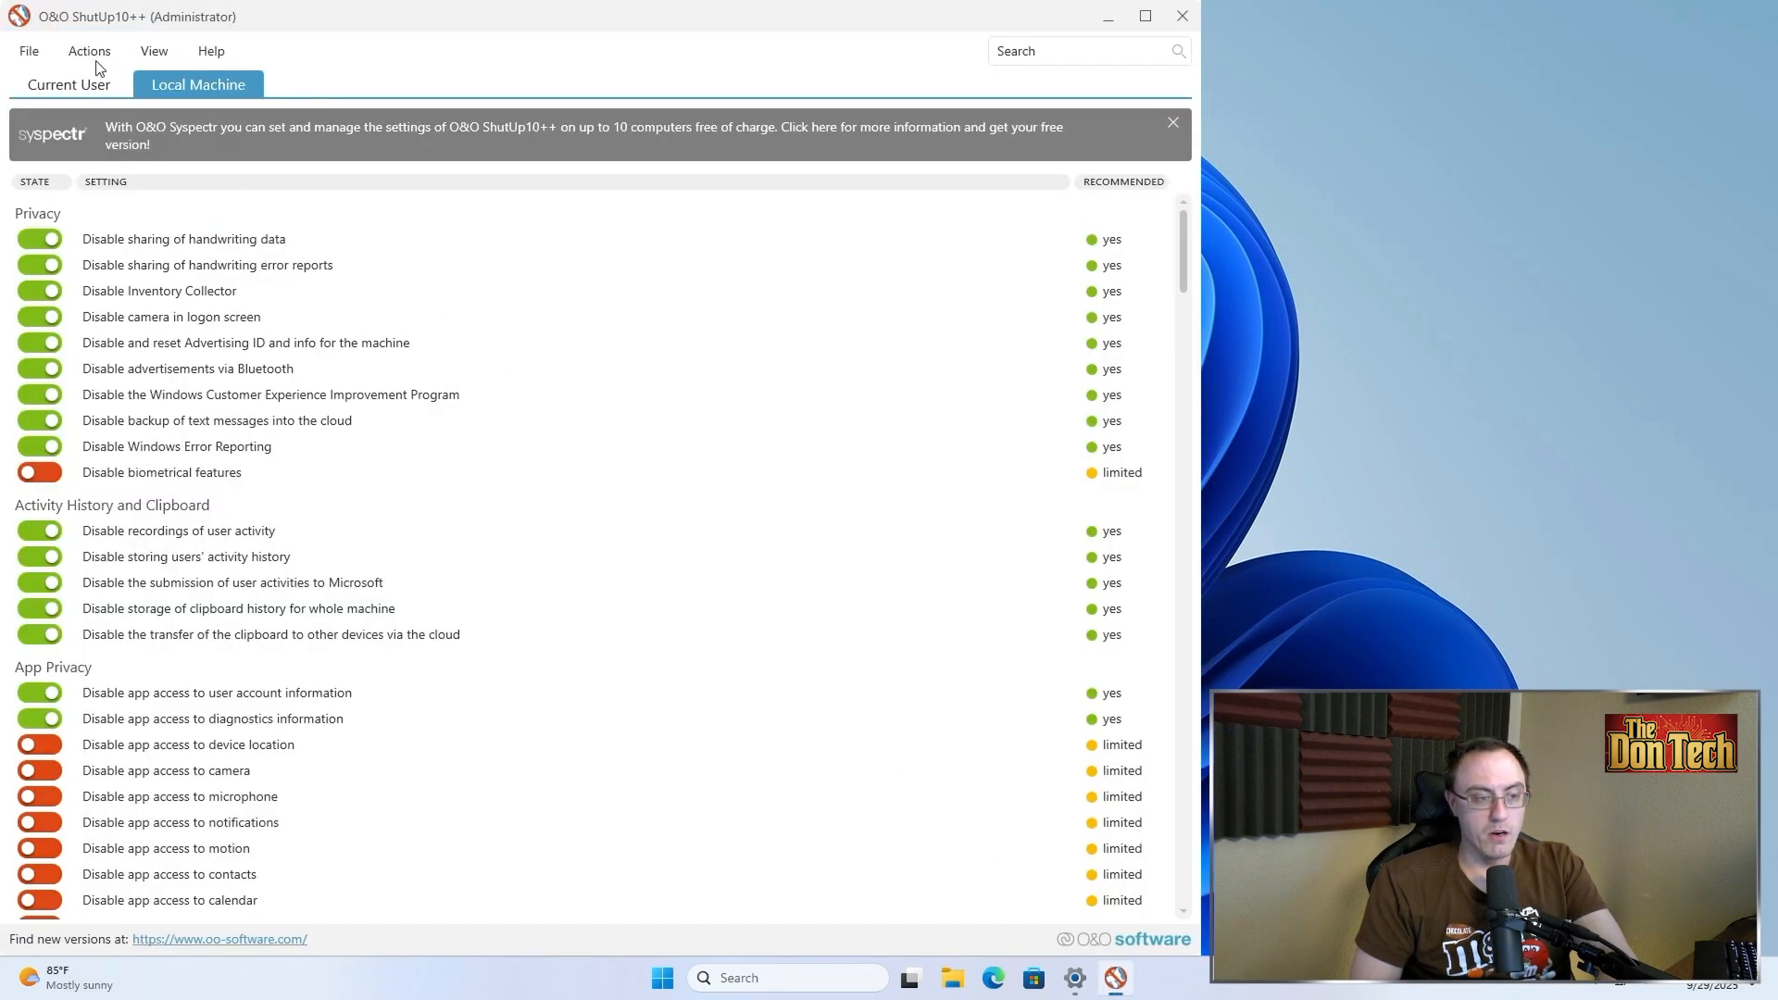
left_click(42, 48)
left_click(92, 86)
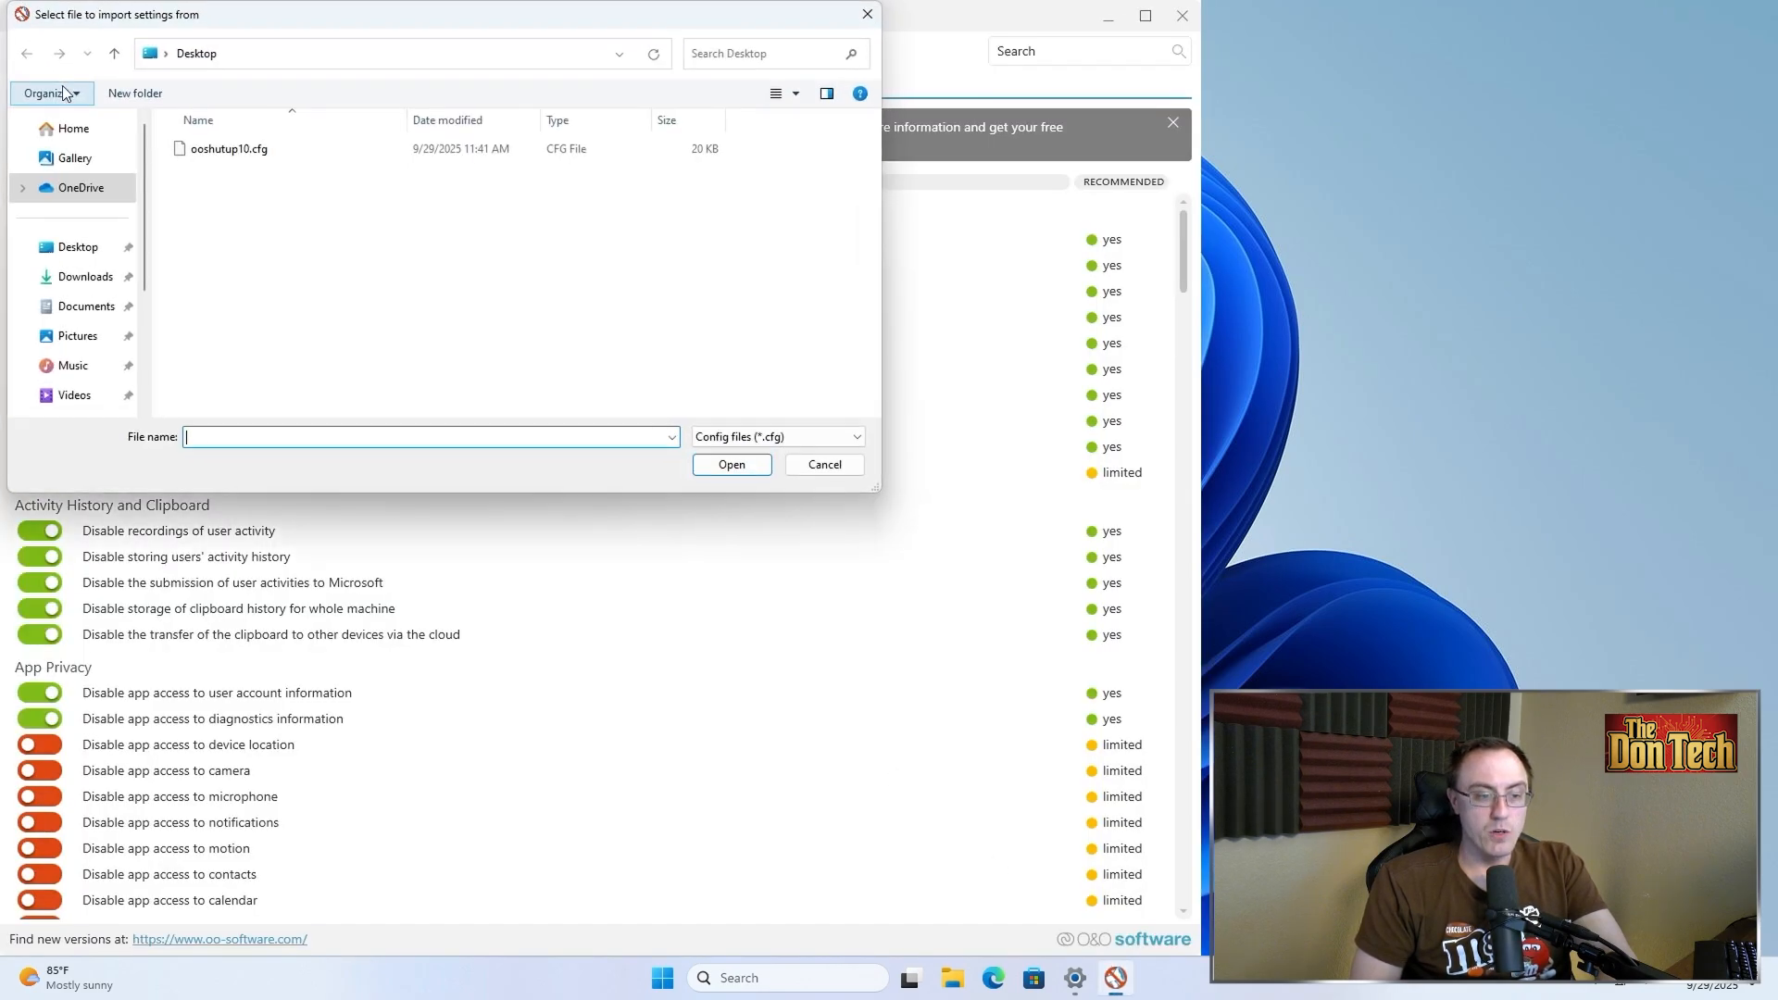
left_click(236, 152)
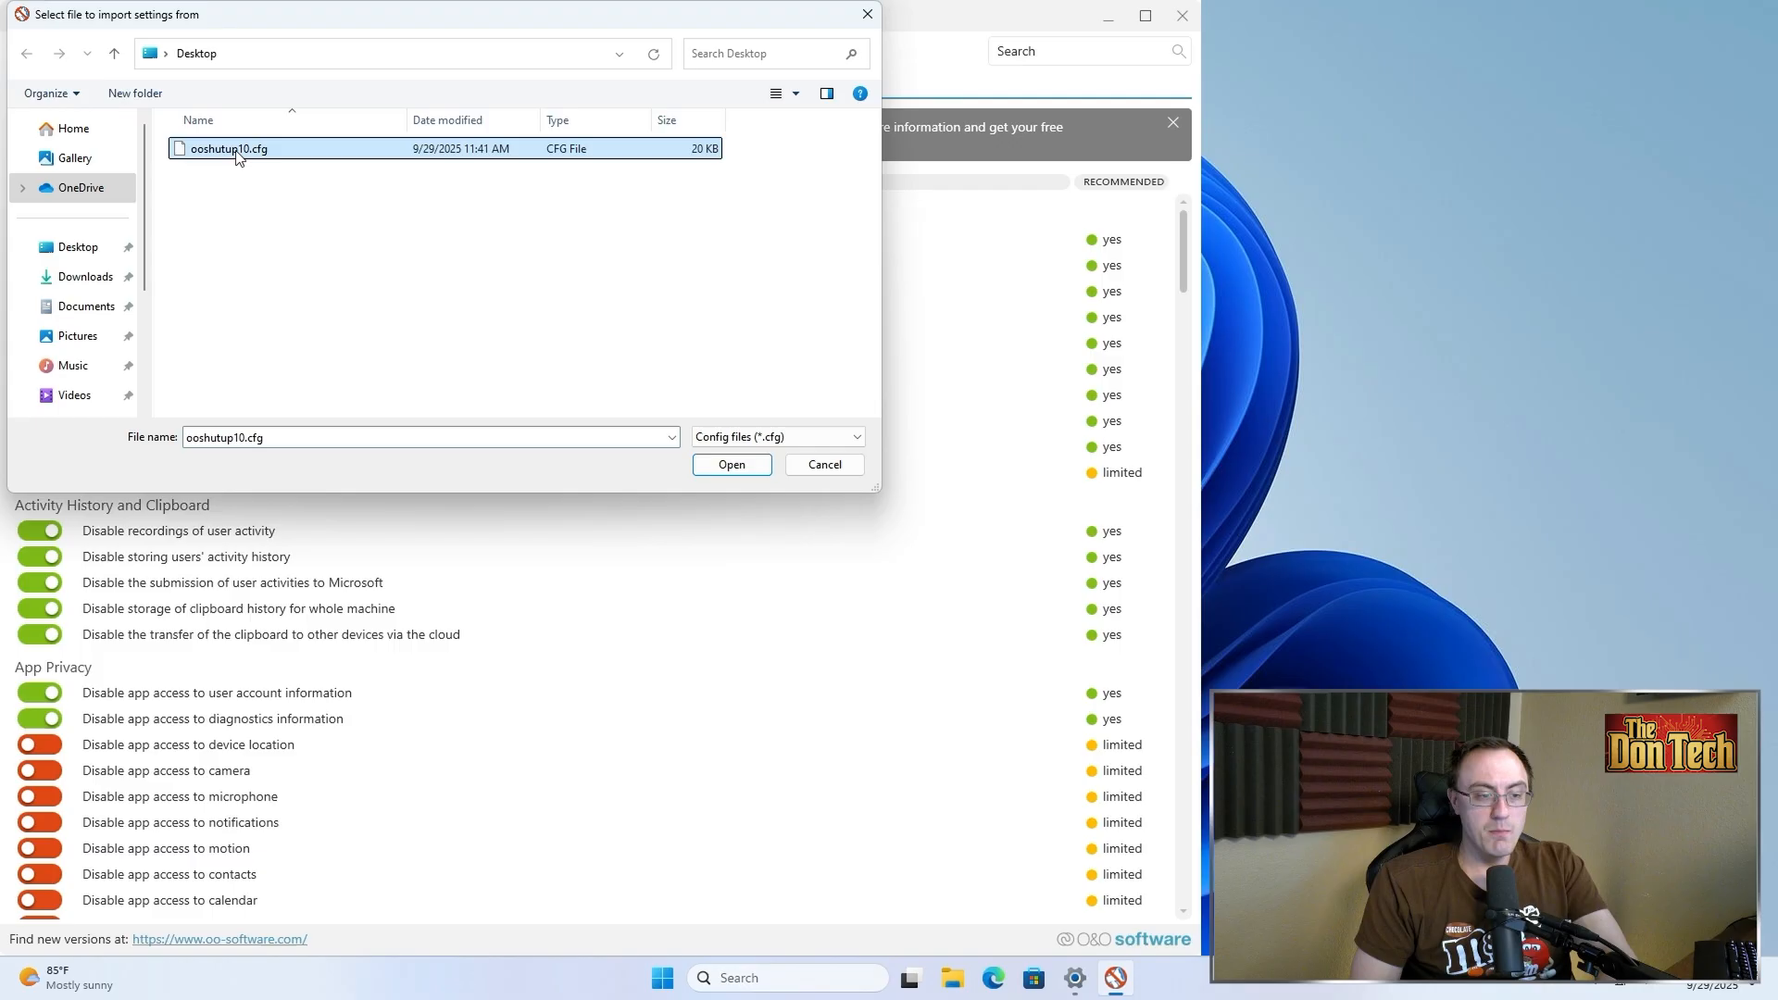
left_click(823, 468)
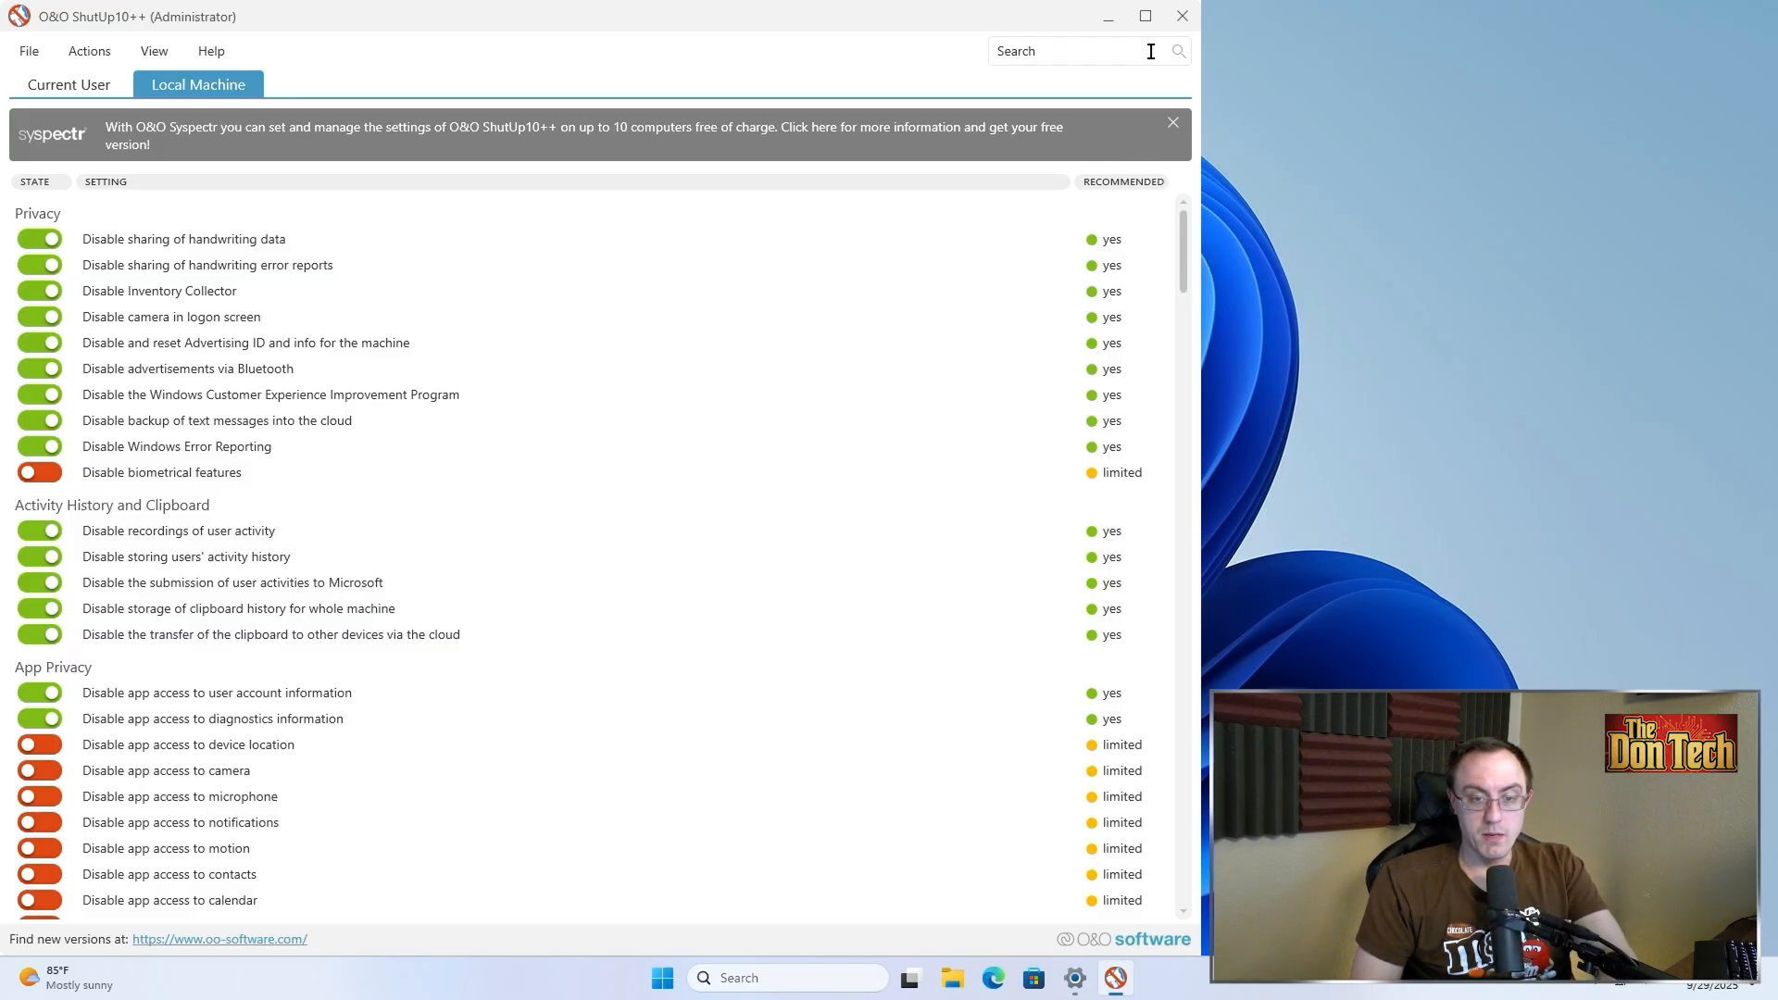
Close O&O ShutUp10++, dismissing the closing note and the restart prompt without restarting Windows
left_click(1183, 17)
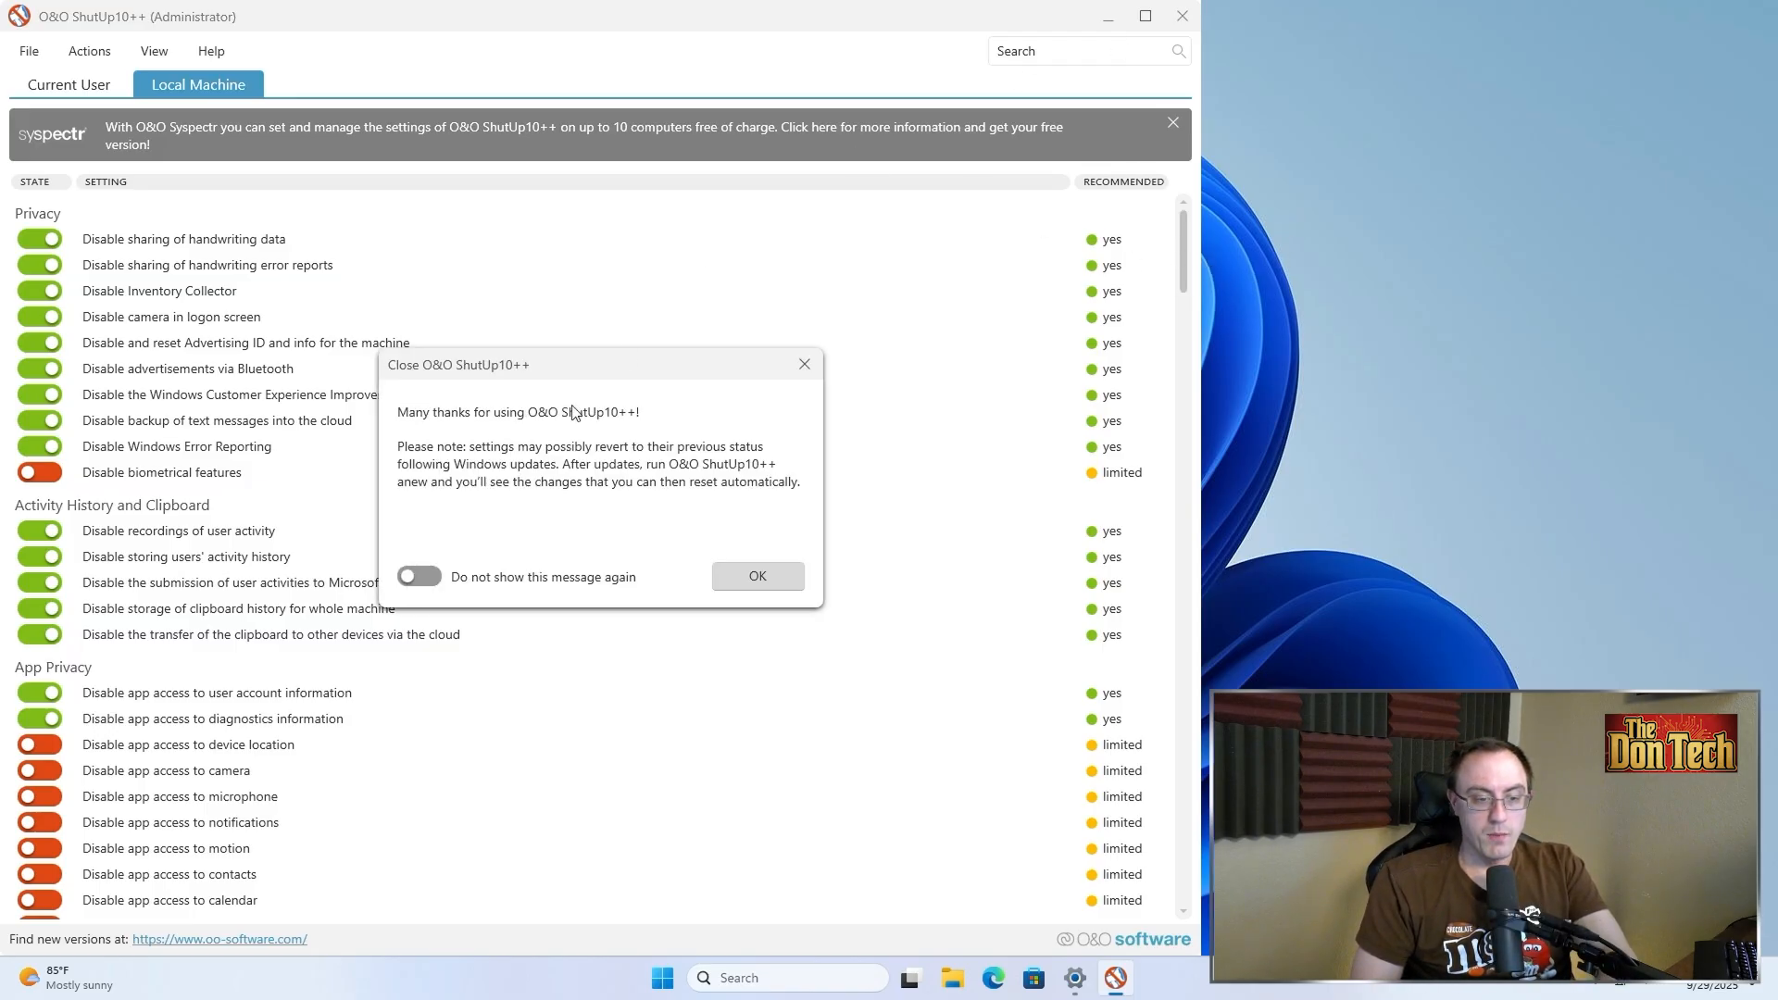
left_click(736, 580)
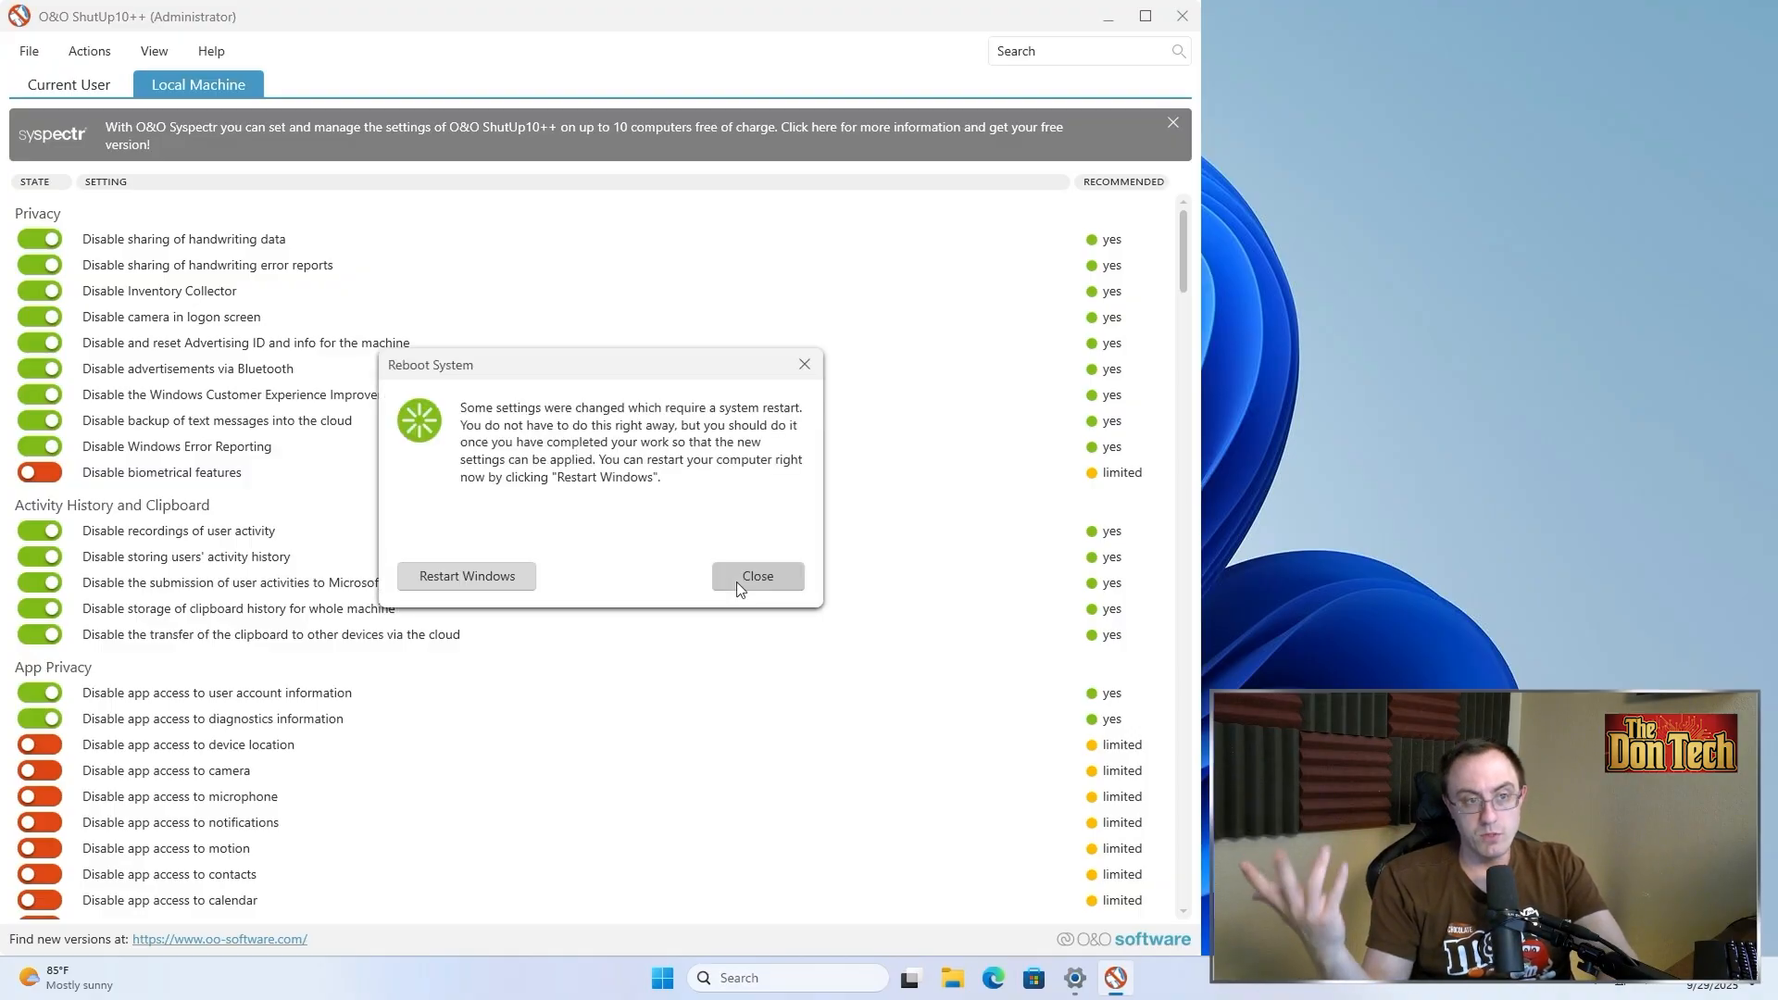
left_click(733, 582)
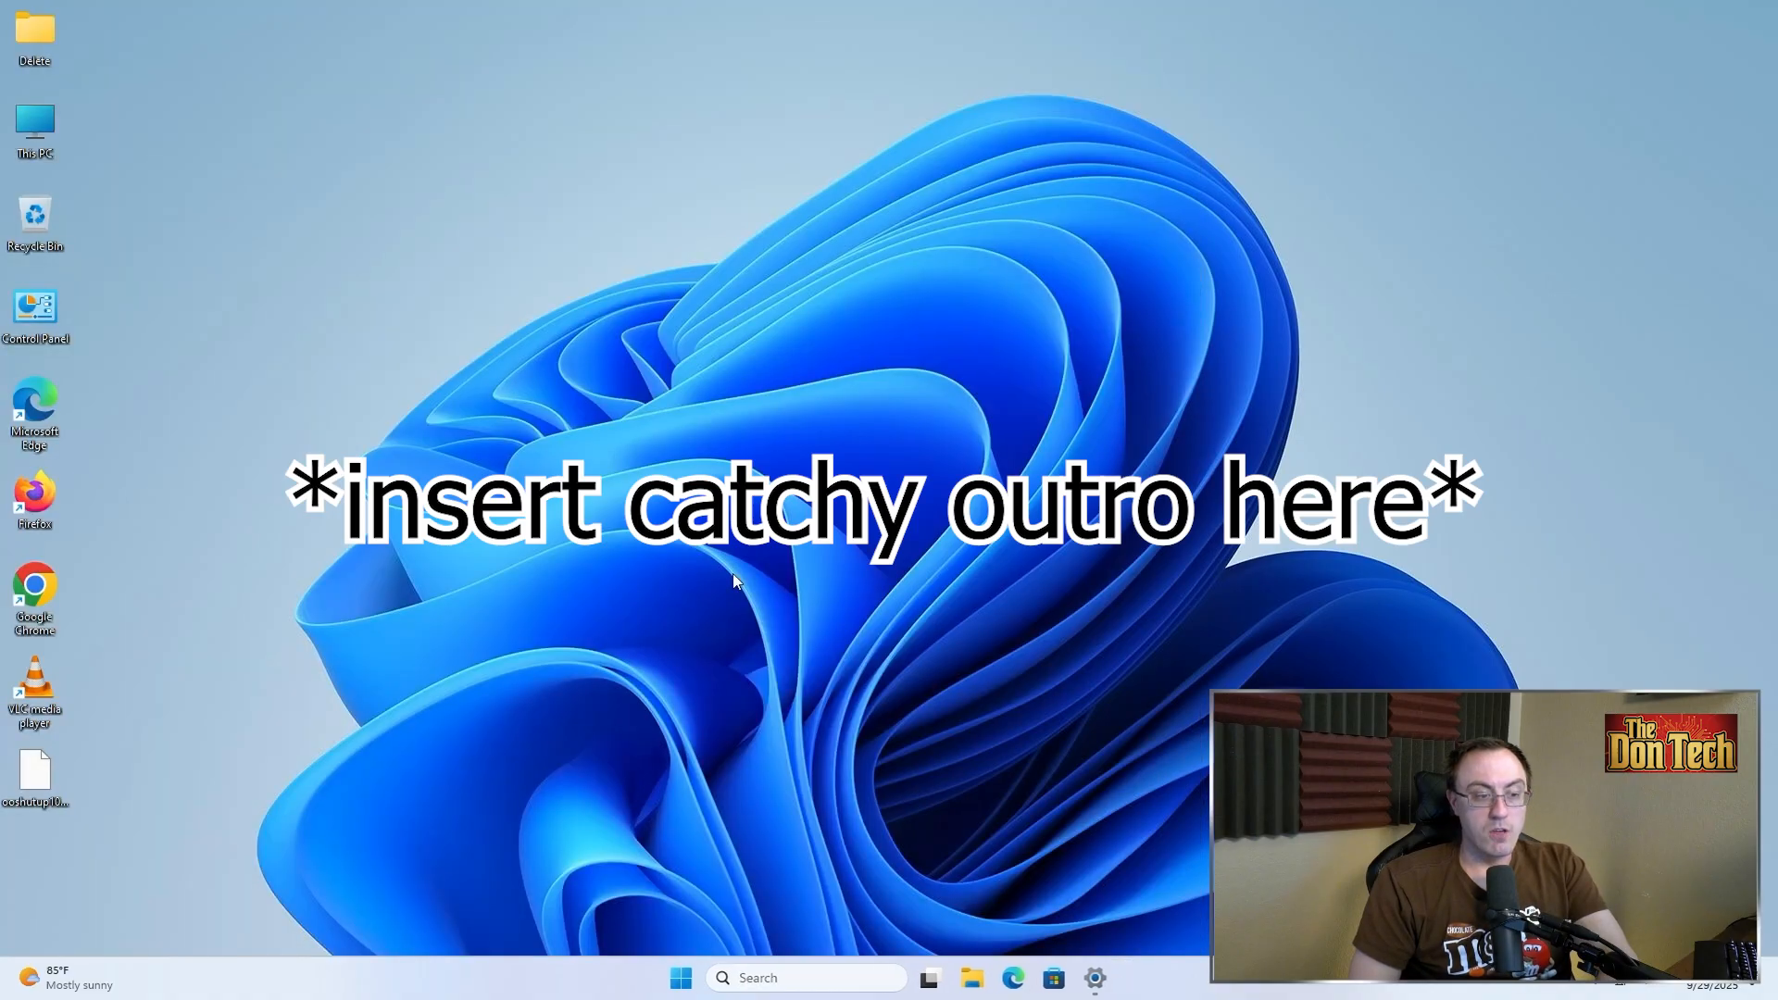